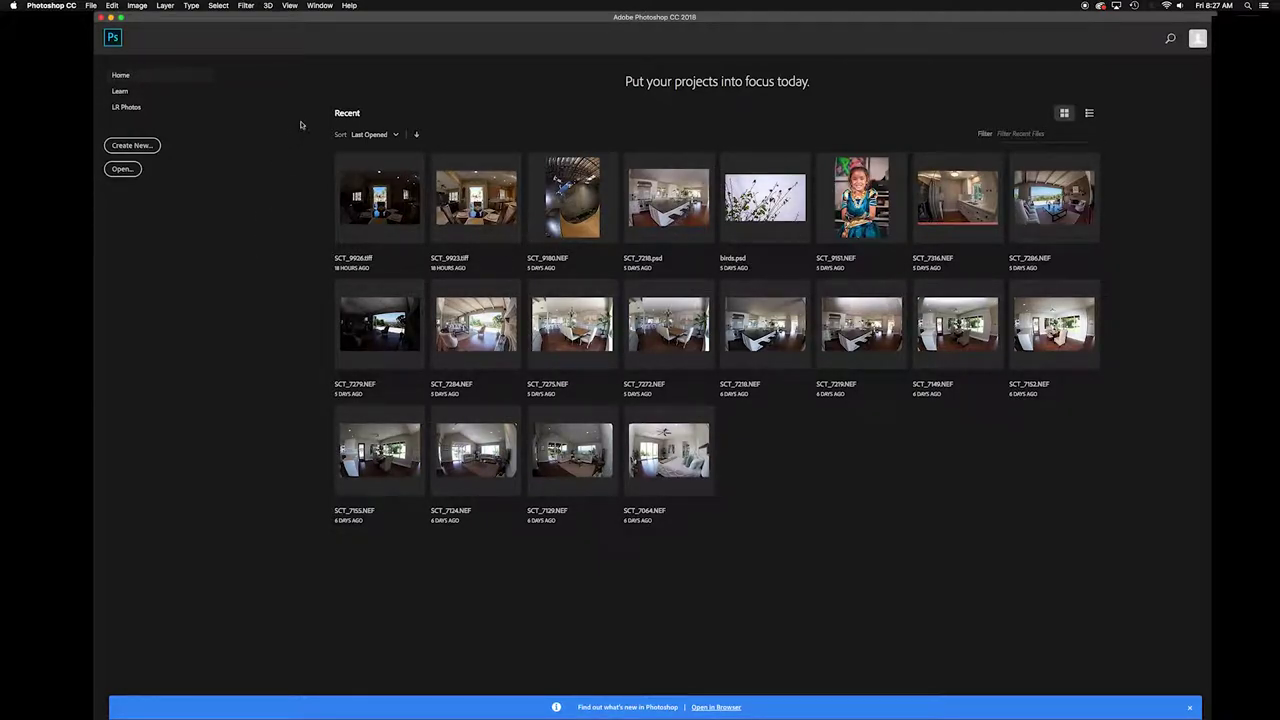
Step: Search the computer for "simone" in the file-open dialog, preview simone-biles-rio.jpg and open it
{"action": "left_click", "coordinate": [91, 6]}
{"action": "left_click", "coordinate": [113, 31]}
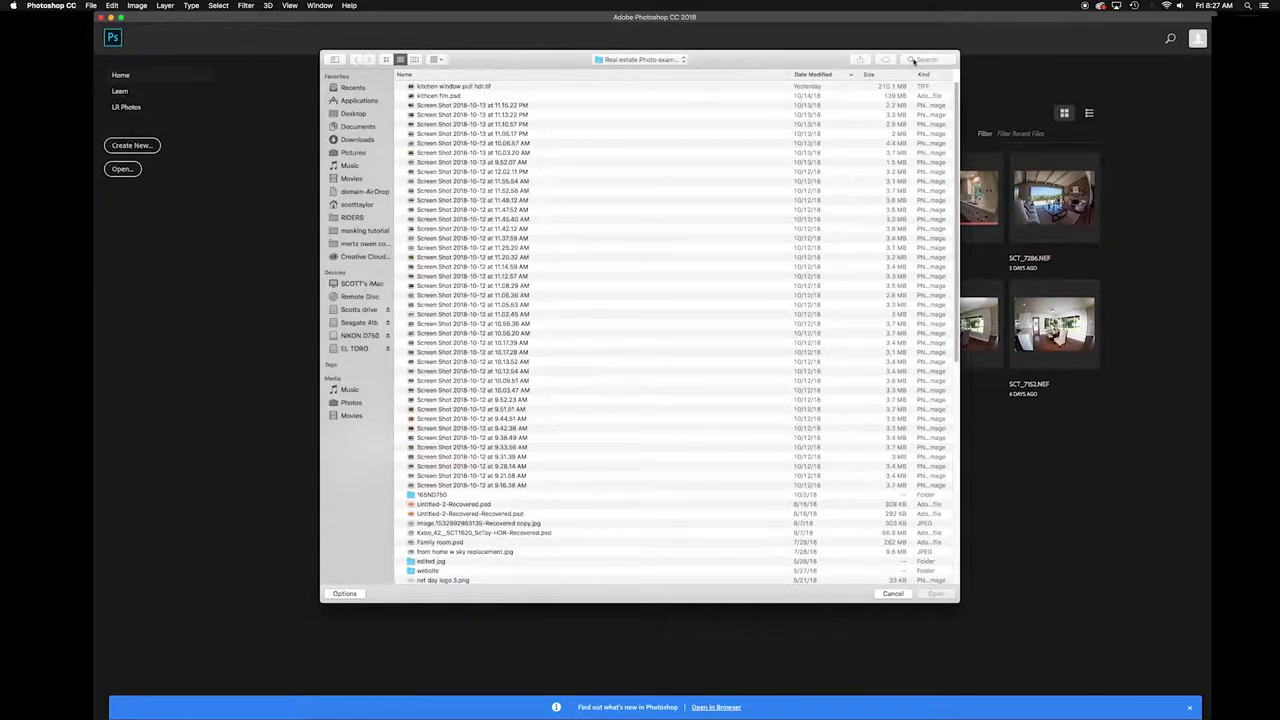
{"action": "left_click", "coordinate": [913, 61]}
{"action": "type", "text": "sims"}
{"action": "type", "text": "ne"}
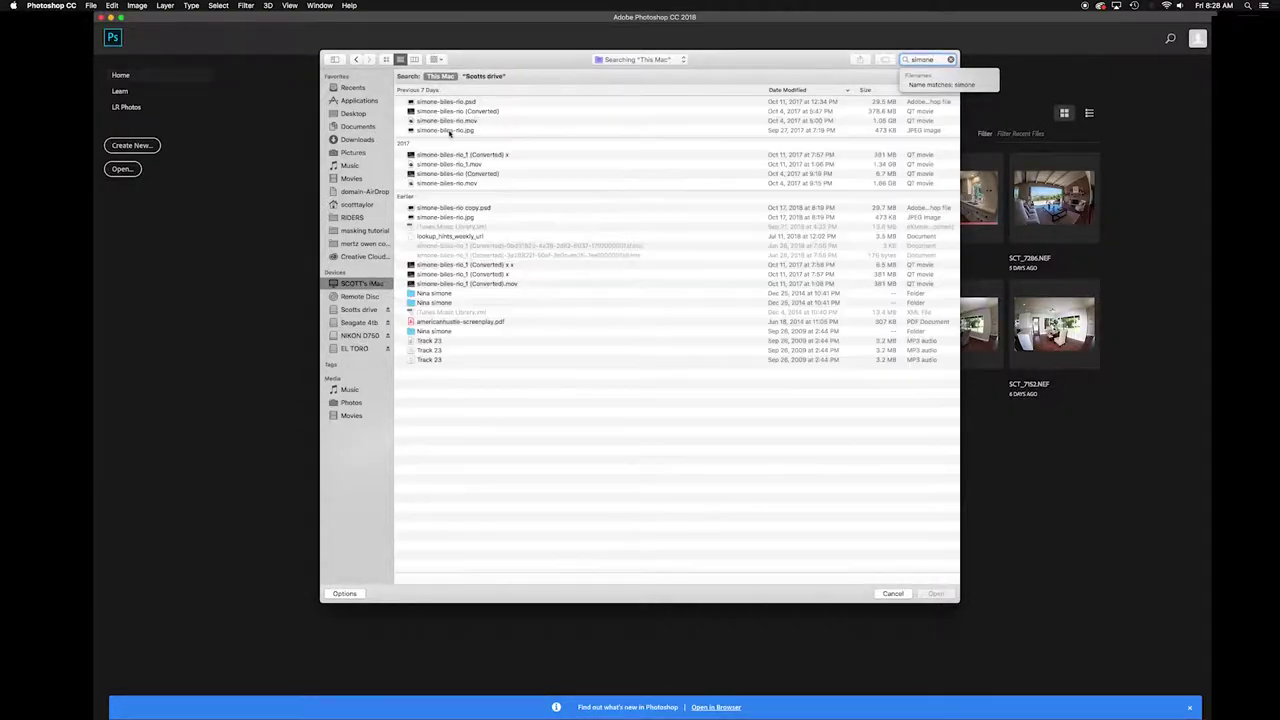
{"action": "left_click", "coordinate": [446, 130]}
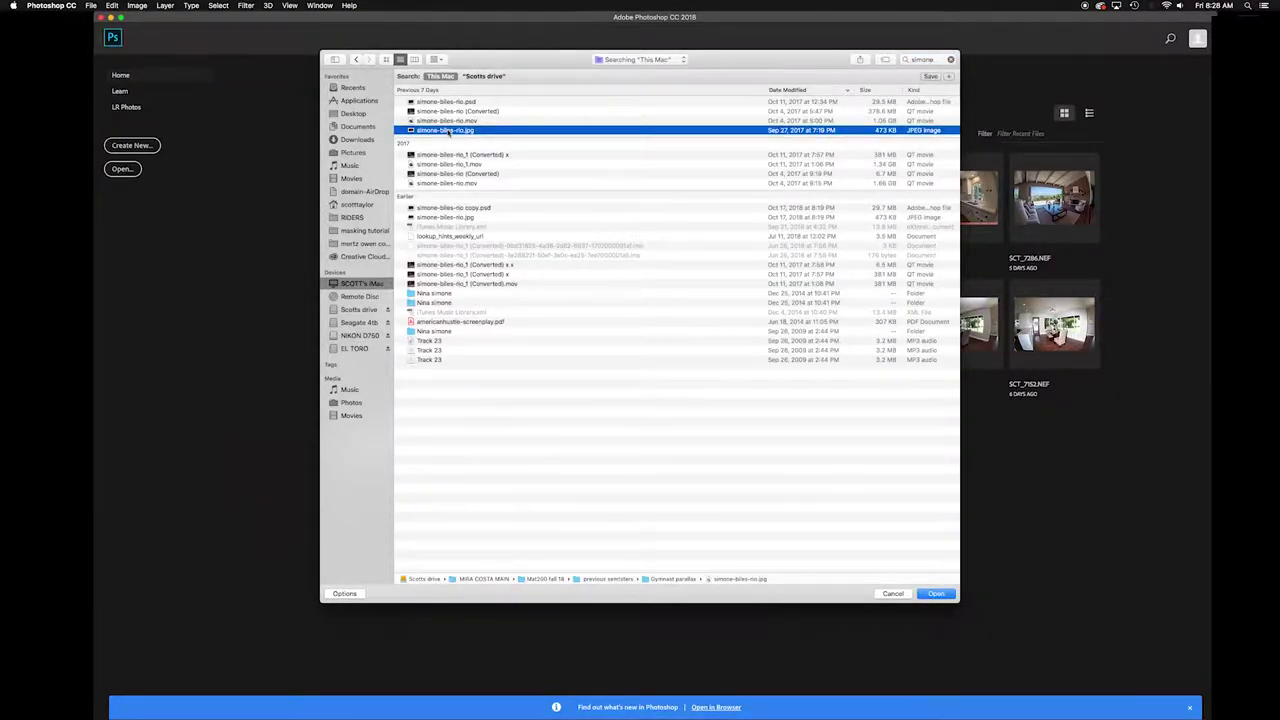
{"action": "key", "text": "space"}
{"action": "key", "text": "space"}
{"action": "left_click", "coordinate": [936, 594]}
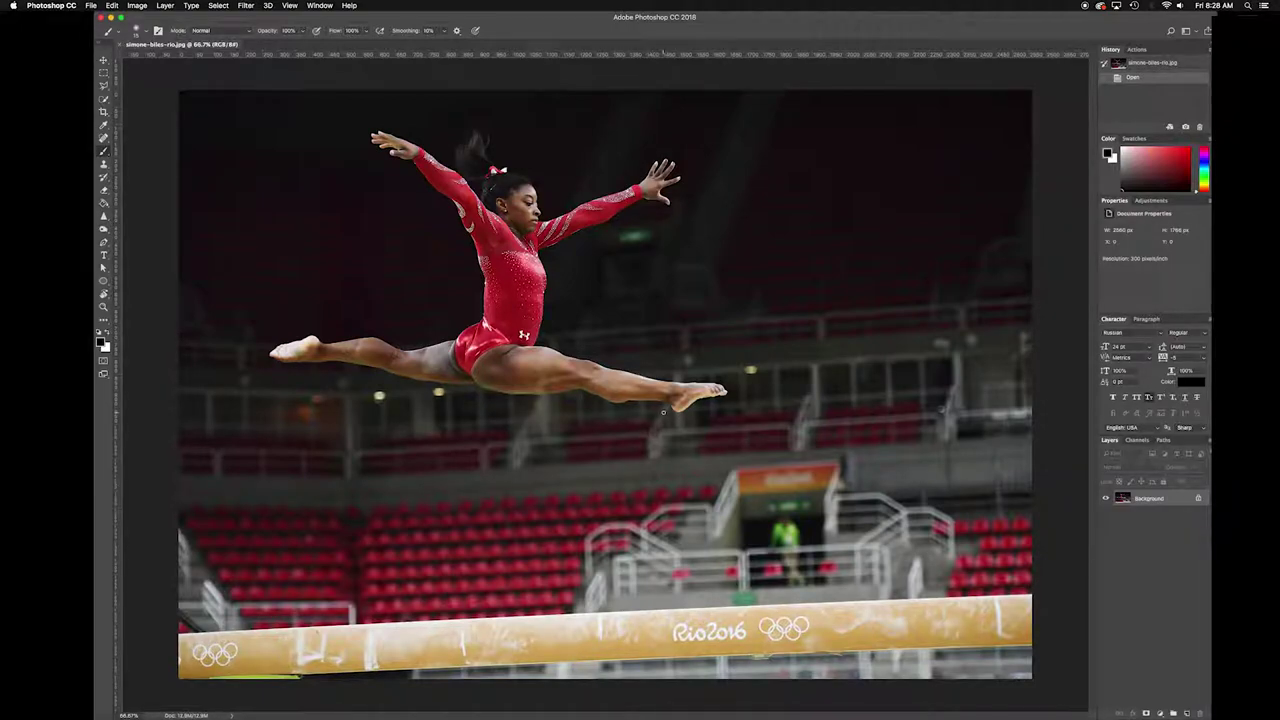
Step: Activate the Quick Selection tool and adjust its brush size to fit within the gymnast's arms and legs
{"action": "left_click_drag", "start_coordinate": [925, 14], "coordinate": [926, 14]}
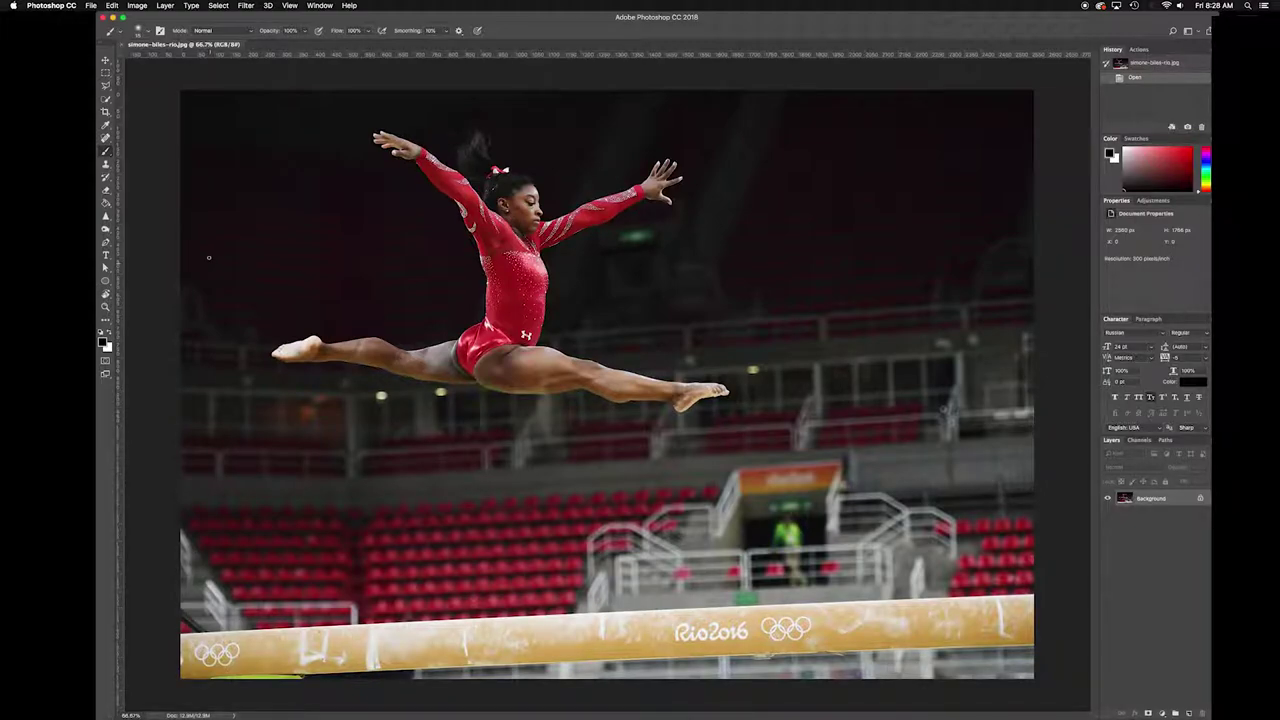
{"action": "left_click", "coordinate": [106, 243]}
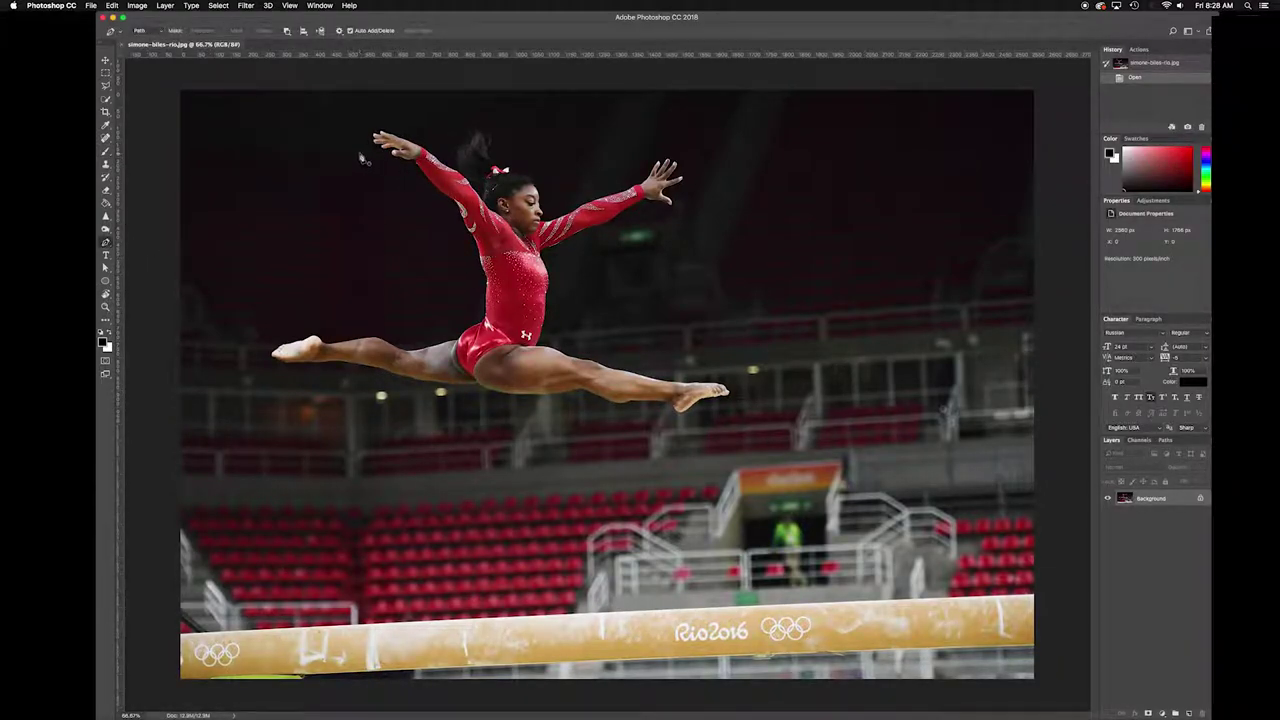
{"action": "left_click", "coordinate": [106, 98]}
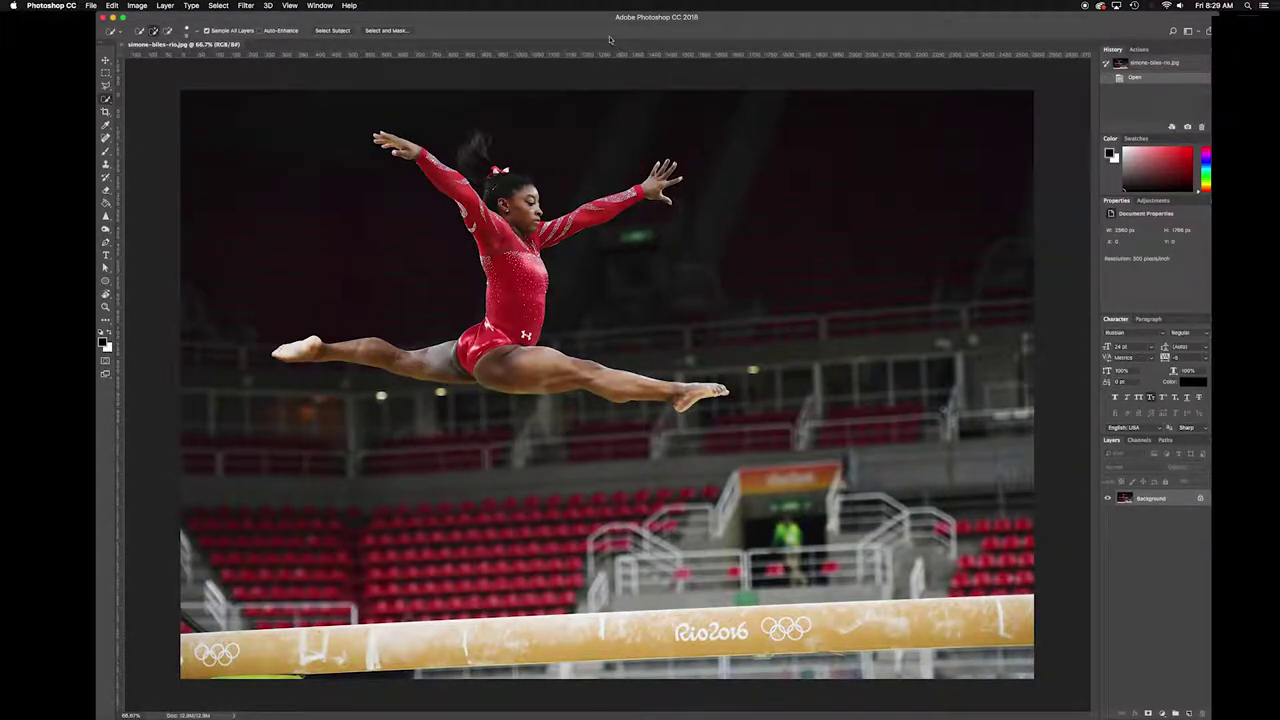
{"action": "mouse_move", "coordinate": [591, 24]}
{"action": "left_mouse_down"}
{"action": "mouse_move", "coordinate": [537, 24]}
{"action": "mouse_move", "coordinate": [593, 26]}
{"action": "mouse_move", "coordinate": [582, 26]}
{"action": "left_mouse_up"}
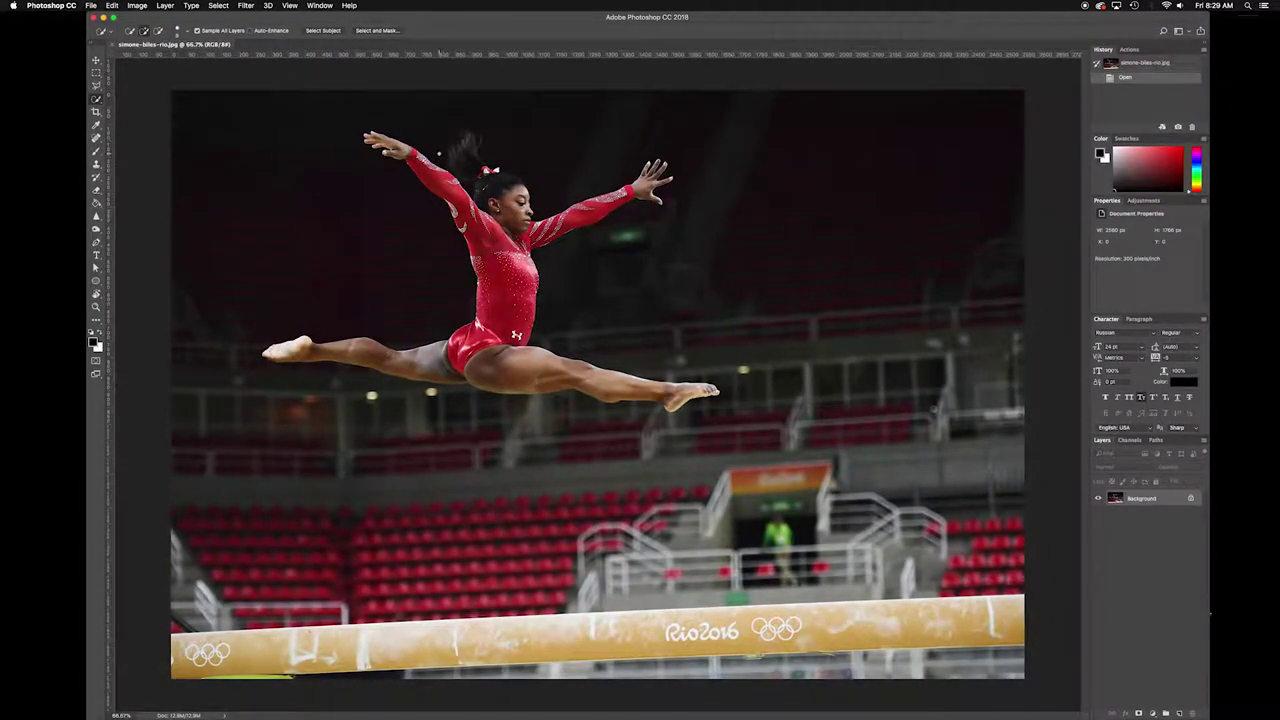
{"action": "key", "text": "super+equal"}
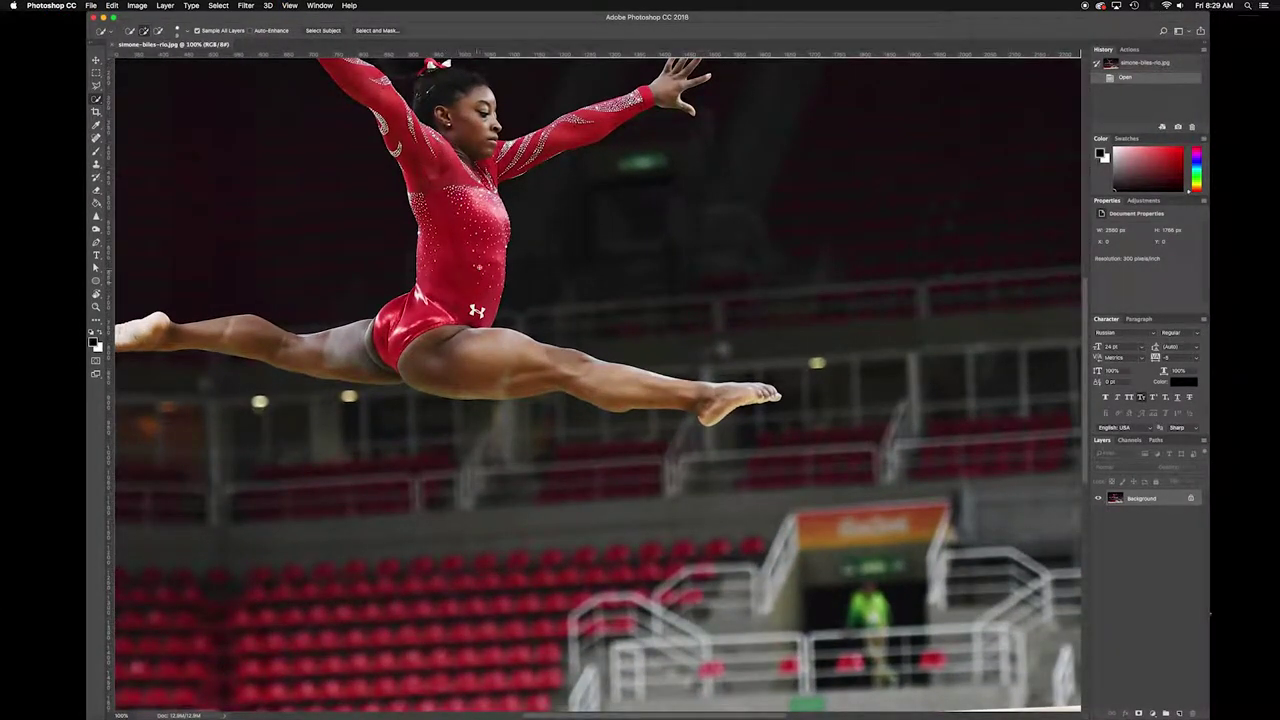
{"action": "left_click_drag", "start_coordinate": [760, 194], "coordinate": [891, 346]}
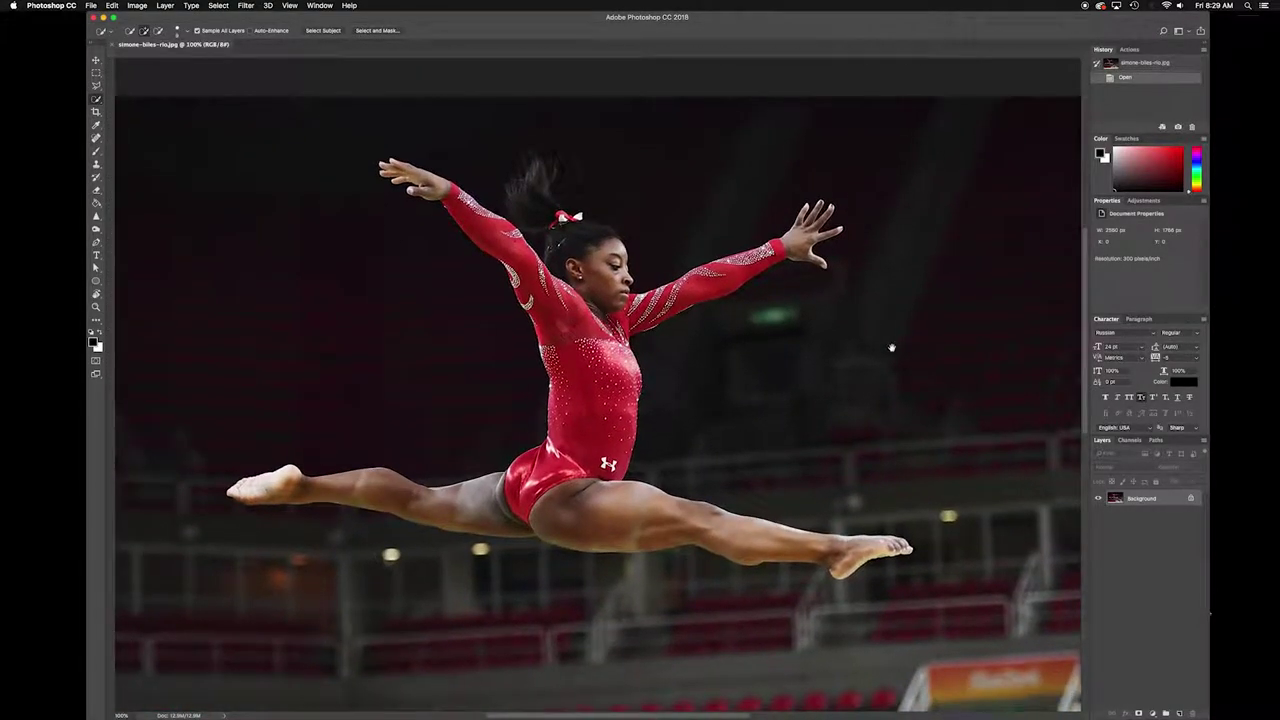
{"action": "key", "text": "super+equal"}
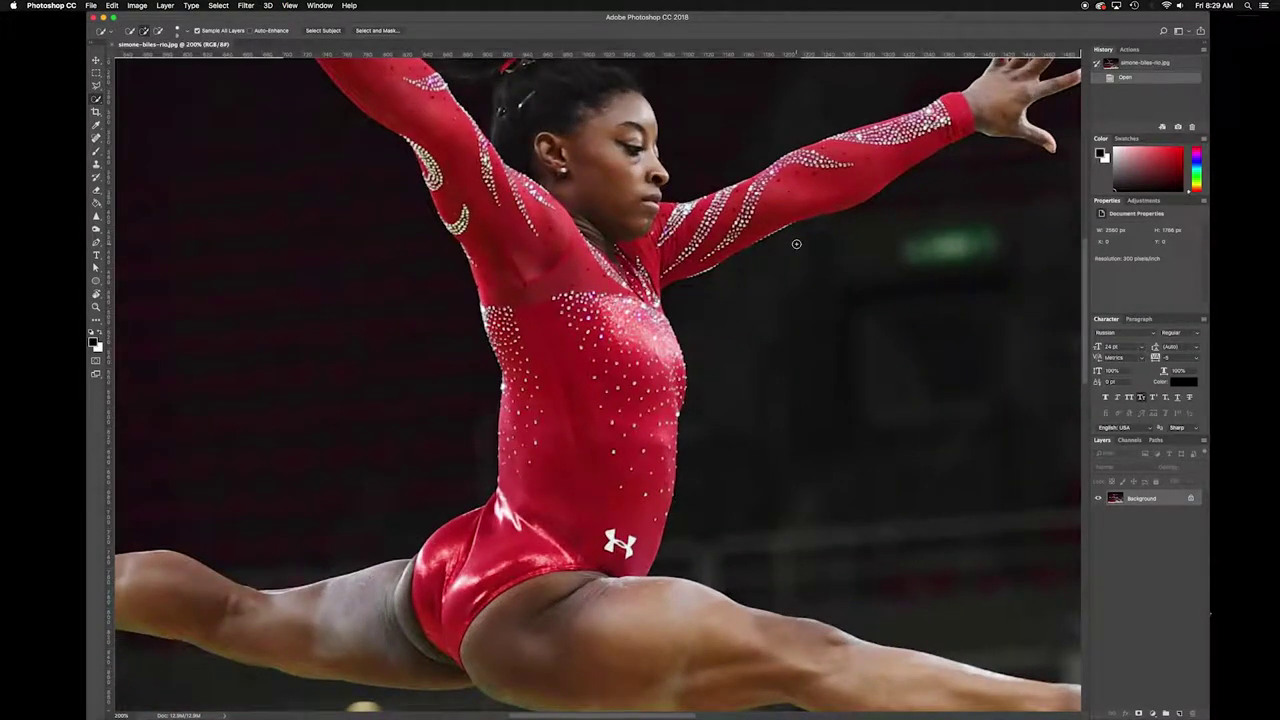
{"action": "key", "text": "super+minus"}
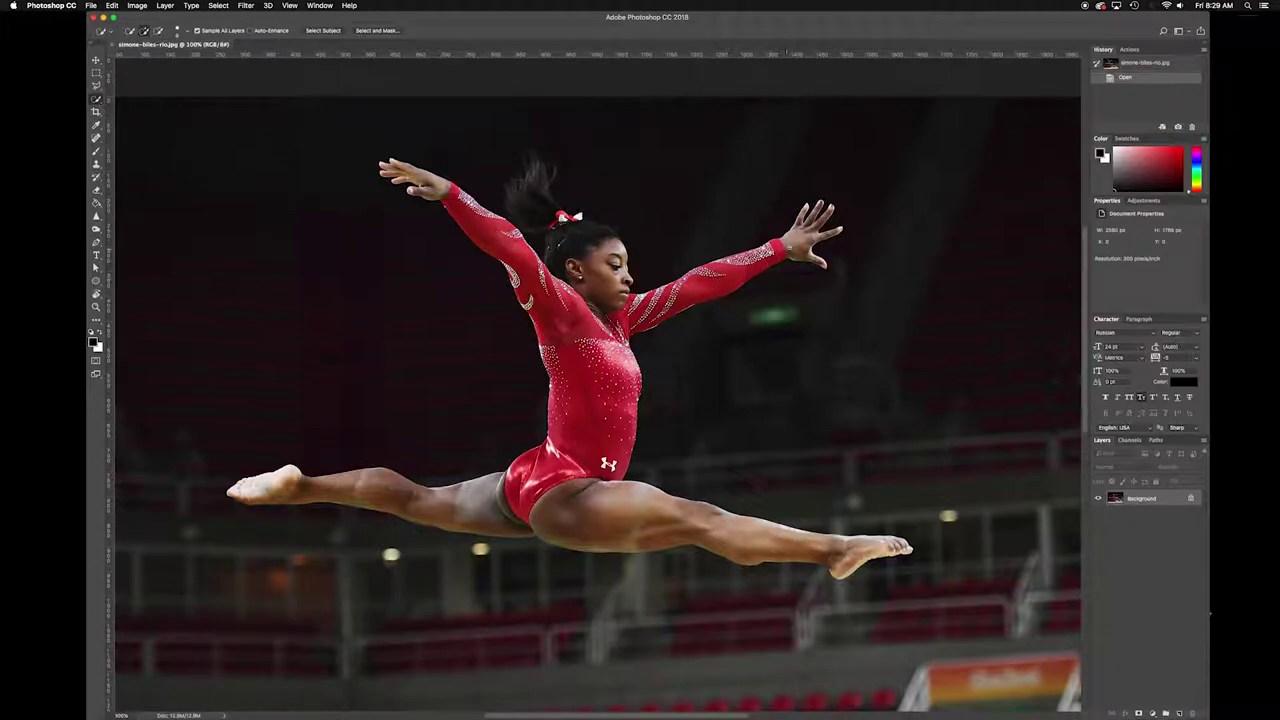
{"action": "key", "text": "bracketright"}
{"action": "key", "text": "bracketright"}
{"action": "key", "text": "bracketright"}
{"action": "key", "text": "bracketright"}
{"action": "key", "text": "bracketleft"}
{"action": "key", "text": "bracketleft"}
{"action": "key", "text": "bracketleft"}
Step: Select the gymnast's arms, head, torso and both legs with Quick Selection strokes
{"action": "mouse_move", "coordinate": [799, 242]}
{"action": "left_mouse_down"}
{"action": "mouse_move", "coordinate": [713, 298]}
{"action": "mouse_move", "coordinate": [652, 293]}
{"action": "mouse_move", "coordinate": [605, 320]}
{"action": "mouse_move", "coordinate": [593, 248]}
{"action": "mouse_move", "coordinate": [530, 200]}
{"action": "mouse_move", "coordinate": [534, 182]}
{"action": "mouse_move", "coordinate": [590, 420]}
{"action": "left_mouse_up"}
{"action": "mouse_move", "coordinate": [534, 280]}
{"action": "left_mouse_down"}
{"action": "mouse_move", "coordinate": [434, 187]}
{"action": "mouse_move", "coordinate": [544, 350]}
{"action": "left_mouse_up"}
{"action": "mouse_move", "coordinate": [545, 484]}
{"action": "left_mouse_down"}
{"action": "mouse_move", "coordinate": [447, 509]}
{"action": "mouse_move", "coordinate": [371, 490]}
{"action": "left_mouse_up"}
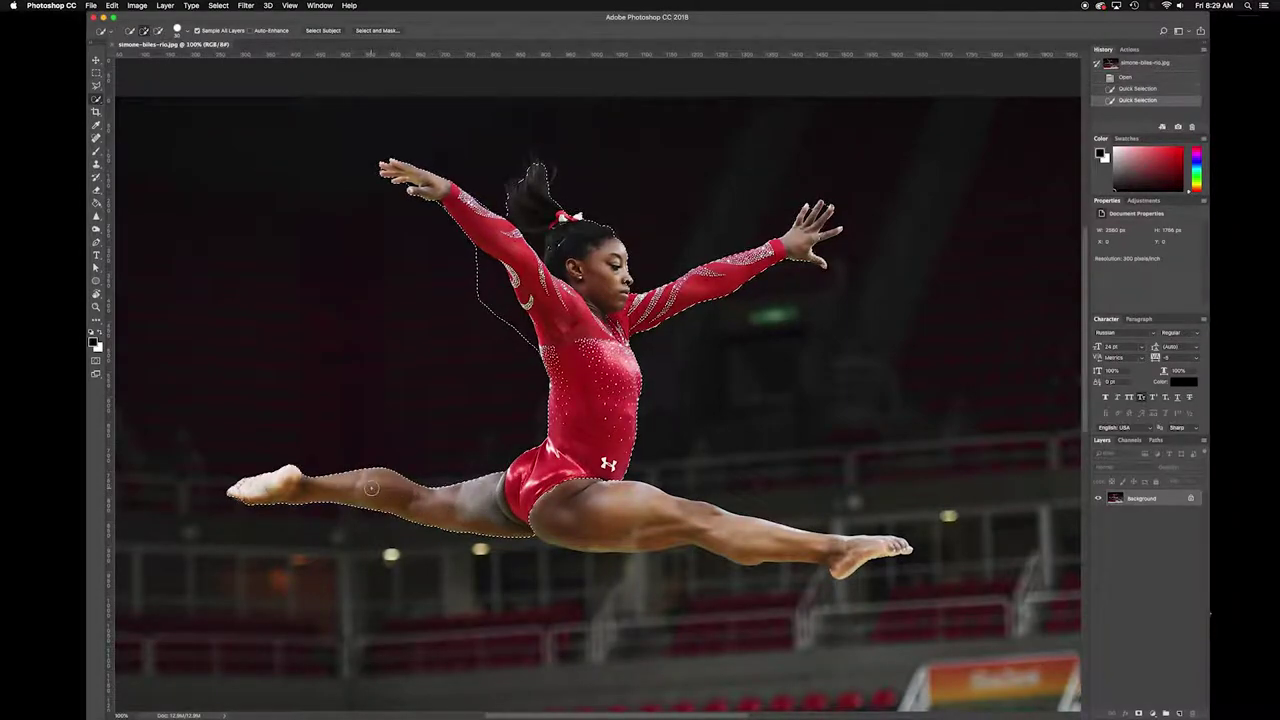
{"action": "left_click_drag", "start_coordinate": [540, 503], "coordinate": [745, 536]}
{"action": "left_click_drag", "start_coordinate": [840, 540], "coordinate": [846, 493]}
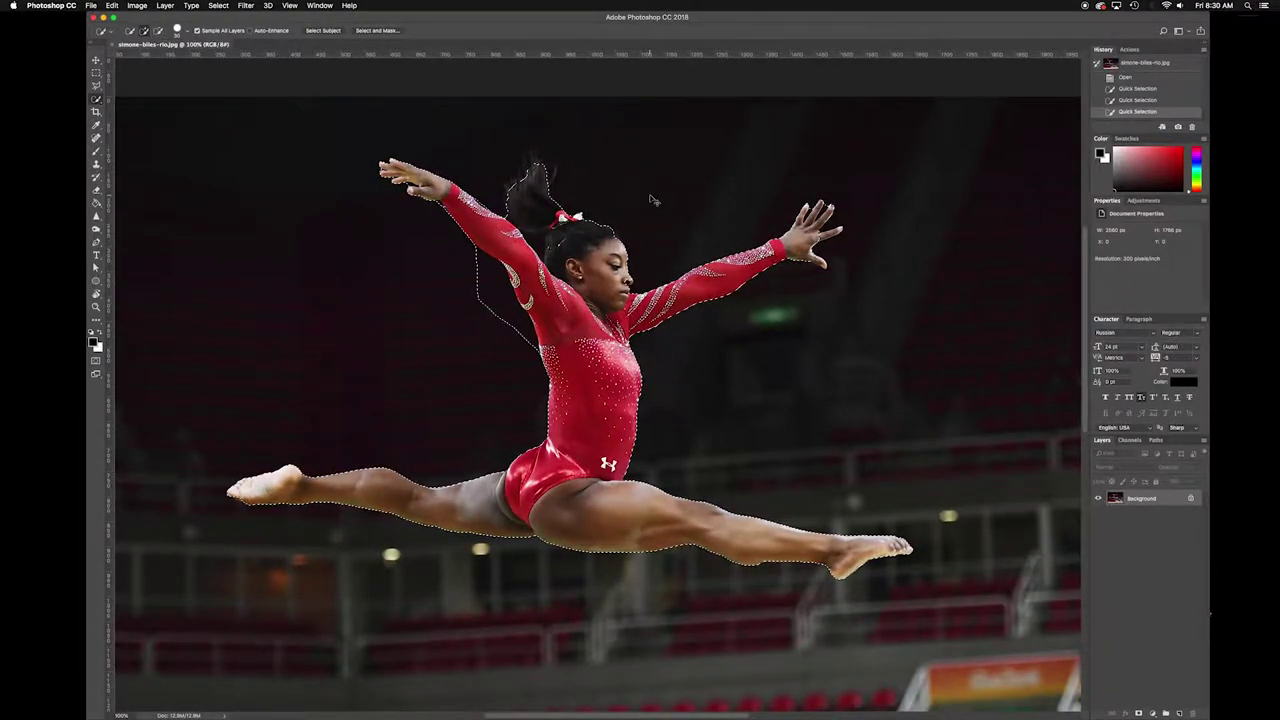
Step: Subtract the stray background area beneath the gymnast's raised arm beside the ponytail from the selection
{"action": "key", "text": "super+equal"}
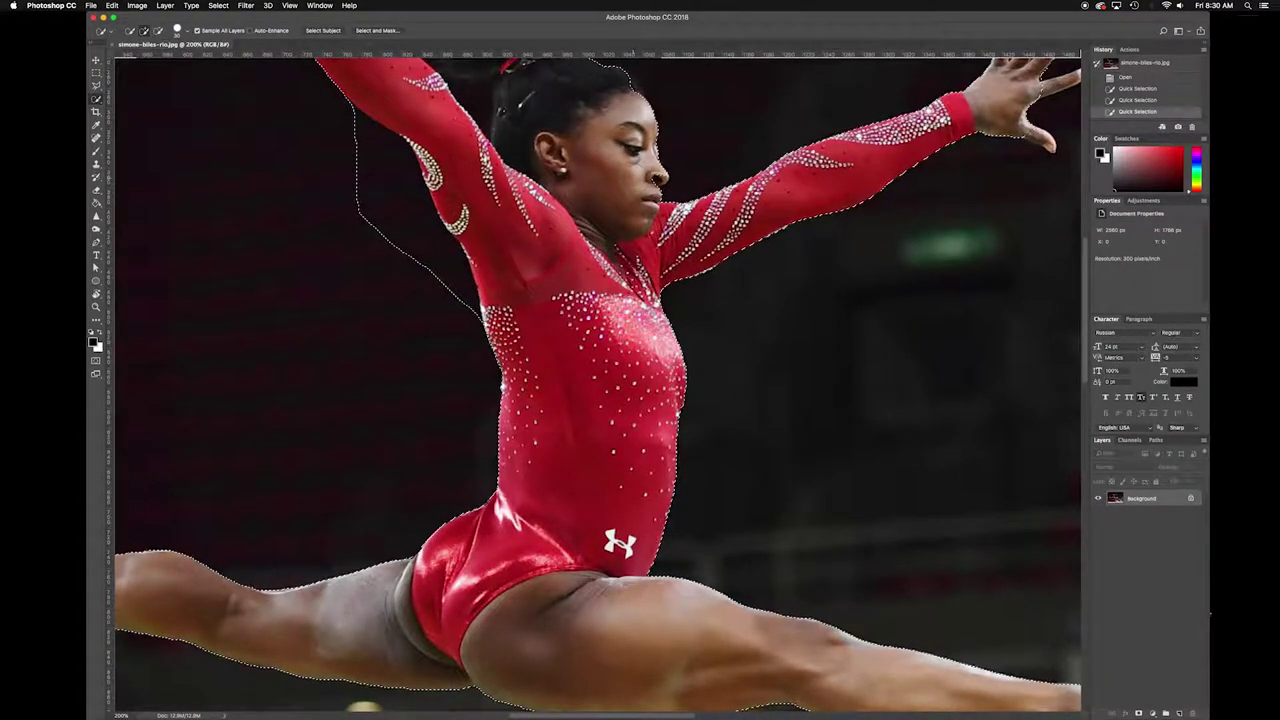
{"action": "left_click_drag", "start_coordinate": [311, 252], "coordinate": [437, 443]}
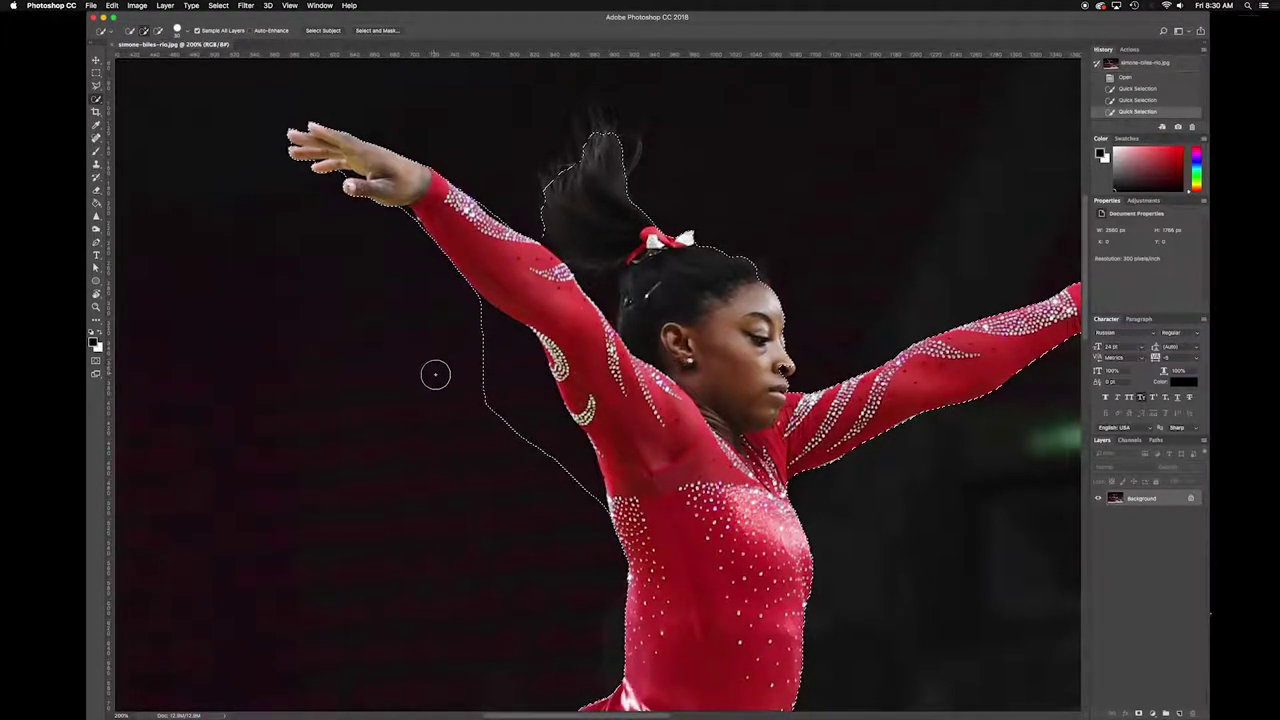
{"action": "key", "text": "alt"}
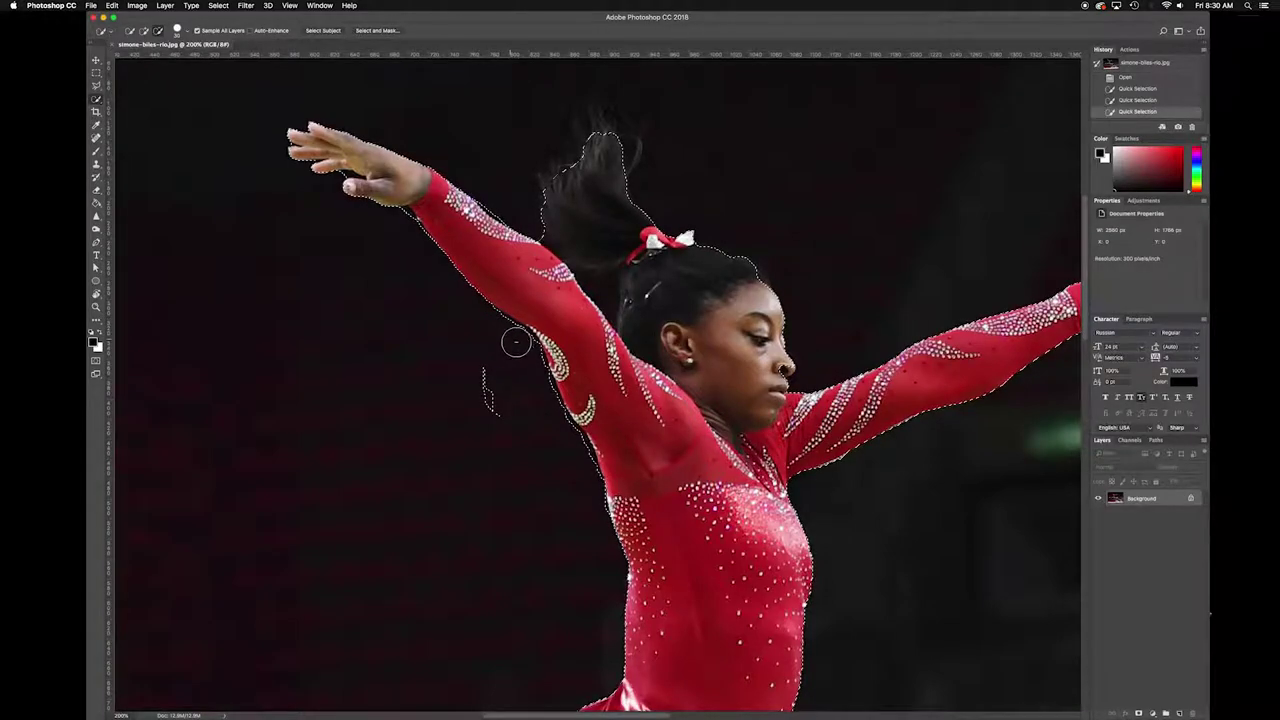
{"action": "left_click", "coordinate": [499, 429], "text": "alt"}
Step: Shrink the Quick Selection brush and subtract leftover background along the underside of the raised sleeve
{"action": "key", "text": "super+plus"}
{"action": "key", "text": "super+plus"}
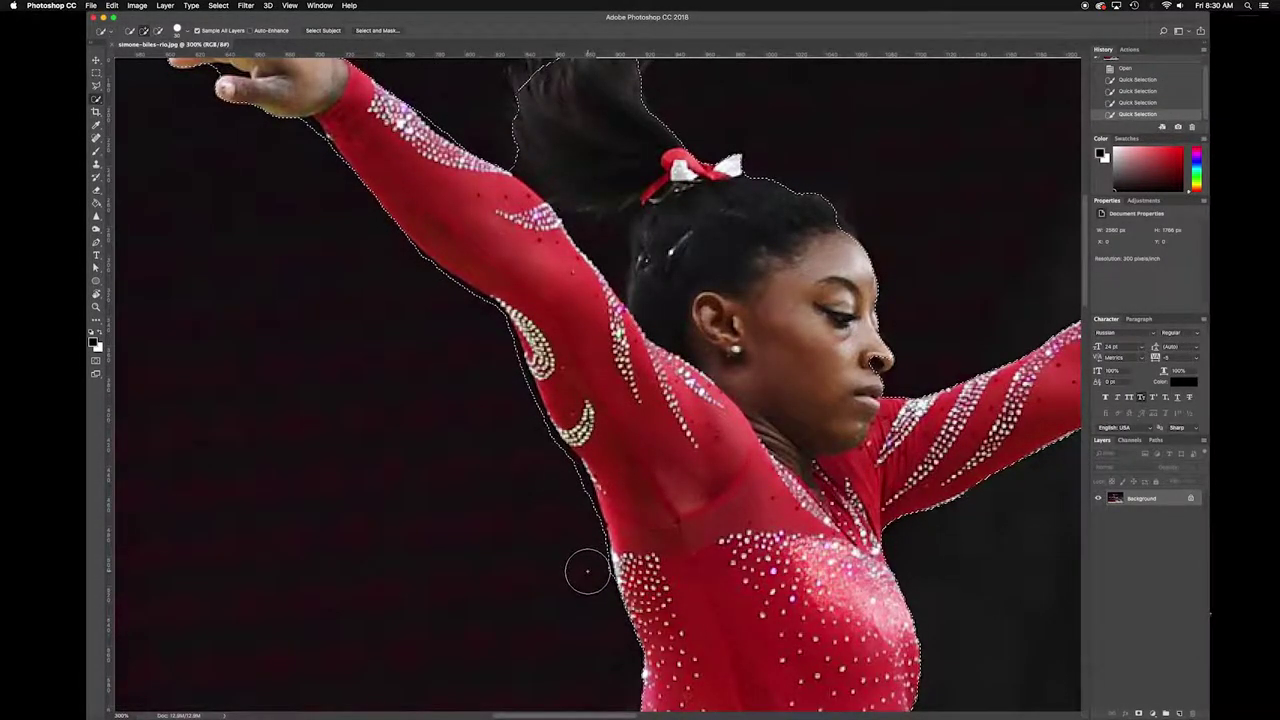
{"action": "key", "text": "bracketleft"}
{"action": "key", "text": "bracketleft"}
{"action": "key", "text": "bracketleft"}
{"action": "key", "text": "bracketleft"}
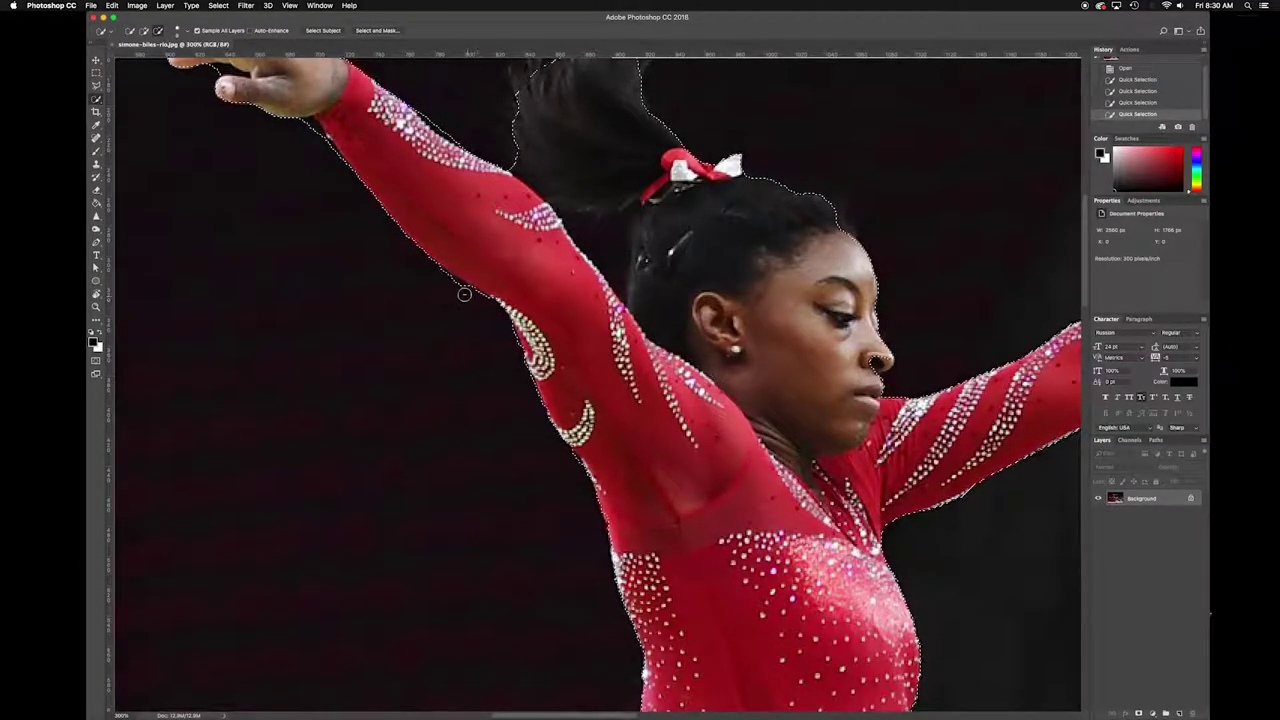
{"action": "left_click", "coordinate": [432, 242]}
Step: Refine the selection around the fingers and thumb of the raised hand, excluding the background between them
{"action": "left_click_drag", "start_coordinate": [437, 198], "coordinate": [610, 393]}
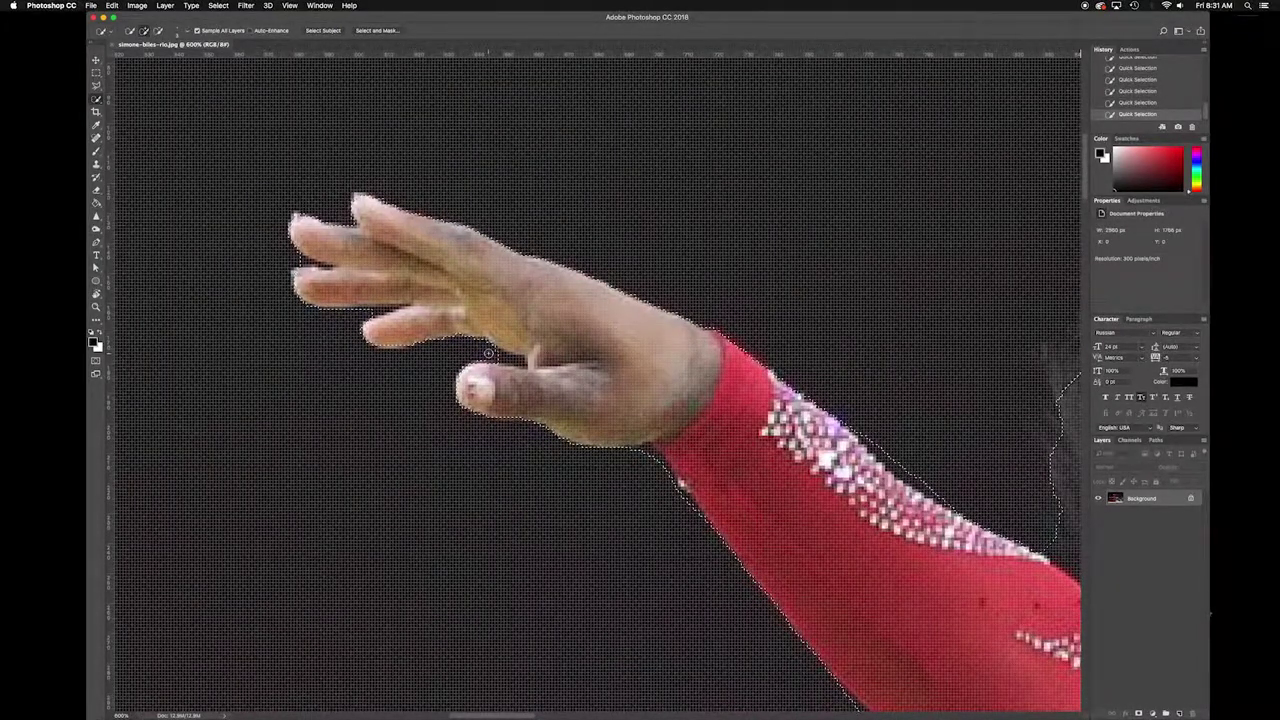
{"action": "key", "text": "alt"}
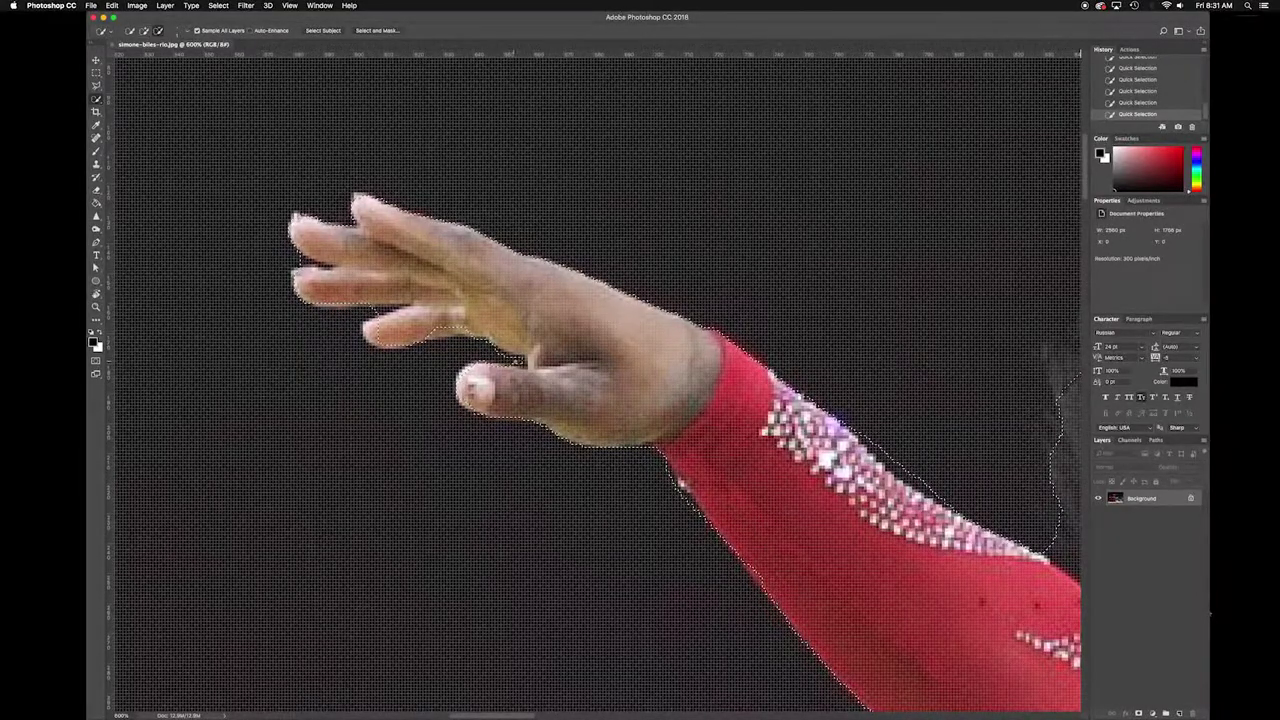
{"action": "key", "text": "alt"}
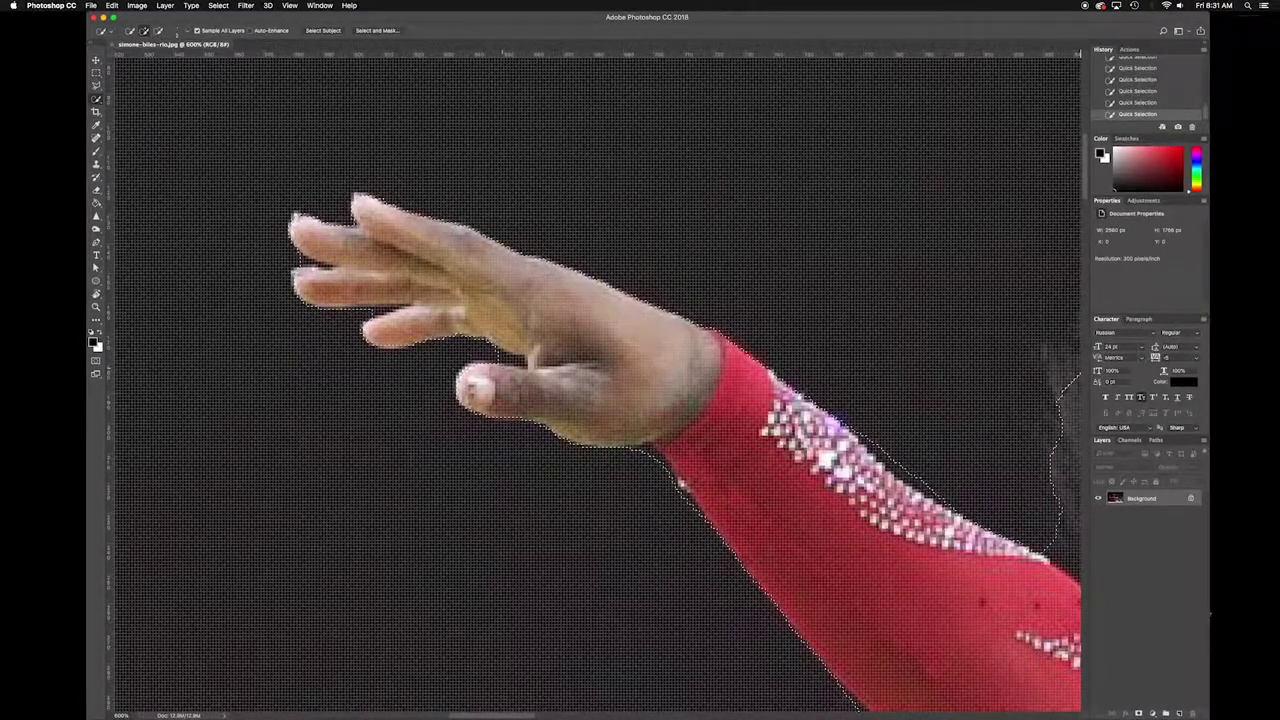
{"action": "key", "text": "alt"}
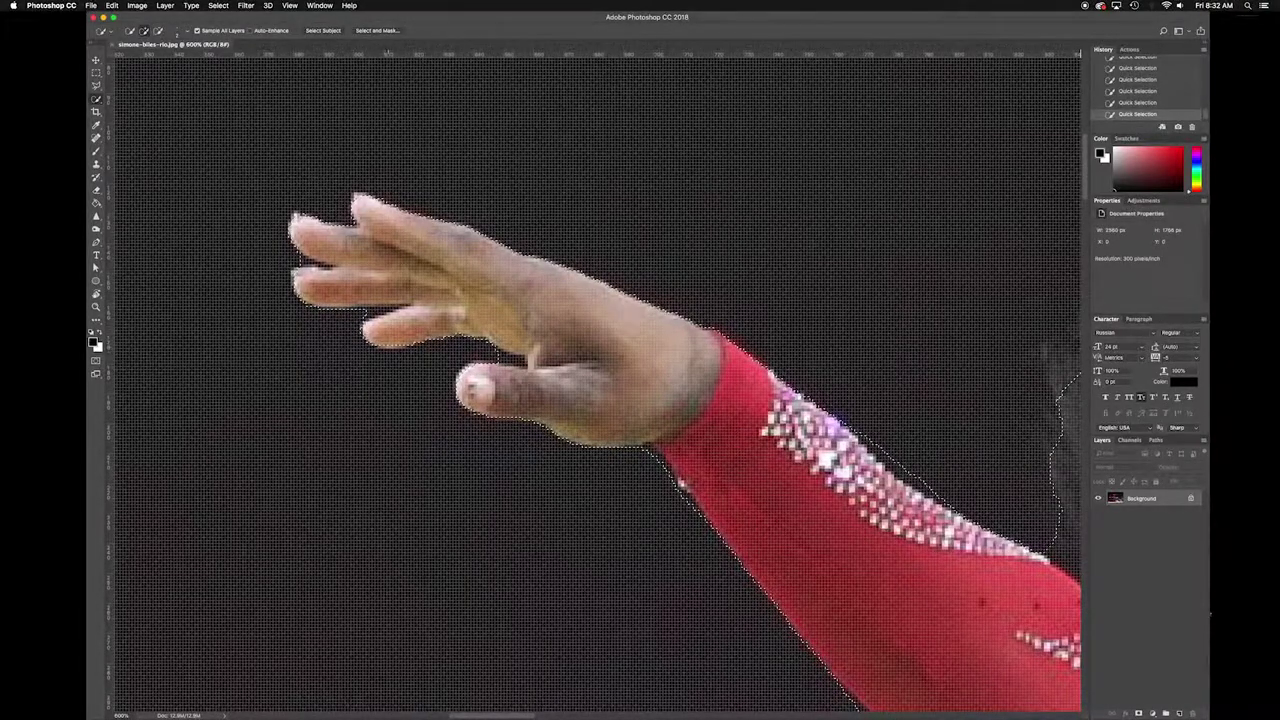
Step: Subtract the background along the upper edge of the jeweled sleeve between the wrist and the ponytail
{"action": "scroll", "coordinate": [591, 358], "scroll_direction": "right", "scroll_amount": 10}
{"action": "scroll", "coordinate": [591, 358], "scroll_direction": "down", "scroll_amount": 5}
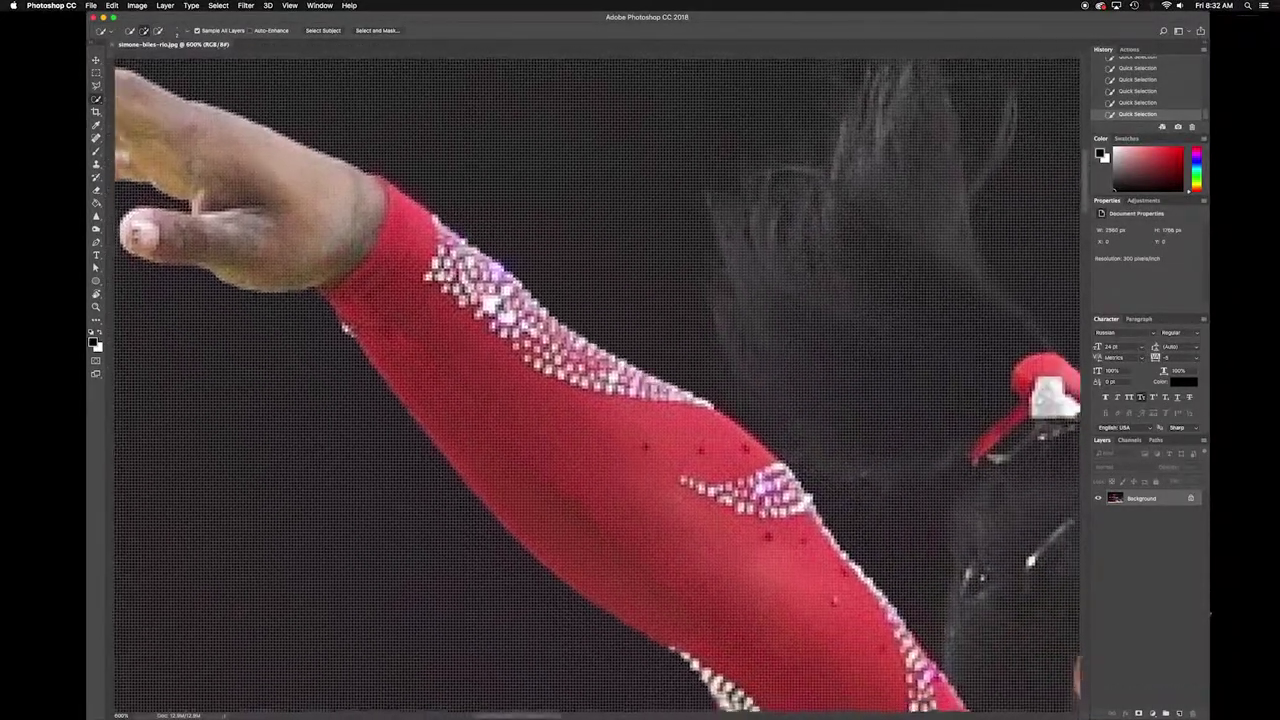
{"action": "key", "text": "alt"}
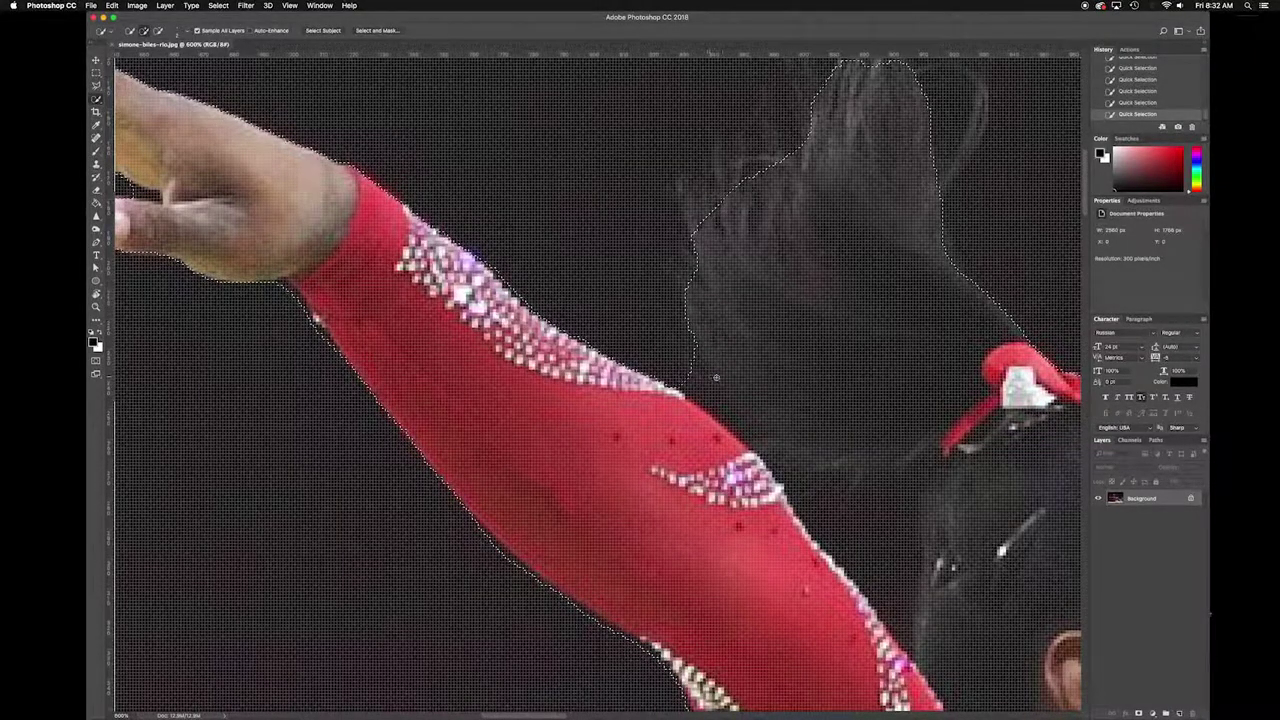
Step: Enlarge the brush and subtract the dark background gap between the raised sleeve, ponytail and back of the head
{"action": "scroll", "coordinate": [551, 294], "scroll_direction": "right", "scroll_amount": 10}
{"action": "scroll", "coordinate": [551, 294], "scroll_direction": "down", "scroll_amount": 5}
{"action": "key", "text": "alt"}
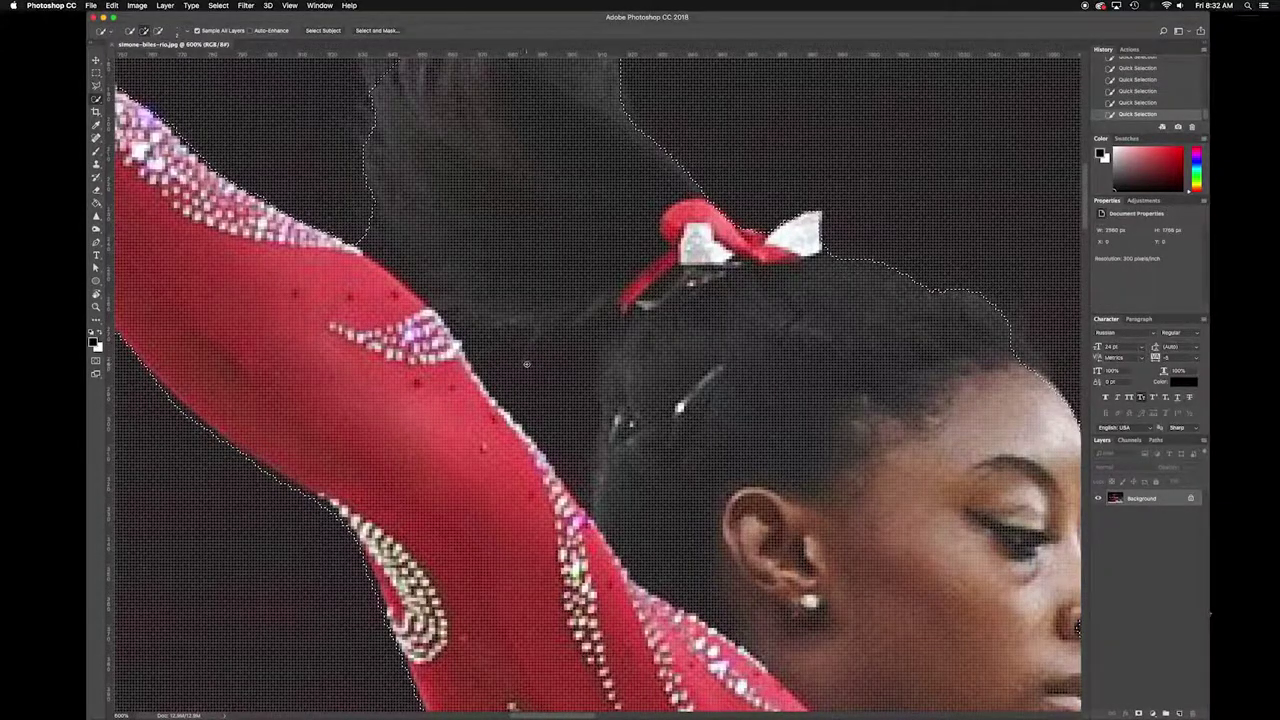
{"action": "key", "text": "]"}
{"action": "key", "text": "]"}
{"action": "key", "text": "]"}
{"action": "key", "text": "]"}
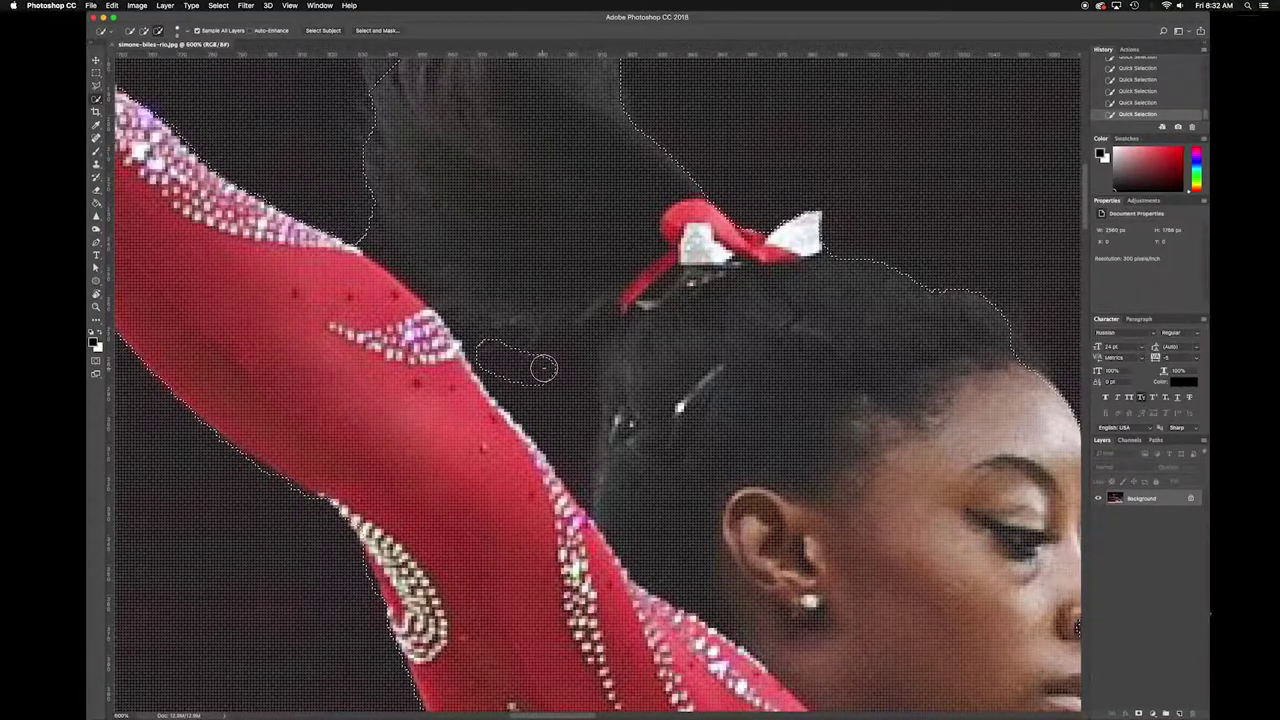
{"action": "mouse_move", "coordinate": [579, 391]}
{"action": "left_mouse_down"}
{"action": "mouse_move", "coordinate": [580, 457]}
{"action": "mouse_move", "coordinate": [523, 384]}
{"action": "left_mouse_up"}
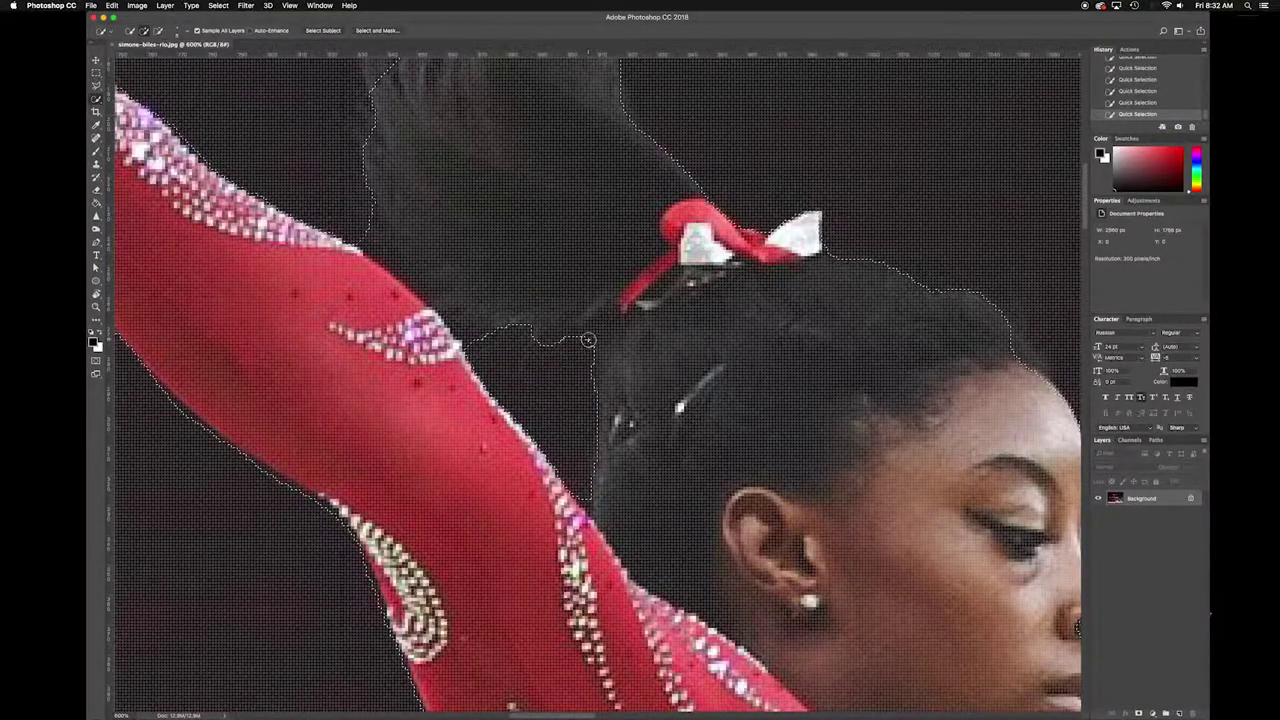
{"action": "left_click_drag", "start_coordinate": [585, 342], "coordinate": [606, 318]}
Step: Refine the ponytail's selection edge by adding the loose hair strands around its outer edge
{"action": "scroll", "coordinate": [576, 210], "scroll_direction": "up", "scroll_amount": 5}
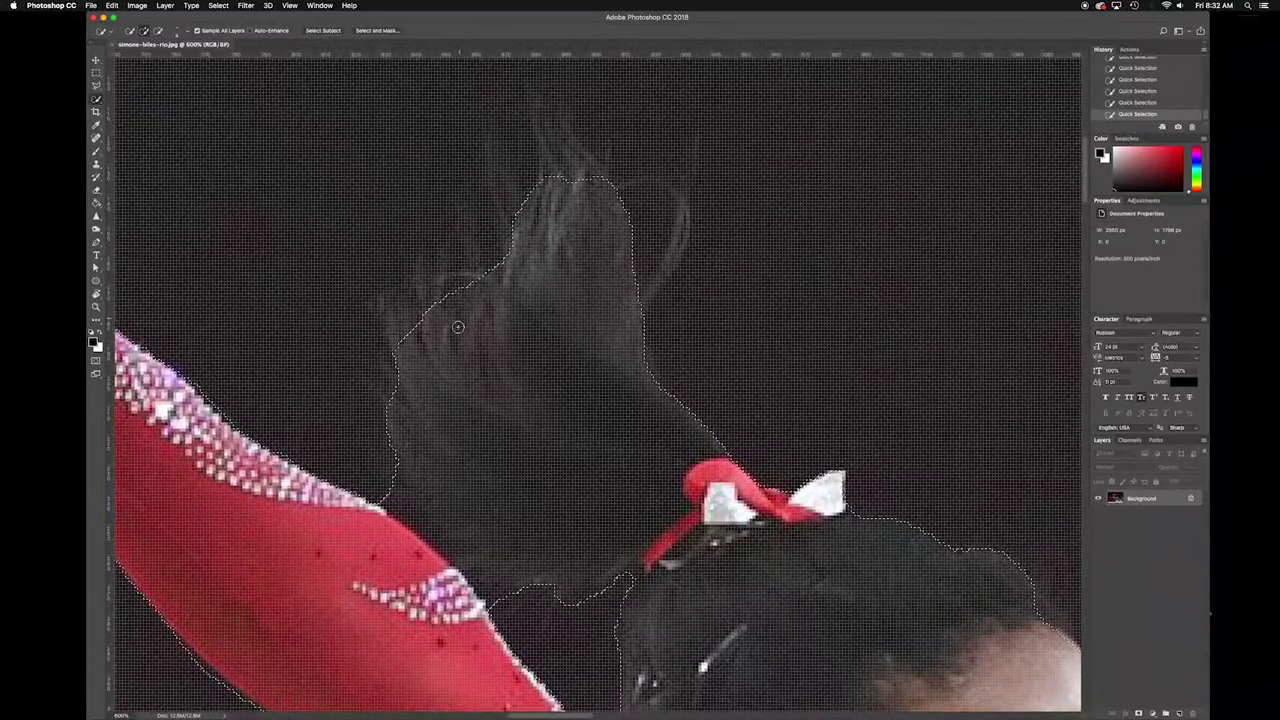
{"action": "left_click_drag", "start_coordinate": [396, 326], "coordinate": [421, 321]}
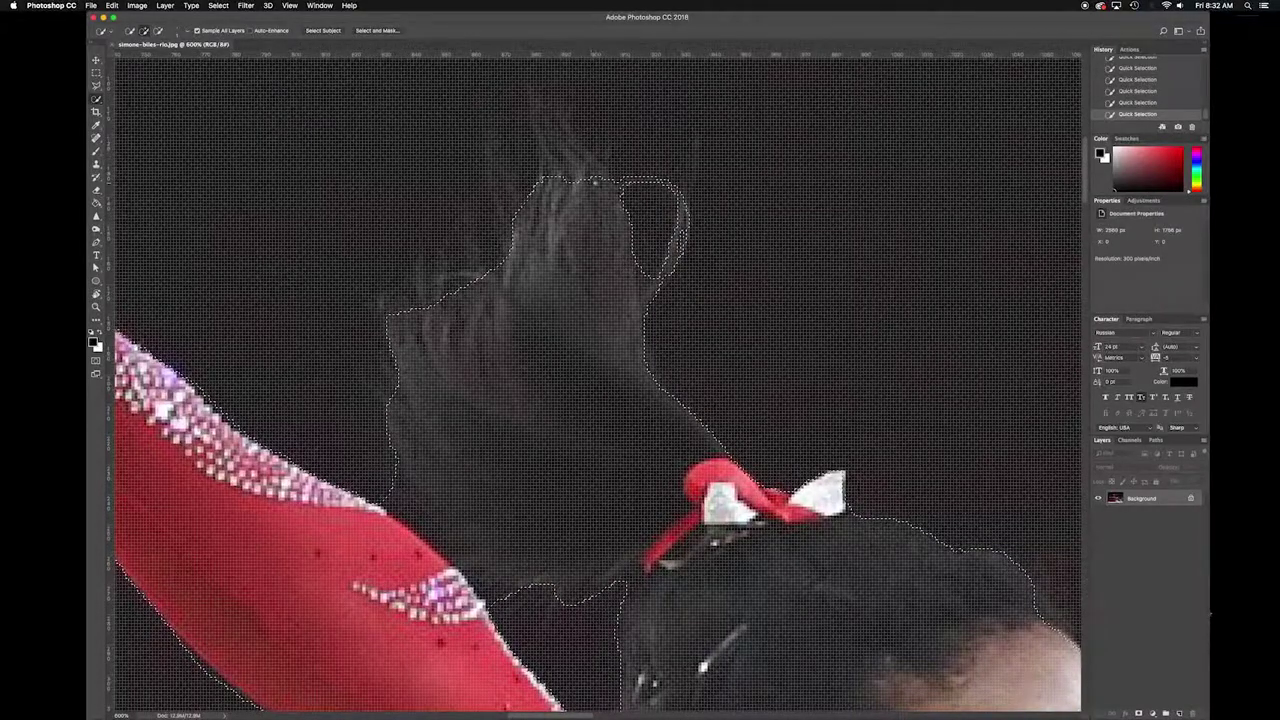
{"action": "left_click_drag", "start_coordinate": [578, 184], "coordinate": [573, 158]}
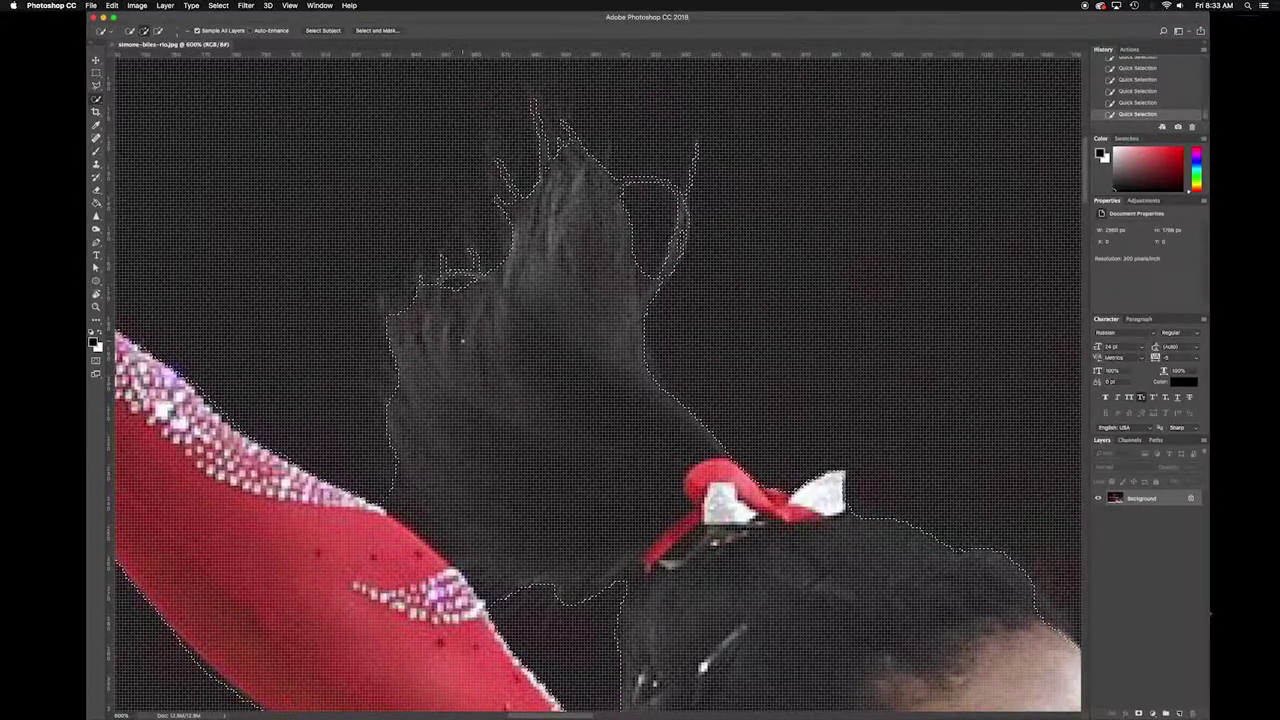
{"action": "key", "text": "alt"}
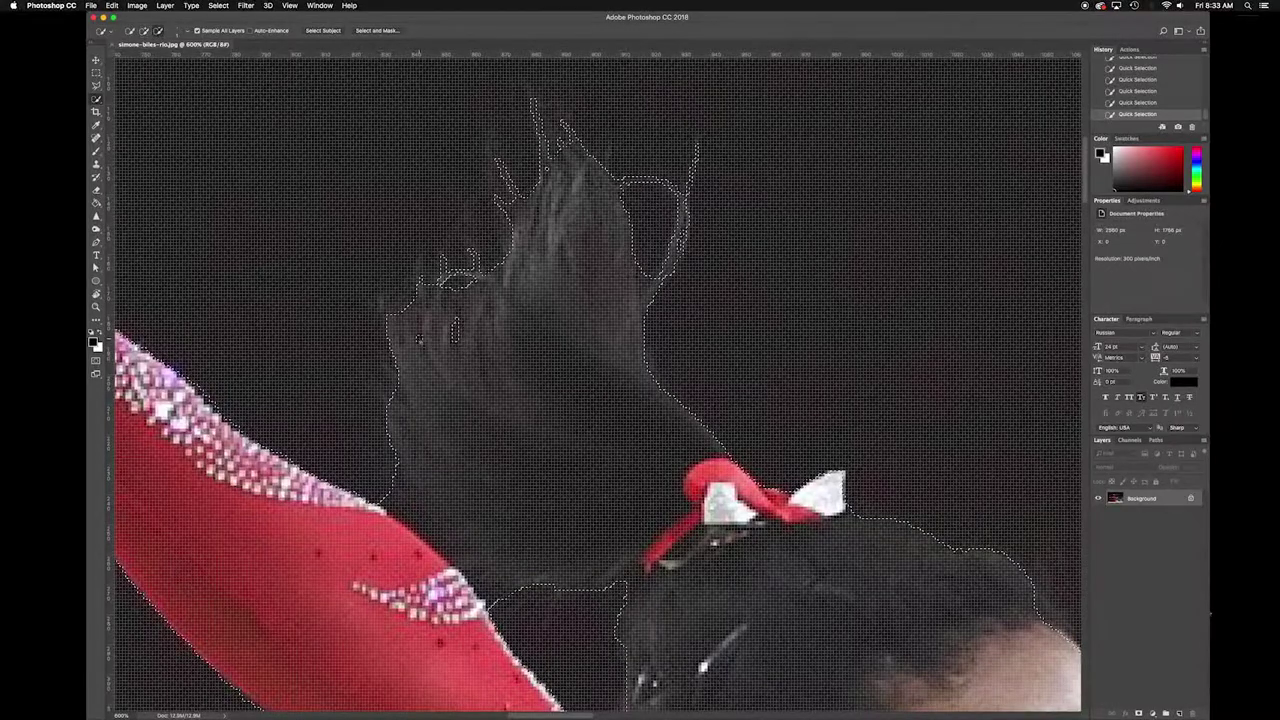
{"action": "key", "text": "alt"}
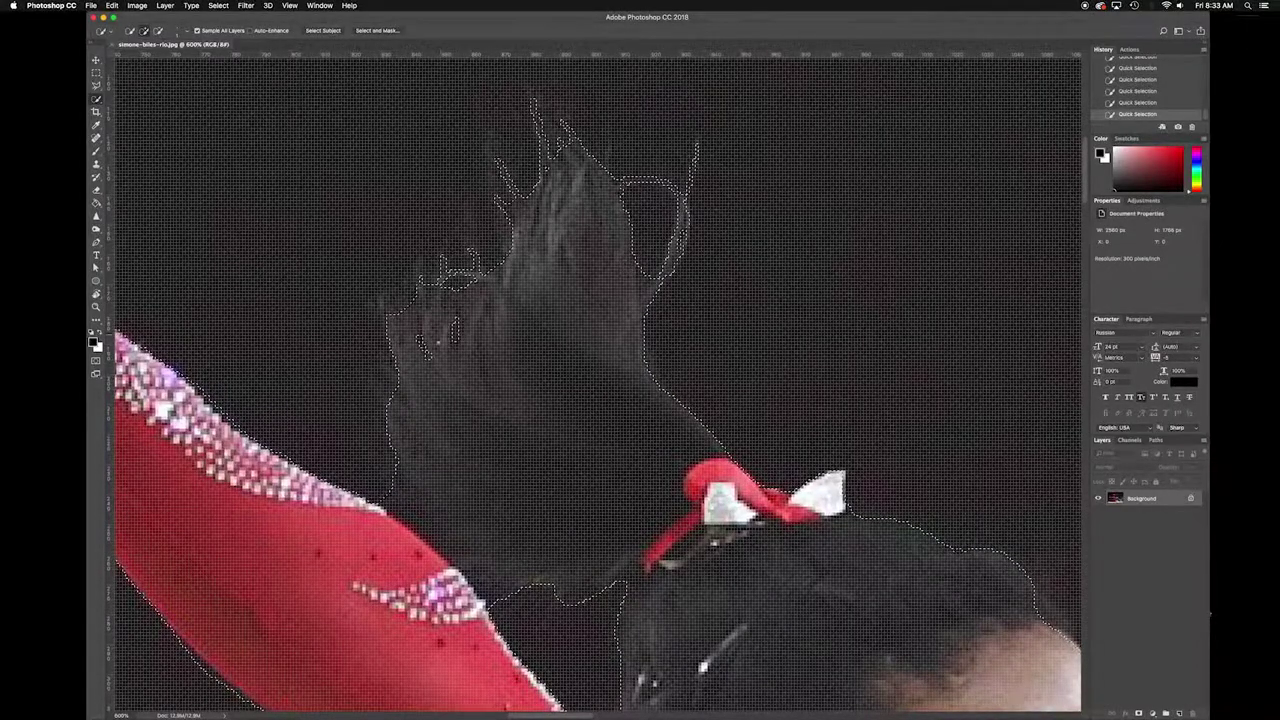
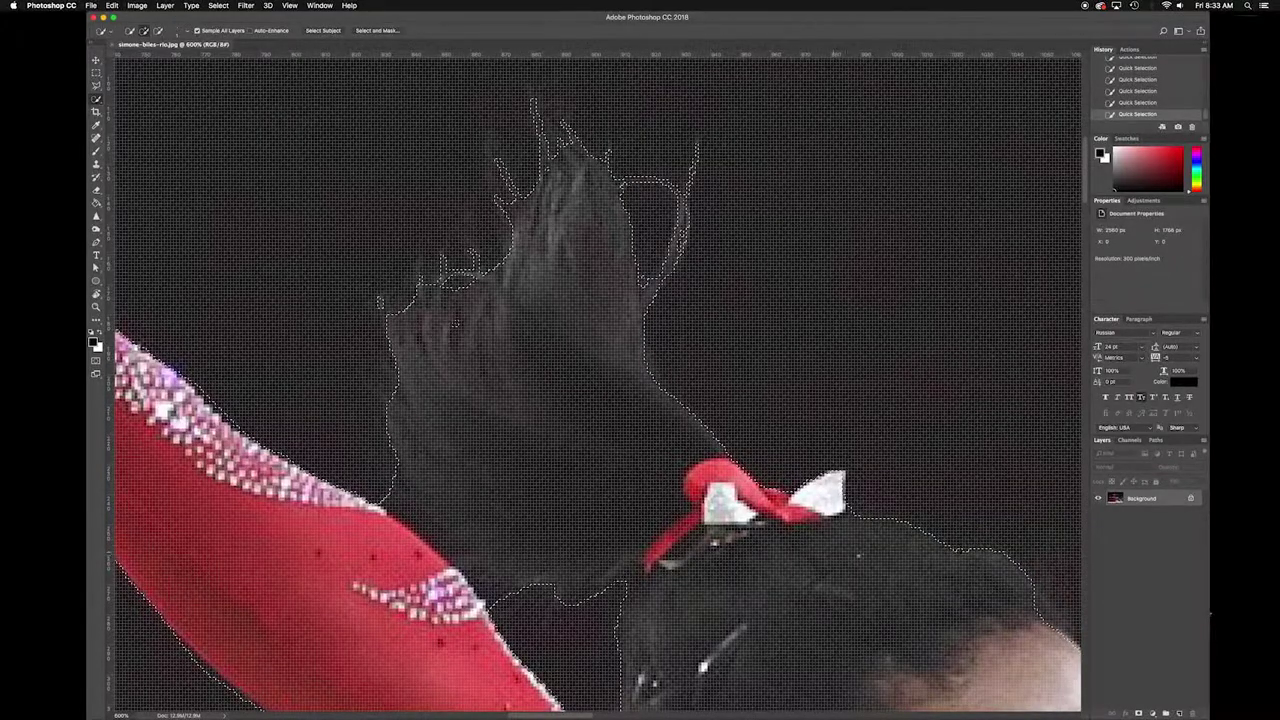
{"action": "left_click_drag", "start_coordinate": [871, 561], "coordinate": [577, 280]}
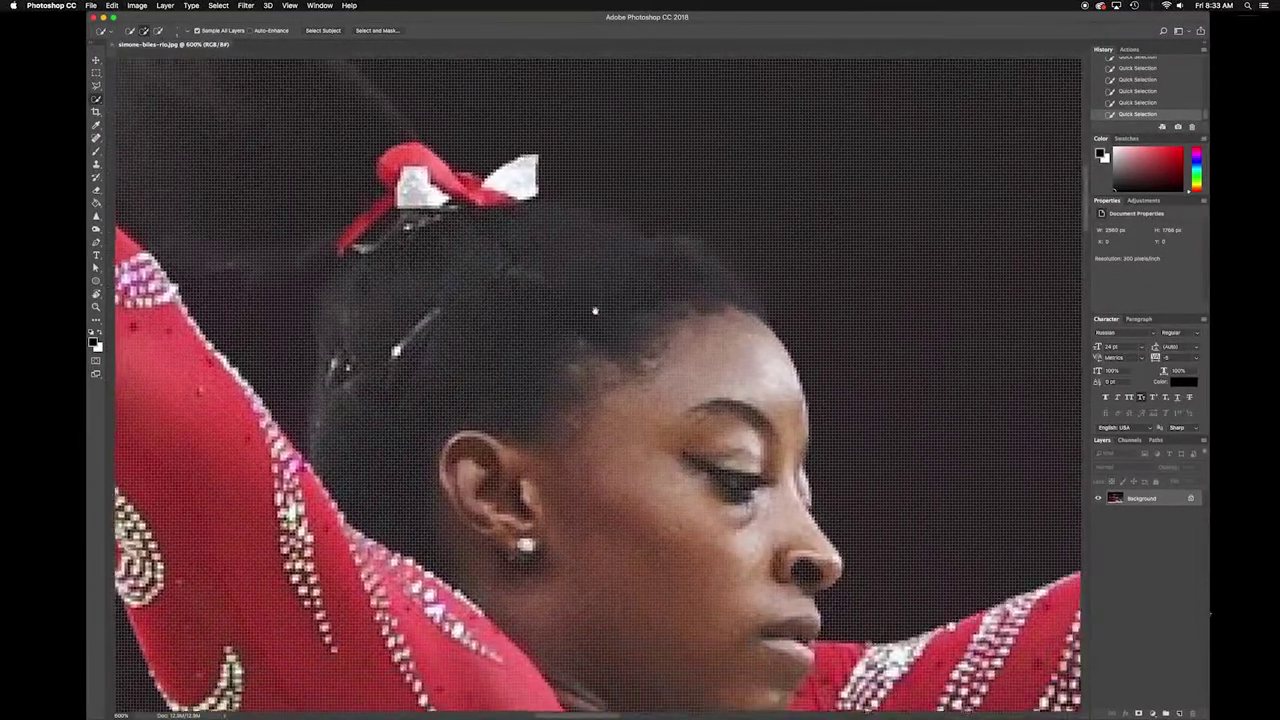
Step: Refine the selection around the outstretched forward hand, subtracting the background between the fingers and adding the missing index finger
{"action": "scroll", "coordinate": [590, 380], "scroll_direction": "down", "scroll_amount": 3}
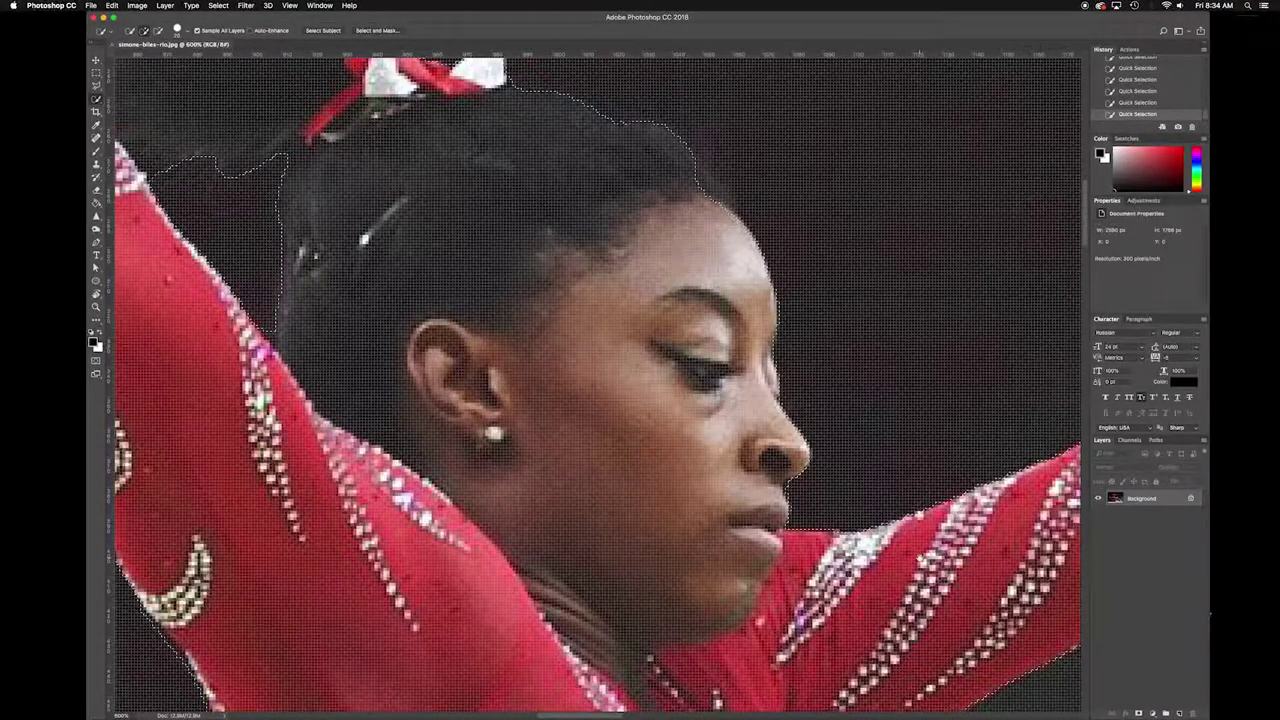
{"action": "scroll", "coordinate": [597, 385], "scroll_direction": "right", "scroll_amount": 5}
{"action": "scroll", "coordinate": [597, 385], "scroll_direction": "right", "scroll_amount": 5}
{"action": "scroll", "coordinate": [597, 385], "scroll_direction": "right", "scroll_amount": 15}
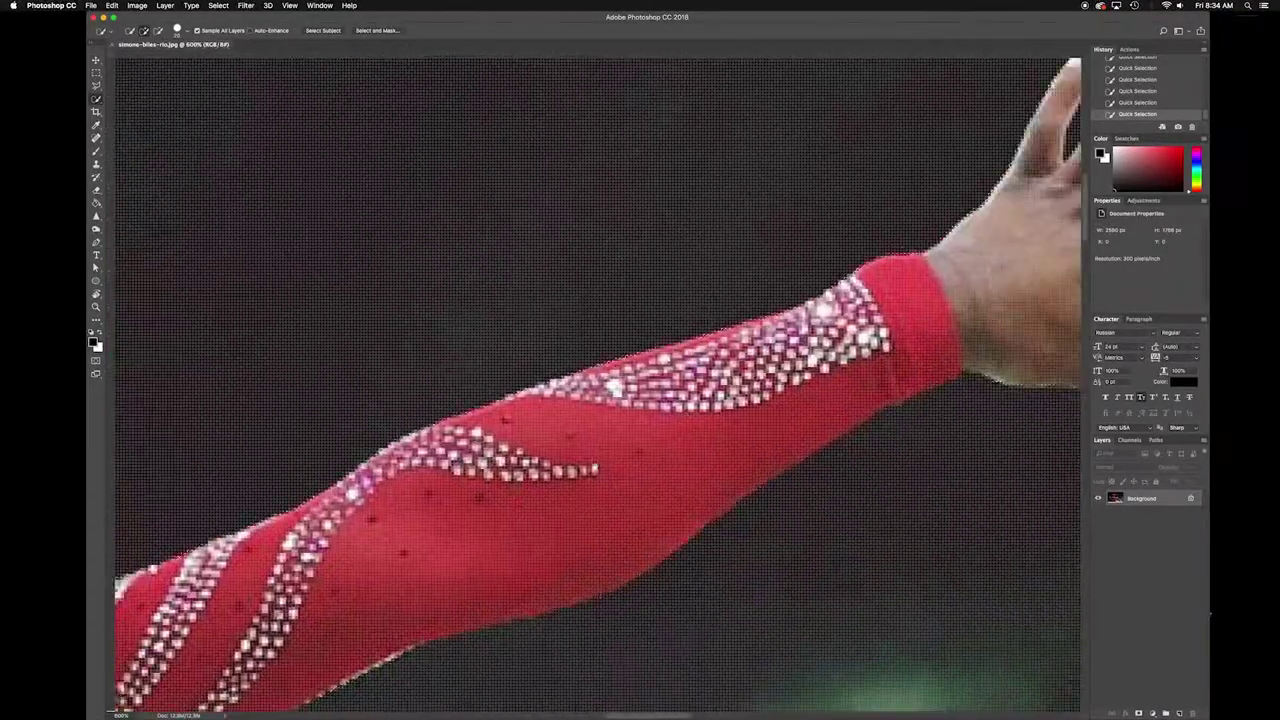
{"action": "scroll", "coordinate": [748, 297], "scroll_direction": "right", "scroll_amount": 10}
{"action": "scroll", "coordinate": [748, 297], "scroll_direction": "up", "scroll_amount": 4}
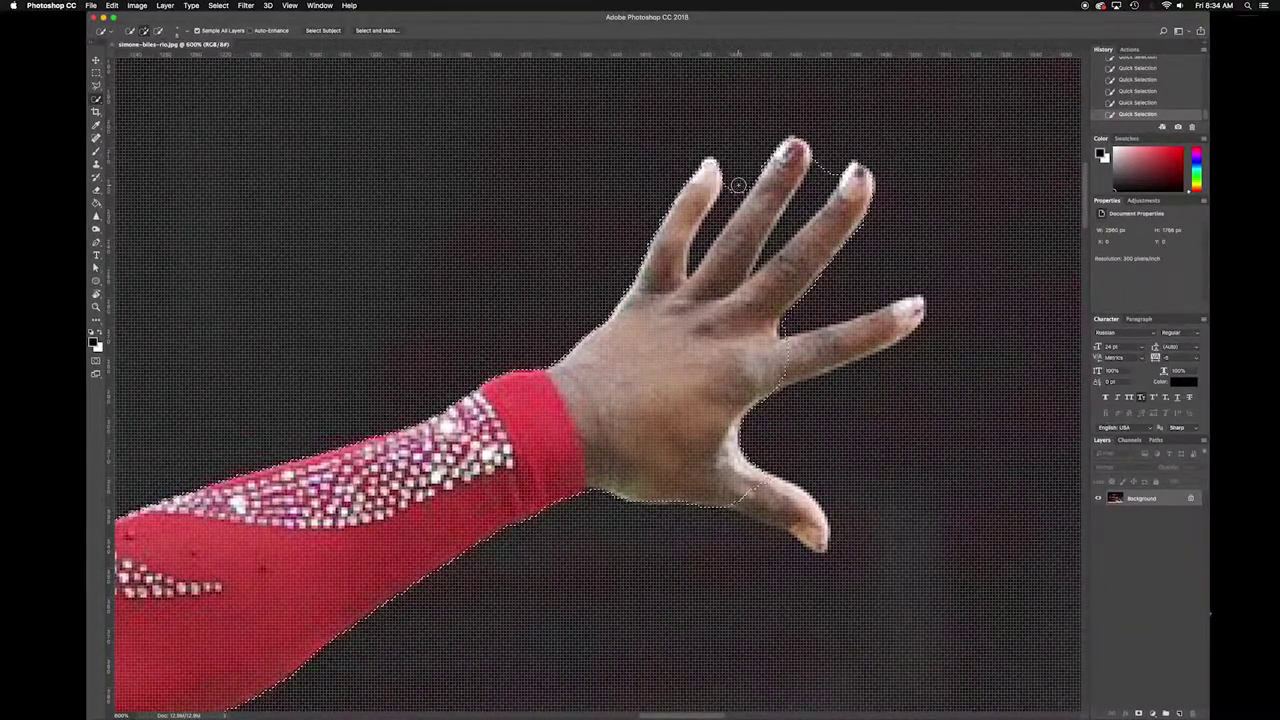
{"action": "key", "text": "alt"}
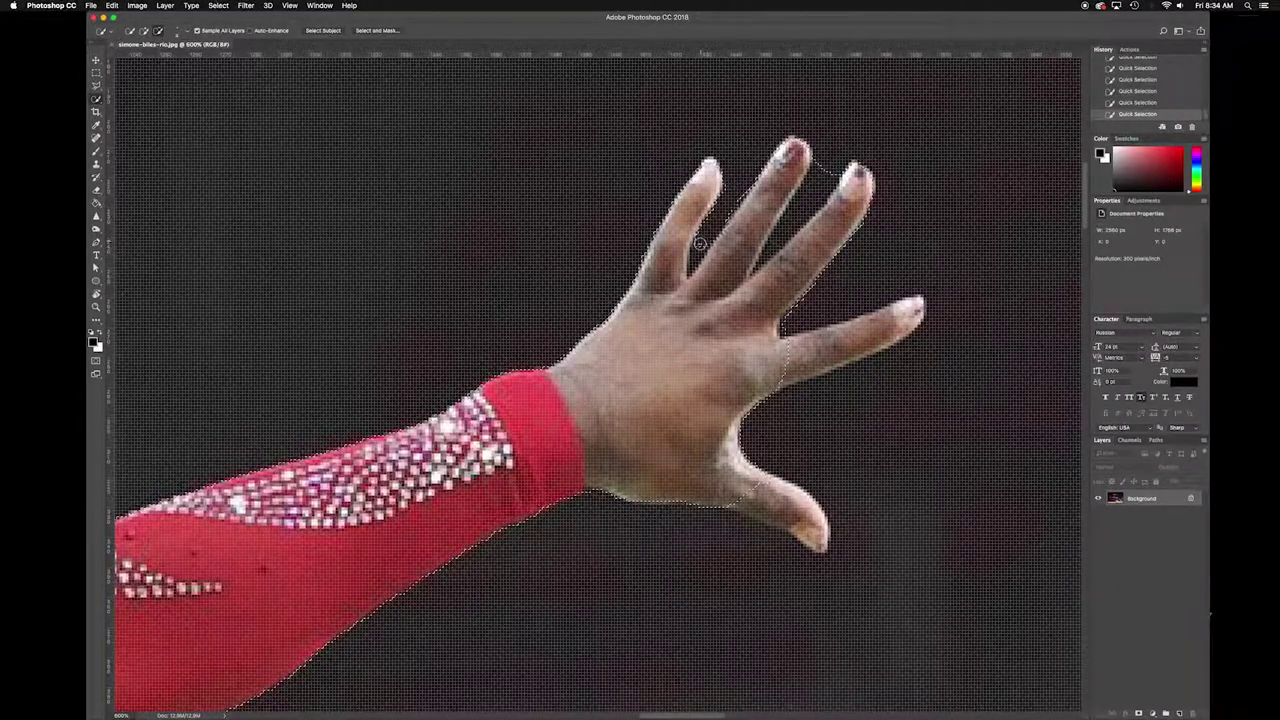
{"action": "key", "text": "alt"}
{"action": "left_click", "coordinate": [772, 245], "text": "alt"}
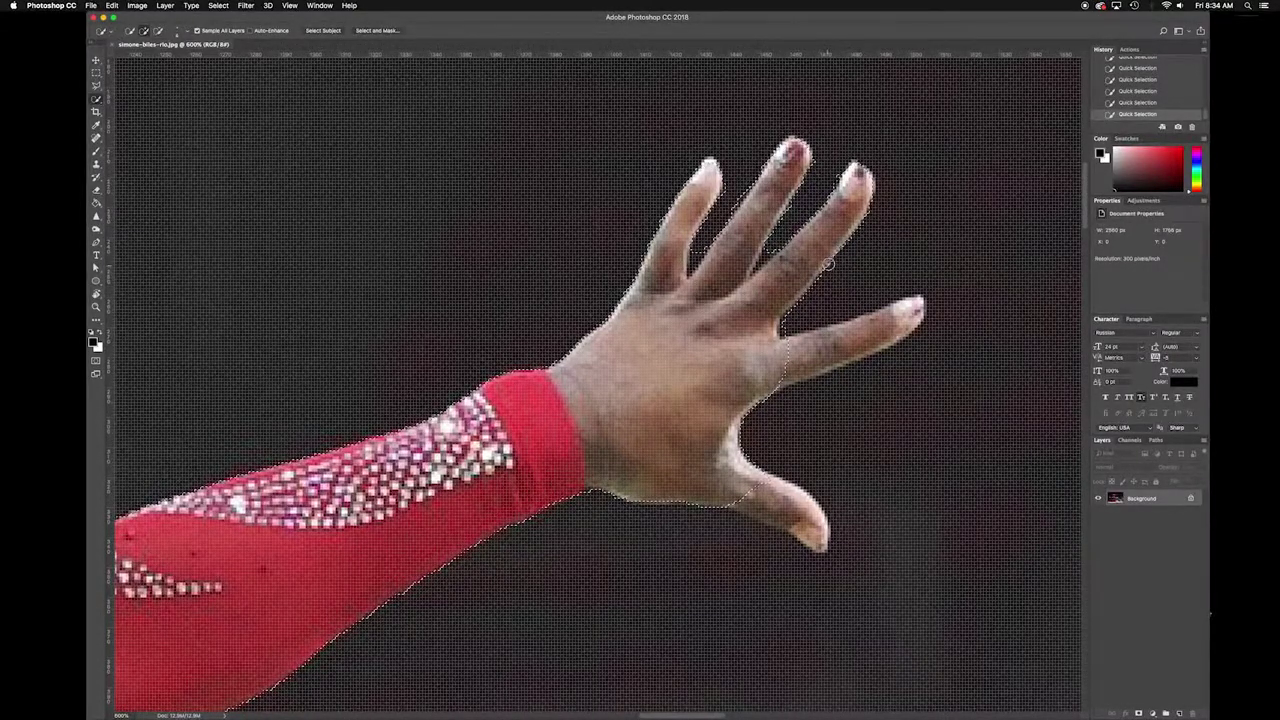
{"action": "key", "text": "alt"}
{"action": "key", "text": "alt"}
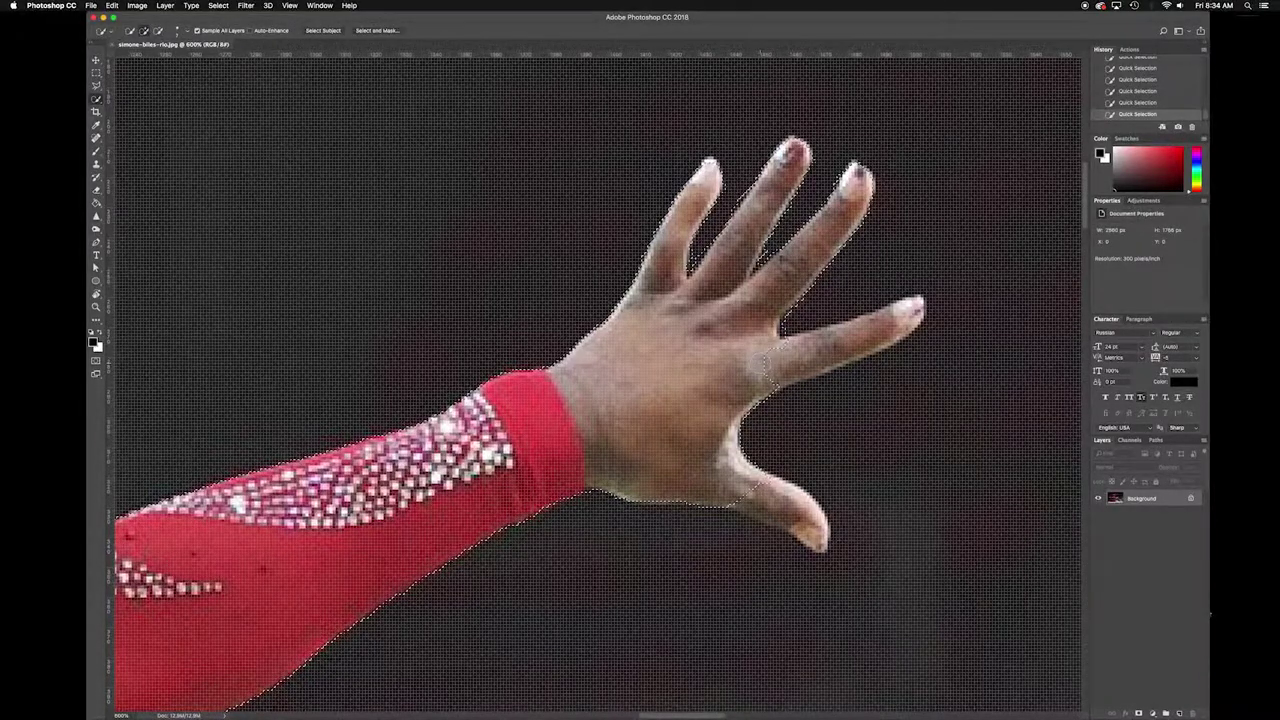
{"action": "left_click_drag", "start_coordinate": [778, 362], "coordinate": [906, 316]}
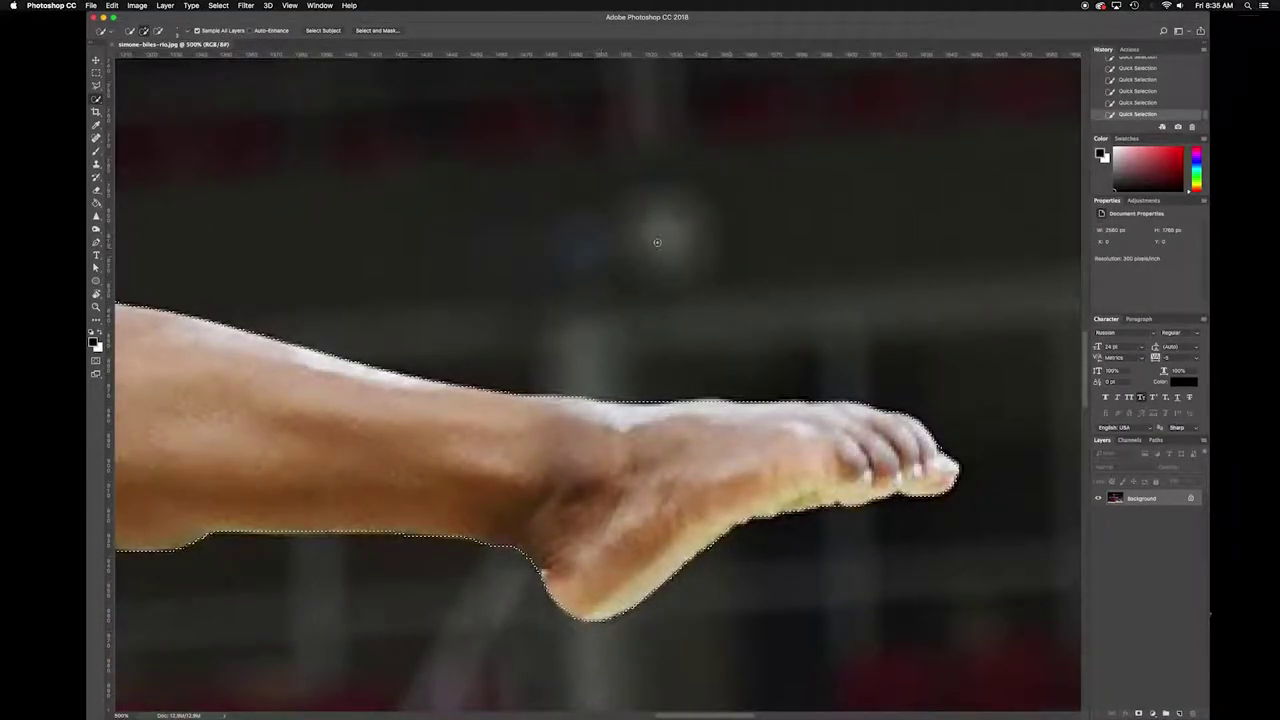
Step: Inspect the selection outline along both legs, the feet and the torso, and across the whole figure
{"action": "left_click_drag", "start_coordinate": [446, 214], "coordinate": [912, 248]}
{"action": "mouse_move", "coordinate": [310, 138]}
{"action": "left_mouse_down"}
{"action": "mouse_move", "coordinate": [626, 174]}
{"action": "mouse_move", "coordinate": [799, 391]}
{"action": "left_mouse_up"}
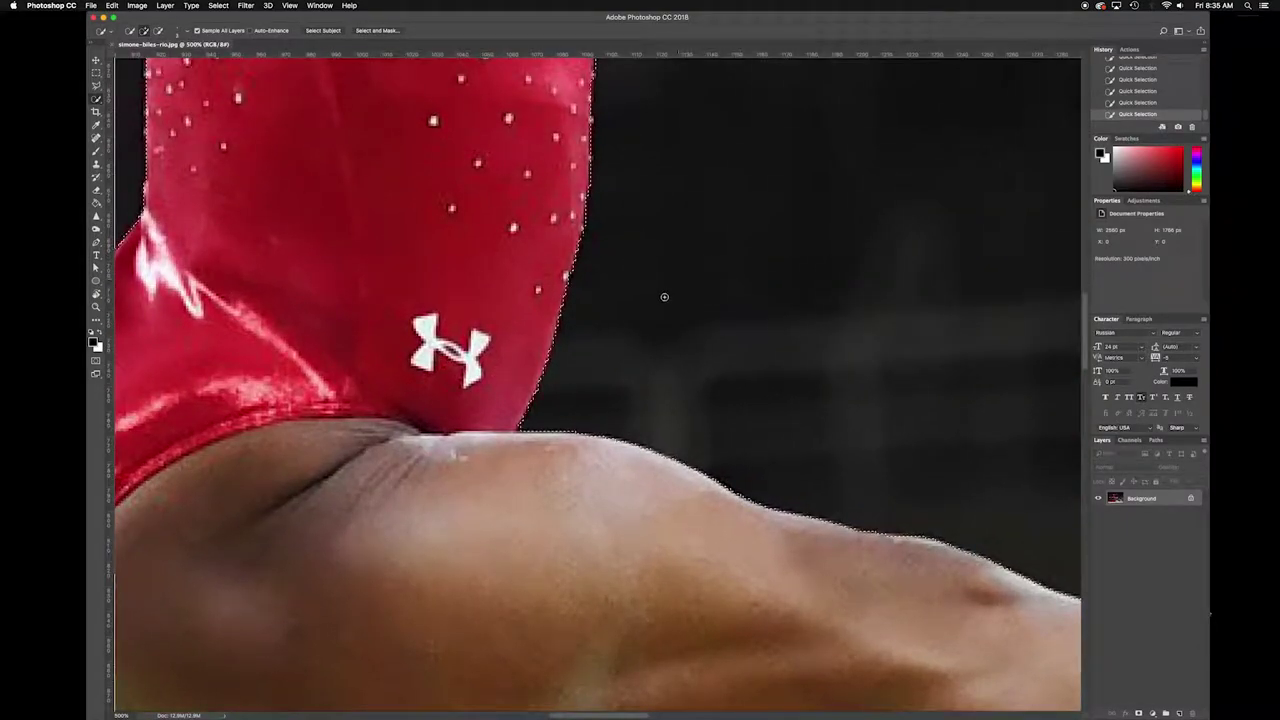
{"action": "key", "text": "super+1"}
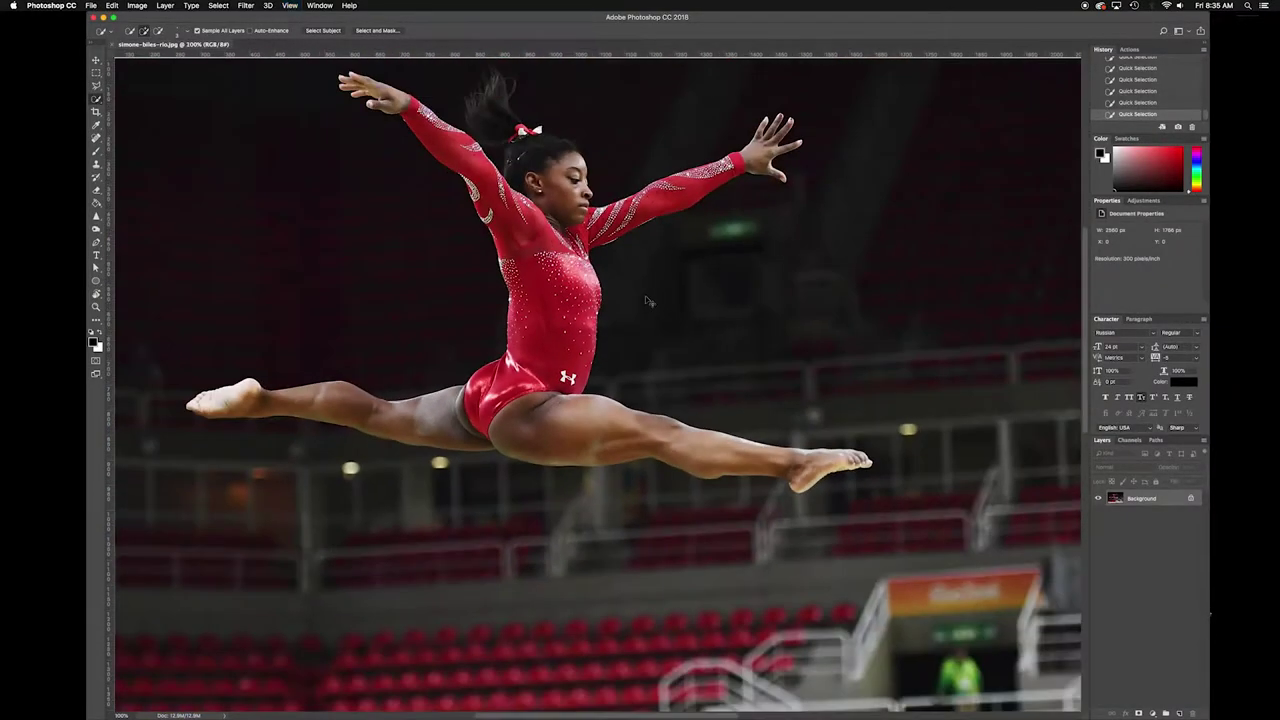
{"action": "key", "text": "super+minus"}
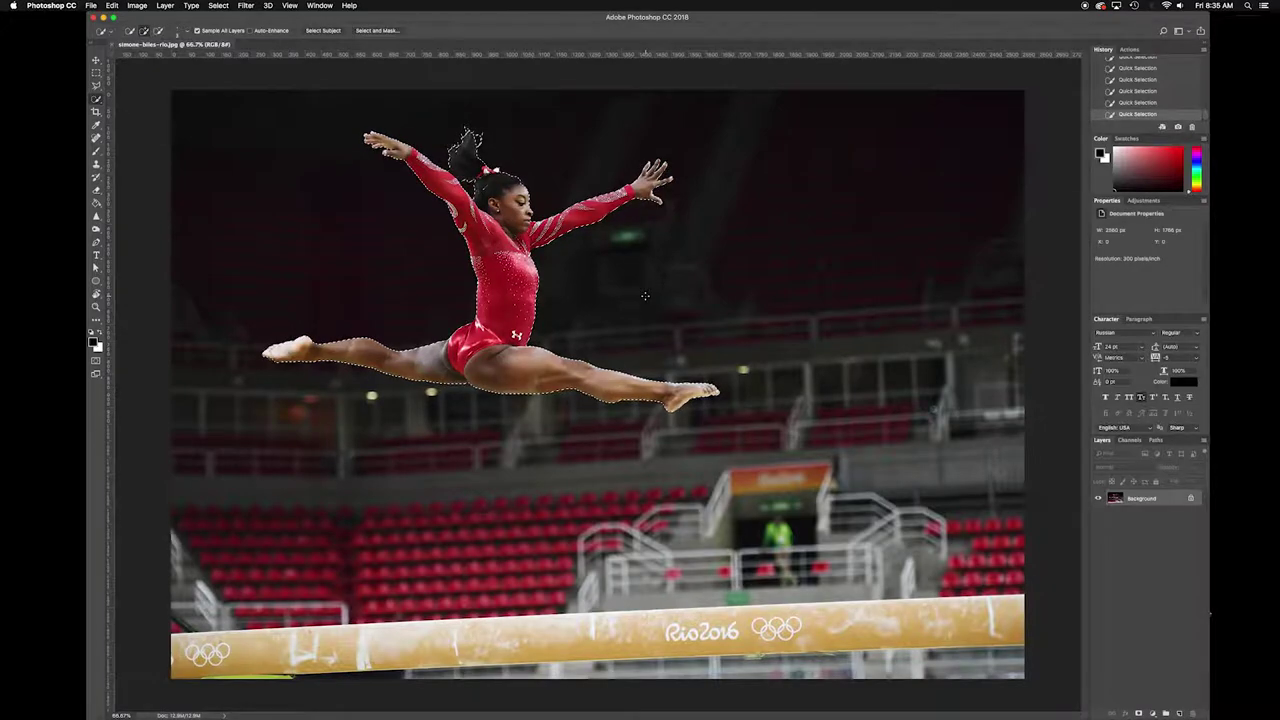
{"action": "key", "text": "super+minus"}
{"action": "key", "text": "super+minus"}
{"action": "key", "text": "super+plus"}
{"action": "key", "text": "super+plus"}
{"action": "key", "text": "super+plus"}
{"action": "key", "text": "super+plus"}
{"action": "key", "text": "super+minus"}
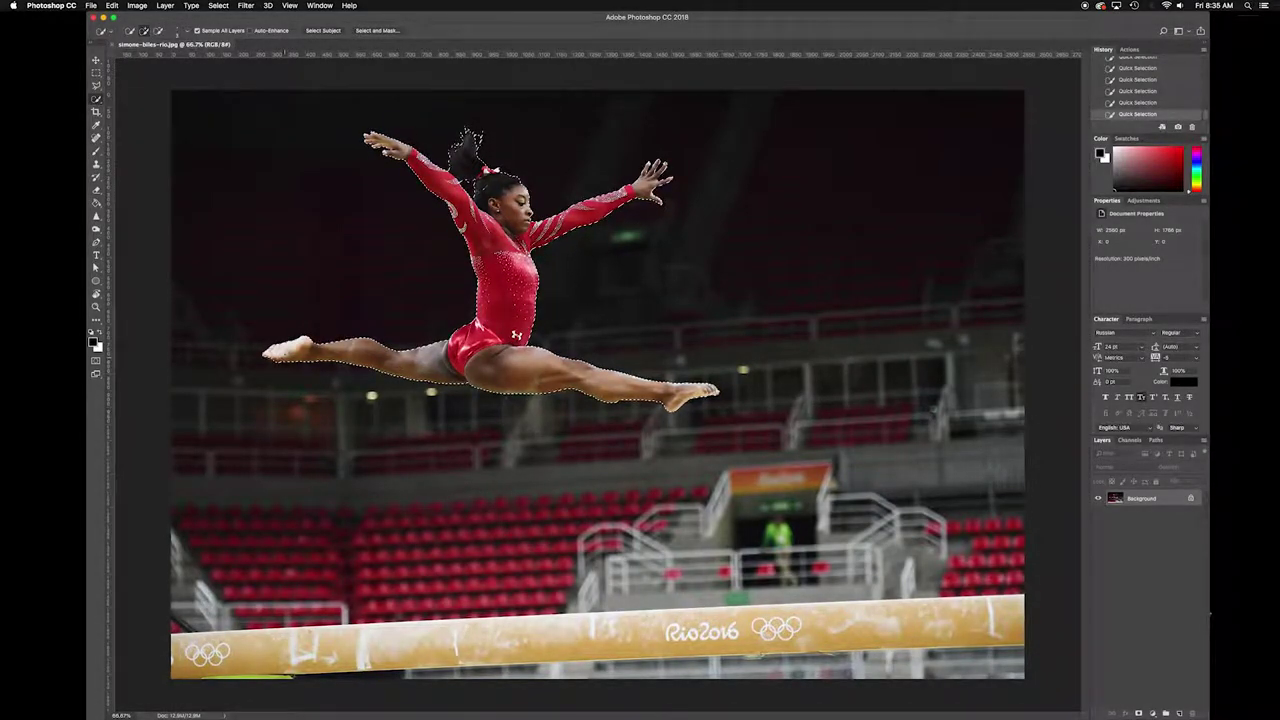
{"action": "key", "text": "super+plus"}
{"action": "key", "text": "super+plus"}
{"action": "left_click_drag", "start_coordinate": [292, 455], "coordinate": [852, 469]}
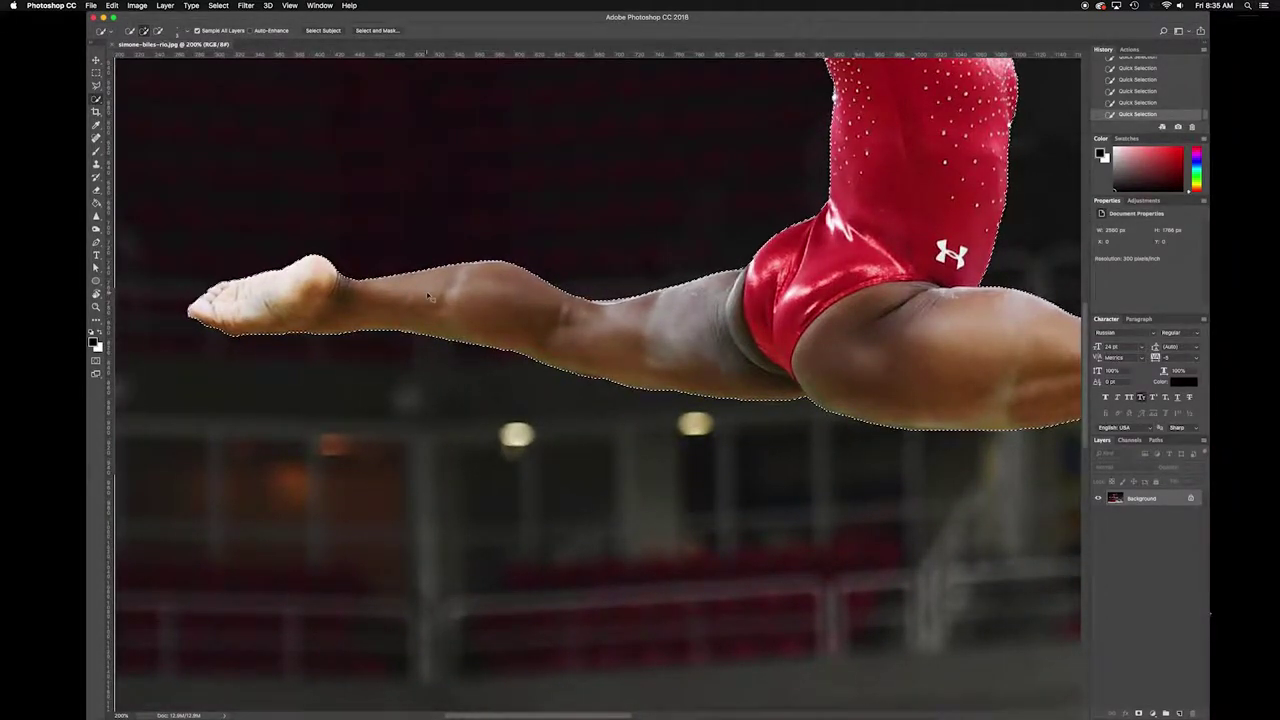
{"action": "key", "text": "super+minus"}
{"action": "key", "text": "super+minus"}
{"action": "key", "text": "super+minus"}
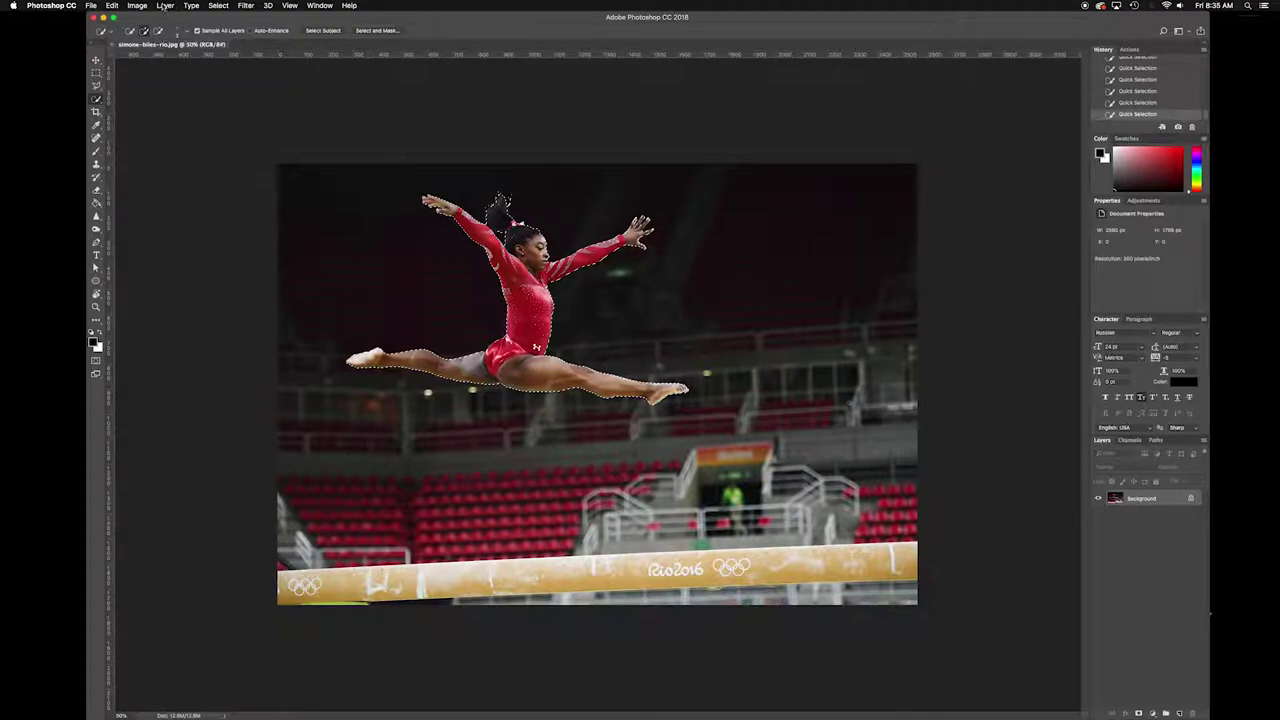
Step: Feather the gymnast selection by 2 pixels and copy the gymnast onto a new layer
{"action": "left_click", "coordinate": [216, 6]}
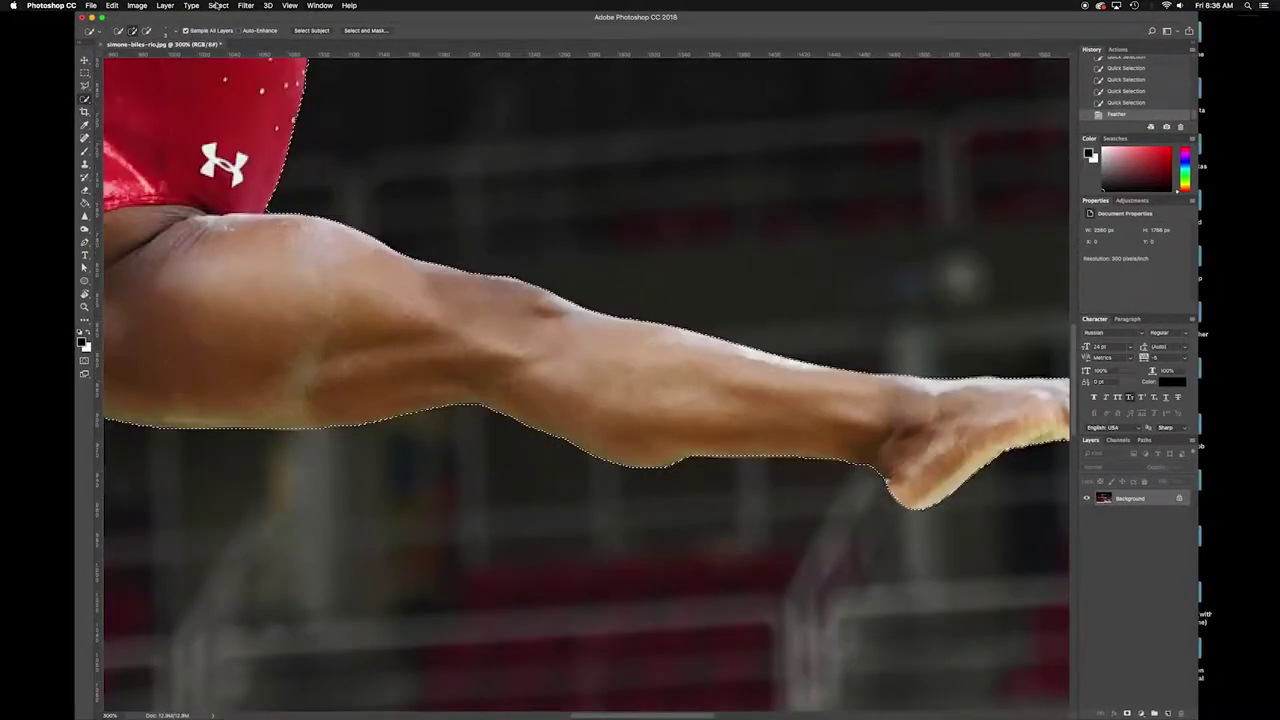
{"action": "left_click", "coordinate": [218, 5]}
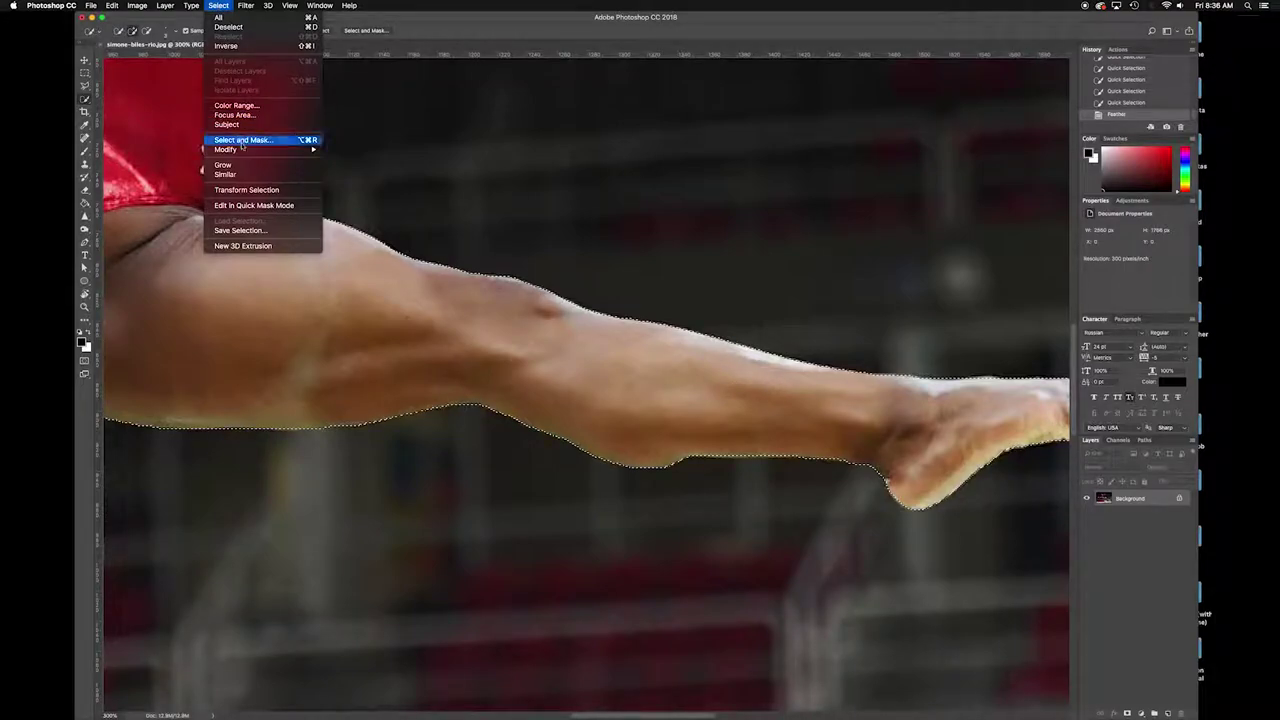
{"action": "mouse_move", "coordinate": [243, 149]}
{"action": "left_click", "coordinate": [353, 189]}
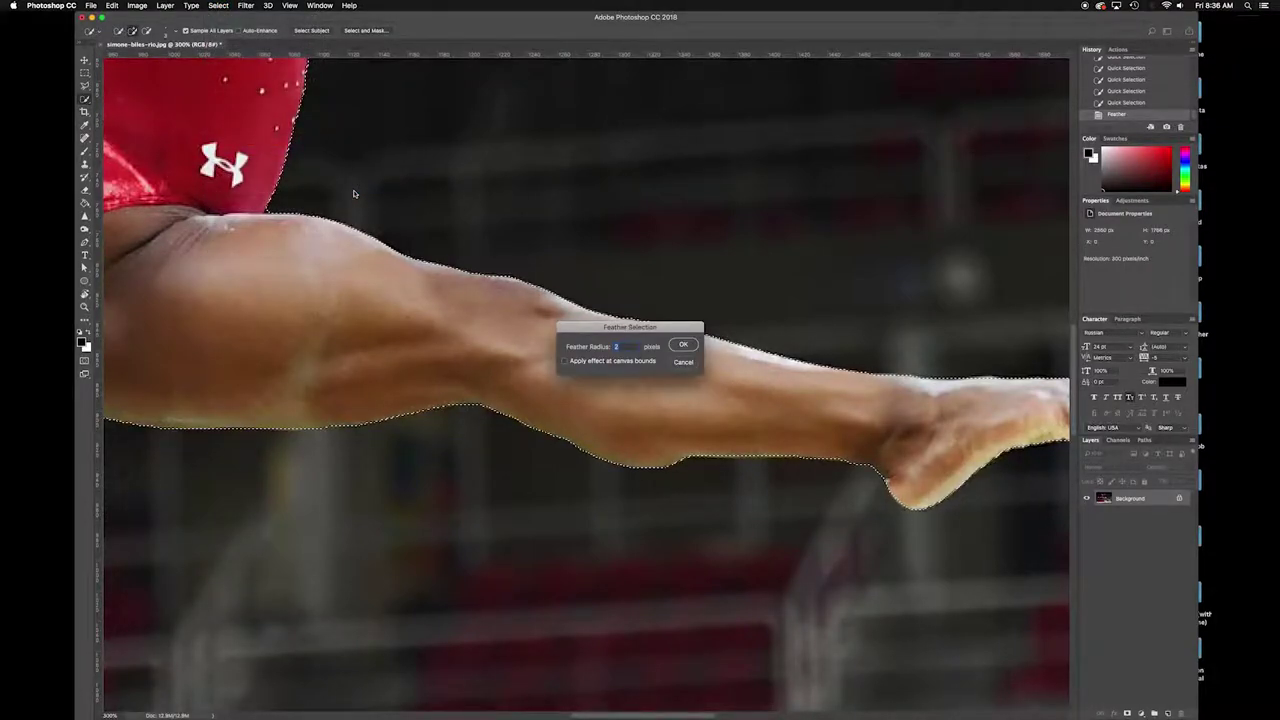
{"action": "key", "text": "Return"}
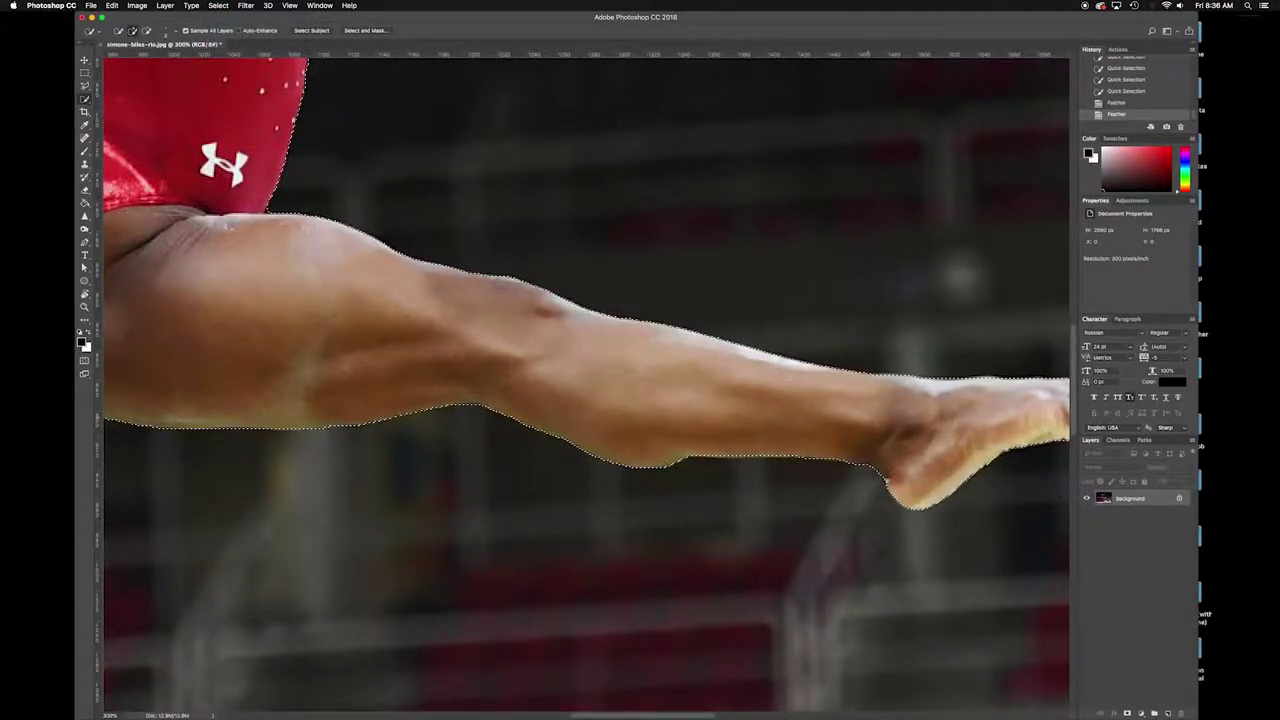
{"action": "key", "text": "super+c"}
{"action": "key", "text": "super+v"}
Step: Check the gymnast cutout by switching the Background and gymnast layers off and on
{"action": "left_click", "coordinate": [1087, 514]}
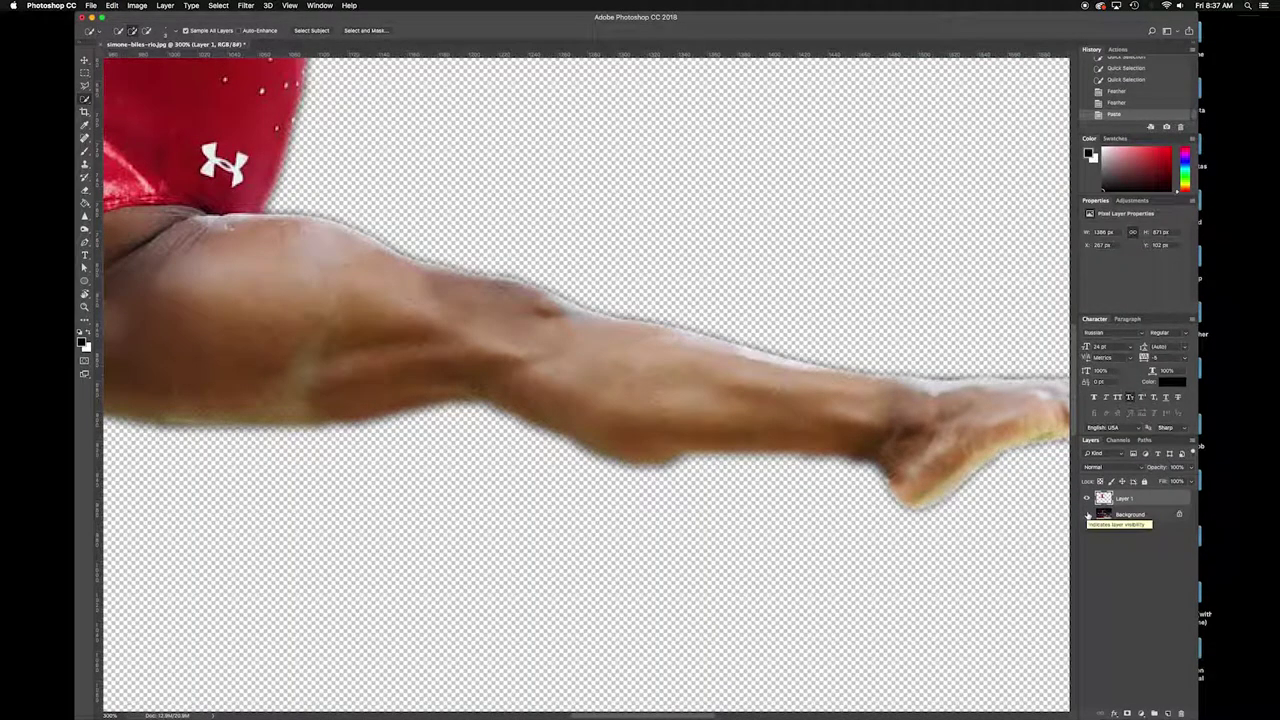
{"action": "left_click", "coordinate": [1088, 498]}
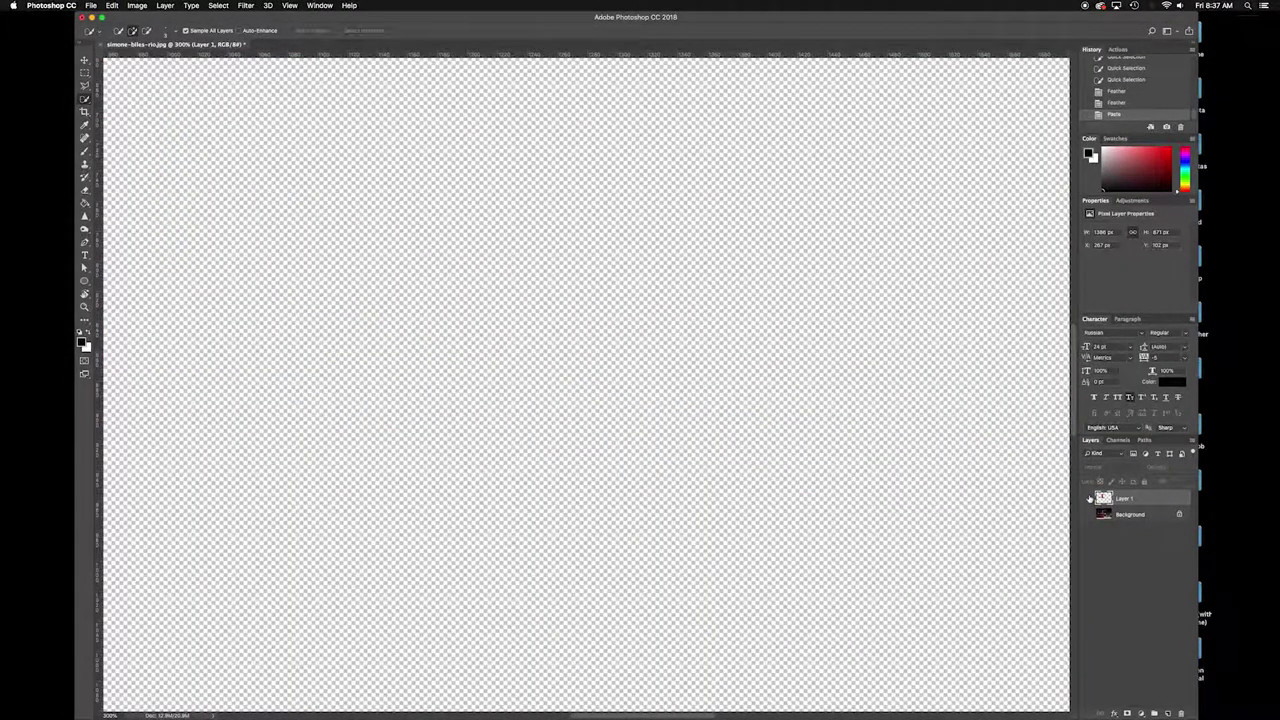
{"action": "left_click", "coordinate": [1088, 498]}
{"action": "left_click", "coordinate": [1087, 514]}
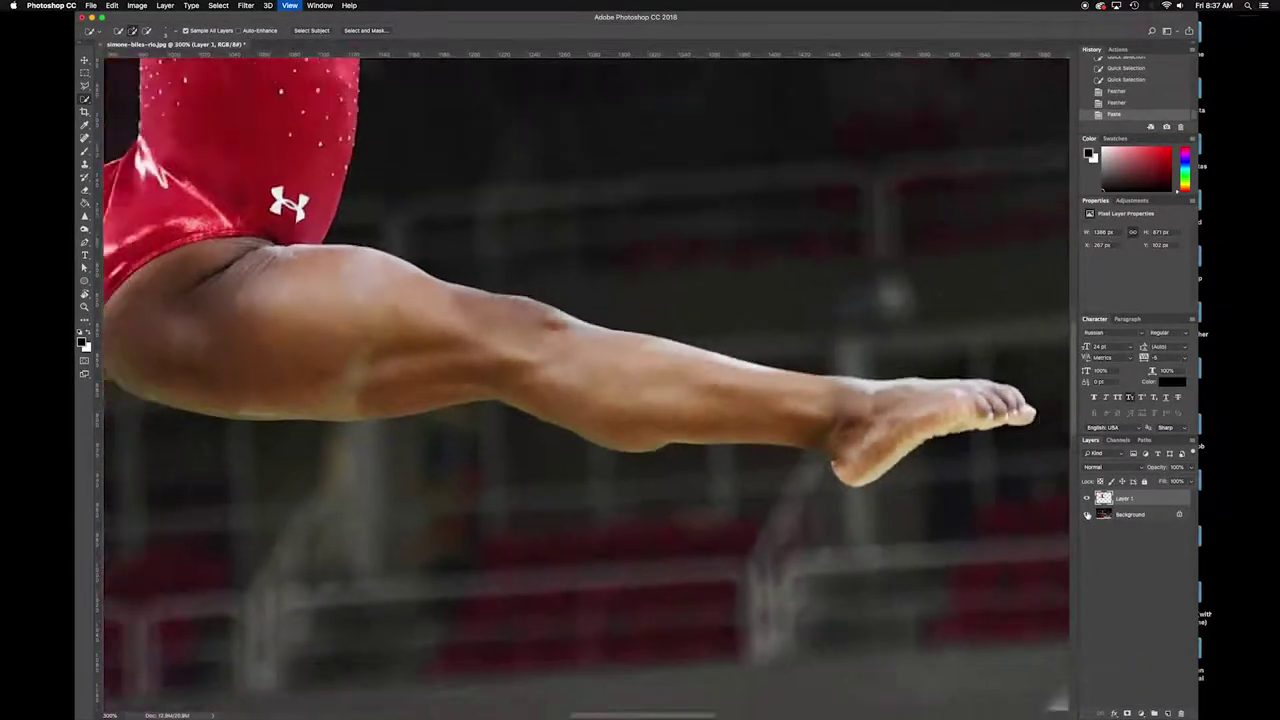
{"action": "key", "text": "super+minus"}
{"action": "key", "text": "super+minus"}
{"action": "key", "text": "super+minus"}
{"action": "key", "text": "super+plus"}
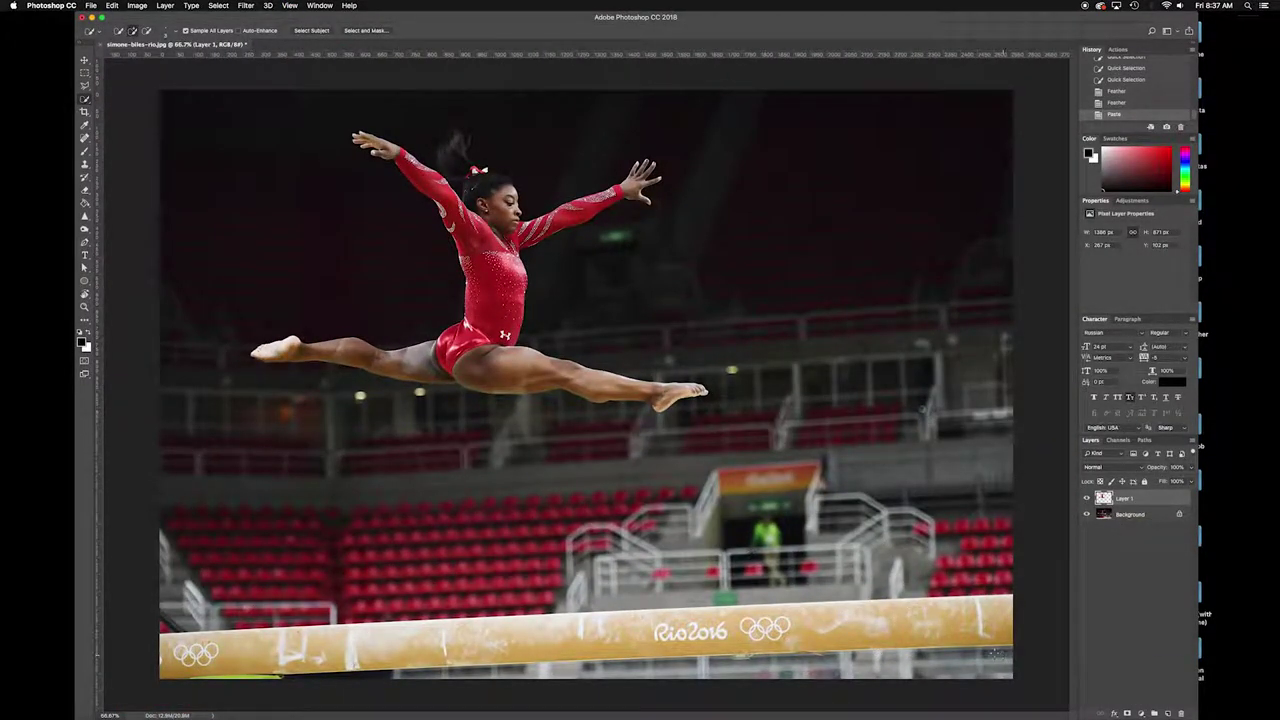
Step: Select the entire balance beam on the Background layer with the Quick Selection tool, subtracting the strip of background beneath it
{"action": "left_click", "coordinate": [1145, 516]}
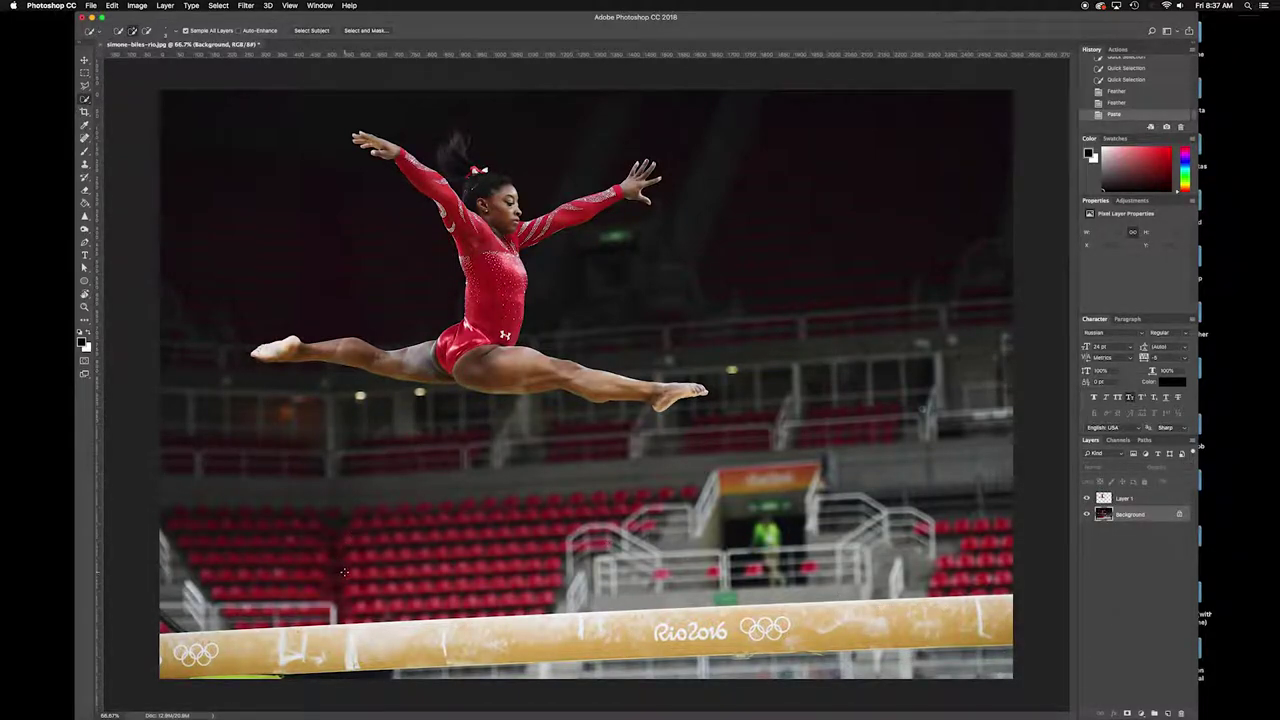
{"action": "key", "text": "s"}
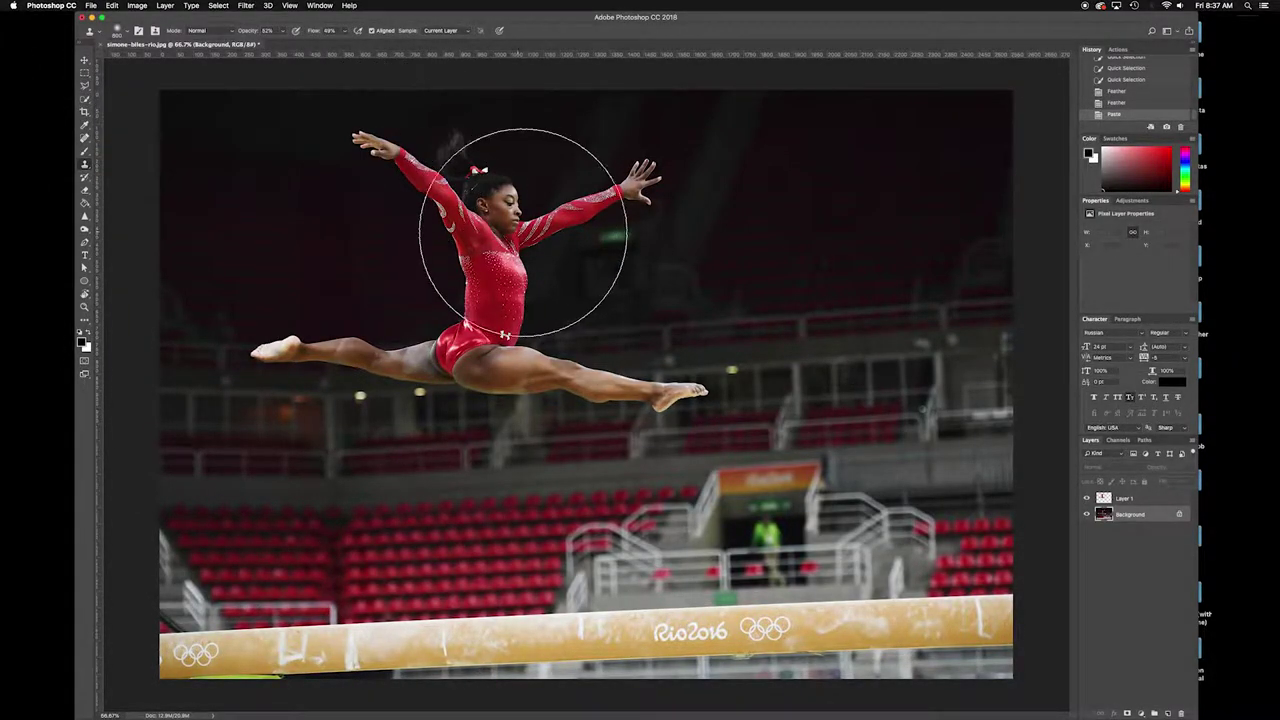
{"action": "key", "text": "w"}
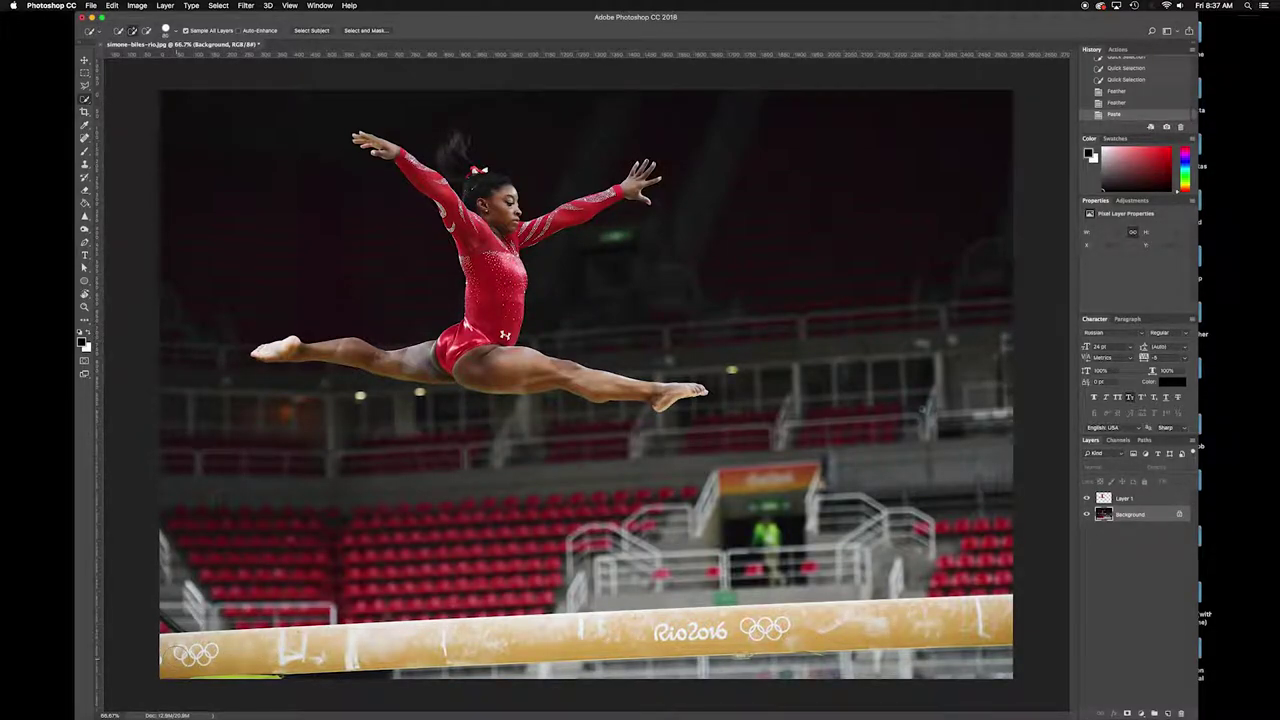
{"action": "mouse_move", "coordinate": [188, 655]}
{"action": "left_mouse_down"}
{"action": "mouse_move", "coordinate": [592, 650]}
{"action": "mouse_move", "coordinate": [754, 633]}
{"action": "mouse_move", "coordinate": [778, 646]}
{"action": "mouse_move", "coordinate": [960, 638]}
{"action": "mouse_move", "coordinate": [1005, 652]}
{"action": "left_mouse_up"}
{"action": "left_click", "coordinate": [990, 622]}
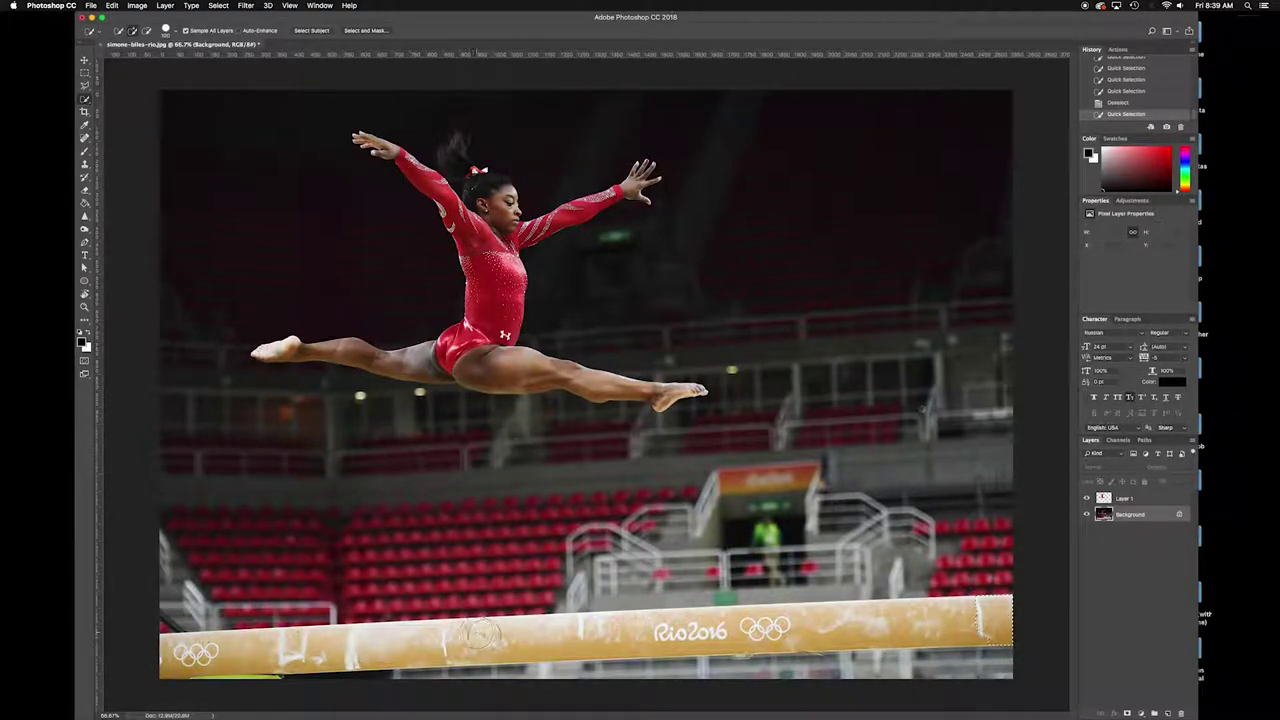
{"action": "left_click", "coordinate": [495, 640]}
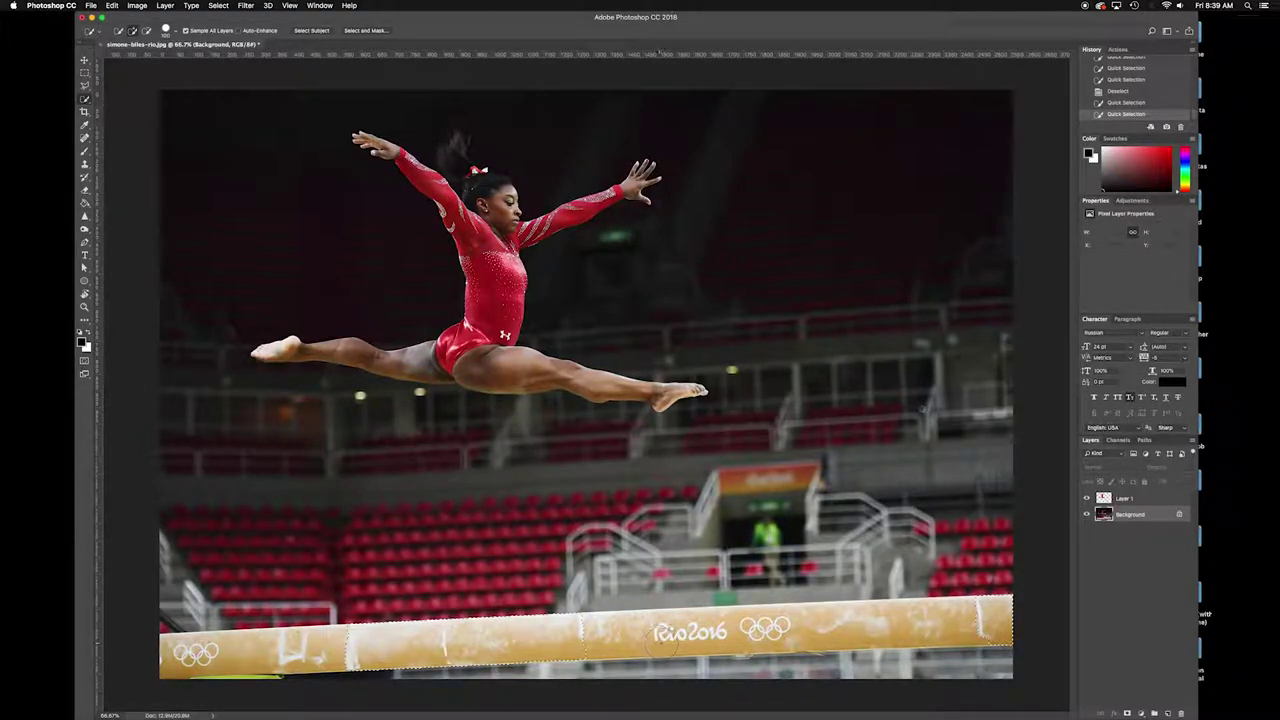
{"action": "left_click_drag", "start_coordinate": [592, 633], "coordinate": [702, 632]}
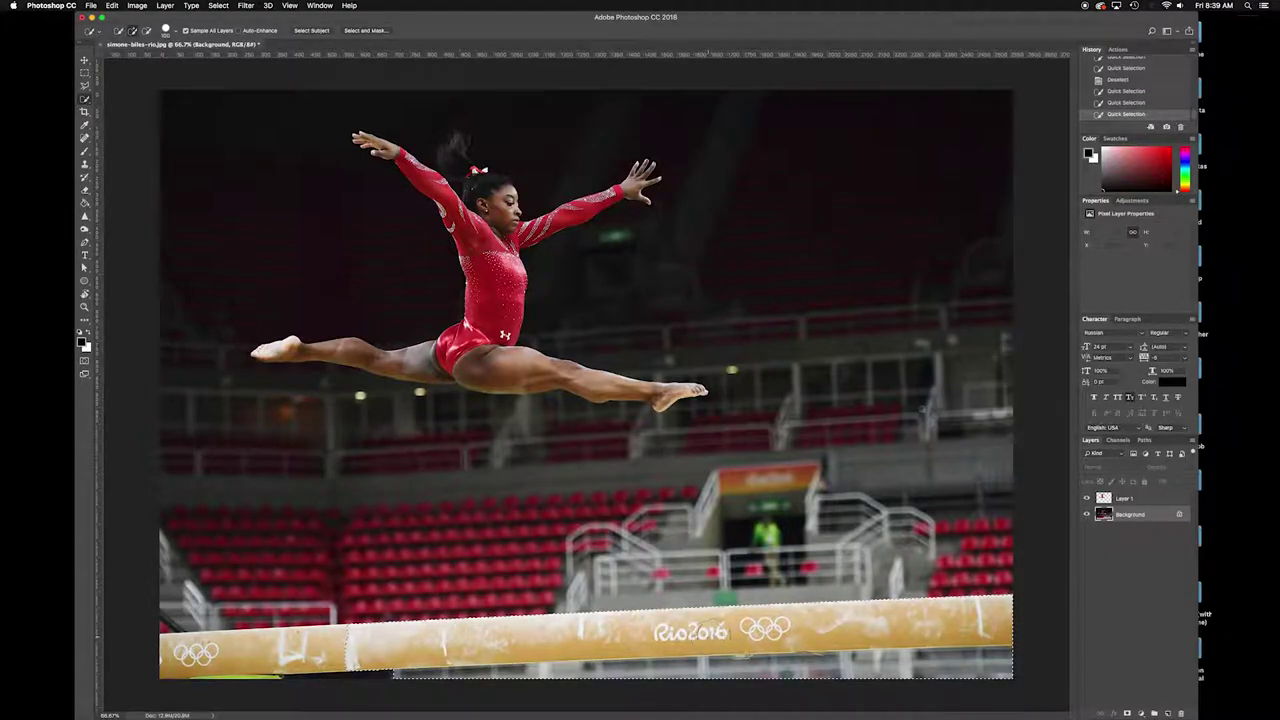
{"action": "left_click", "coordinate": [702, 665], "text": "alt"}
{"action": "left_click", "coordinate": [260, 652]}
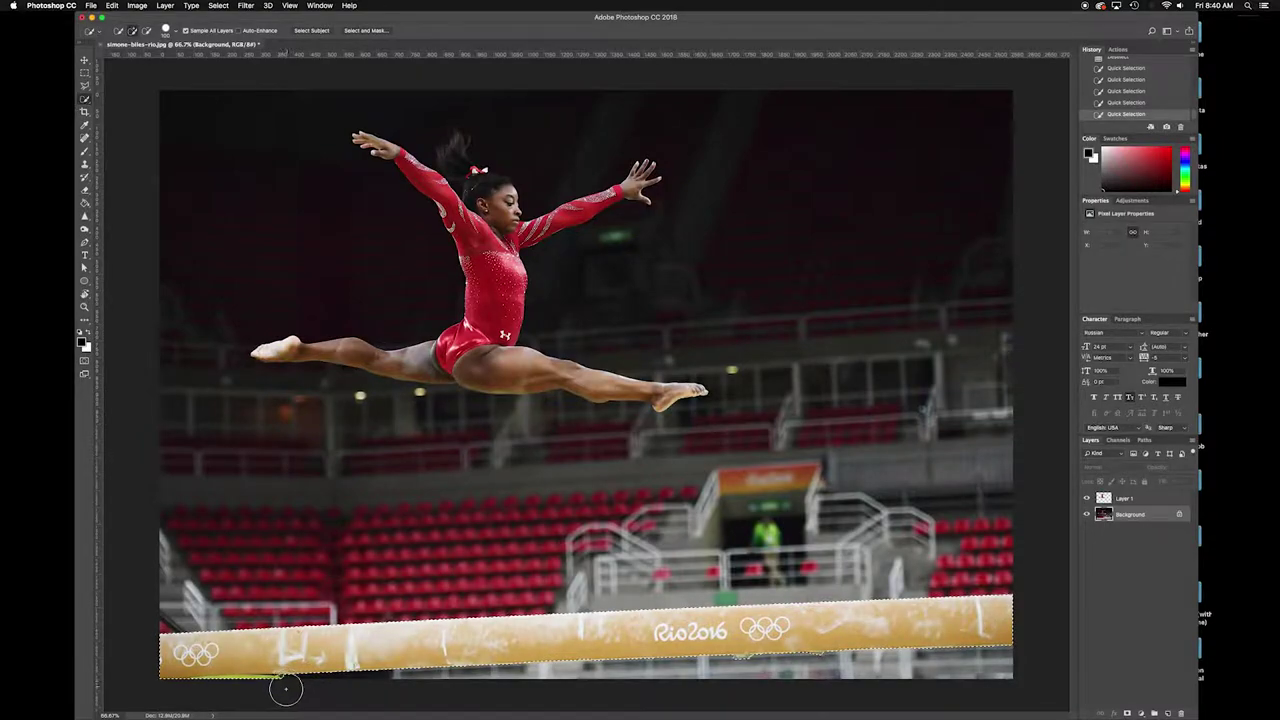
Step: Copy the selected balance beam onto a new layer
{"action": "key", "text": "super+equal"}
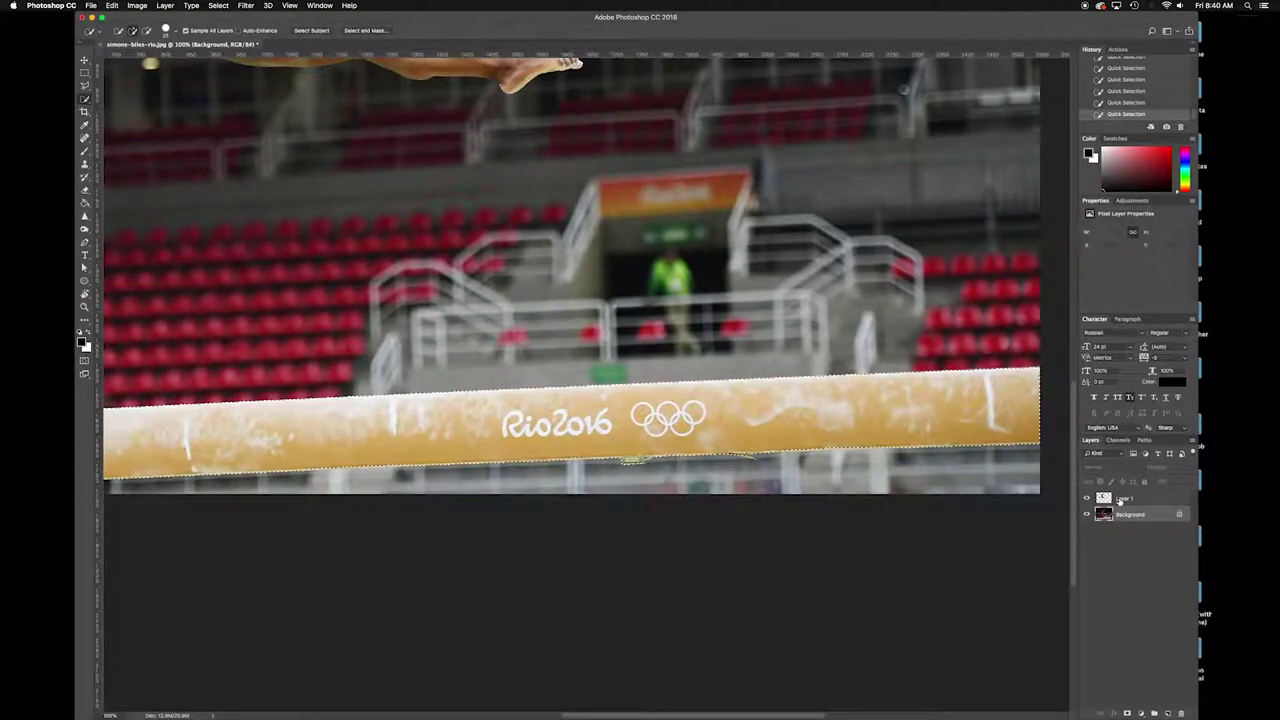
{"action": "key", "text": "super+c"}
{"action": "key", "text": "super+v"}
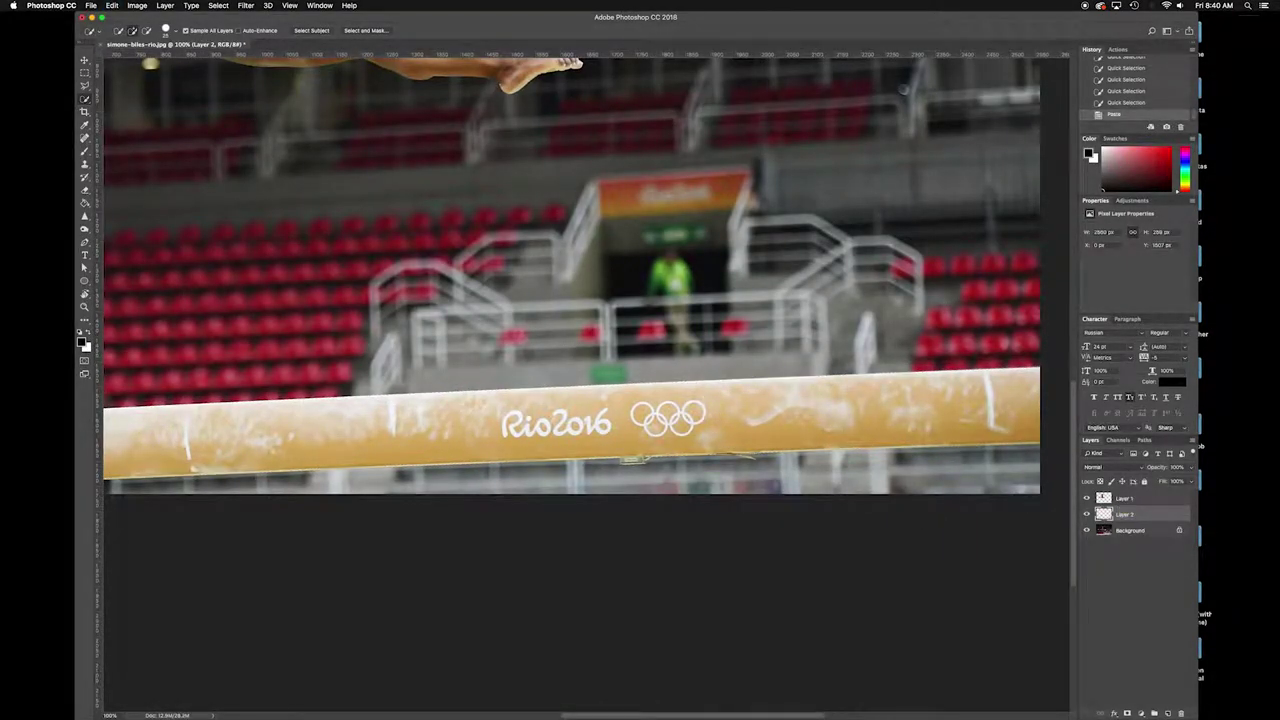
Step: Check the gymnast and beam cutouts by switching the Background and gymnast layers off and on
{"action": "key", "text": "super+minus"}
{"action": "key", "text": "super+minus"}
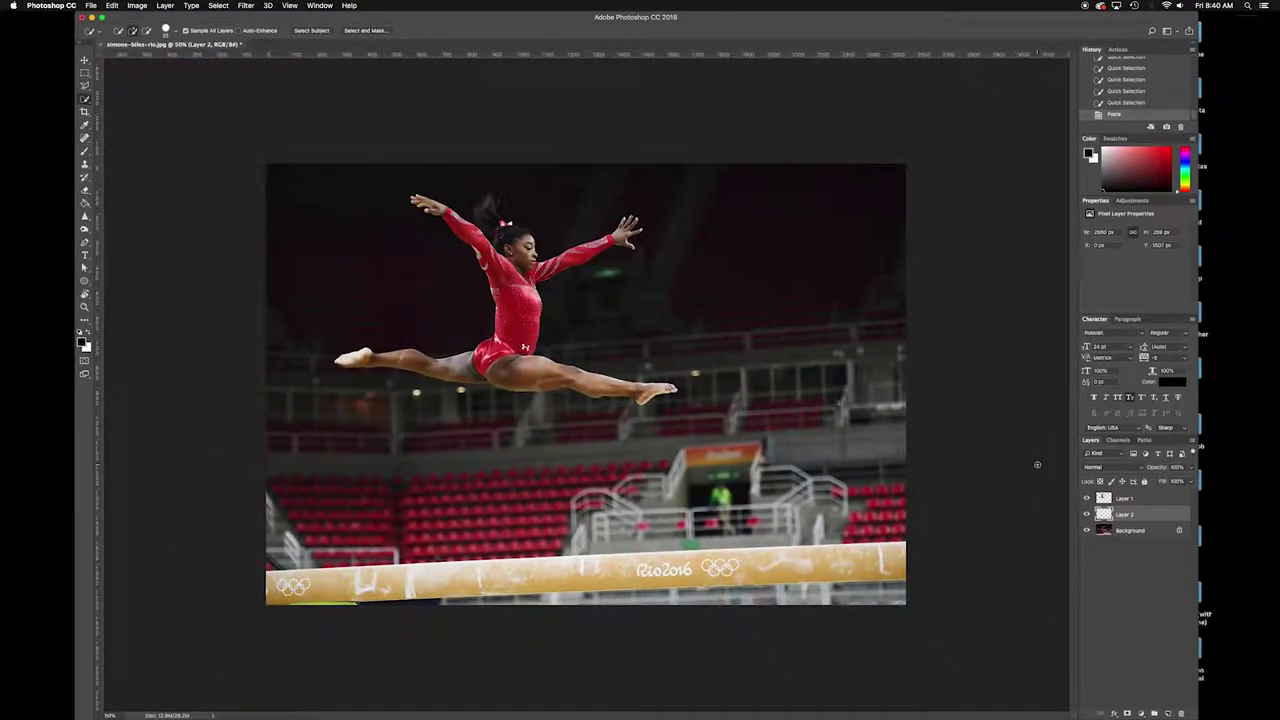
{"action": "left_click", "coordinate": [1087, 530]}
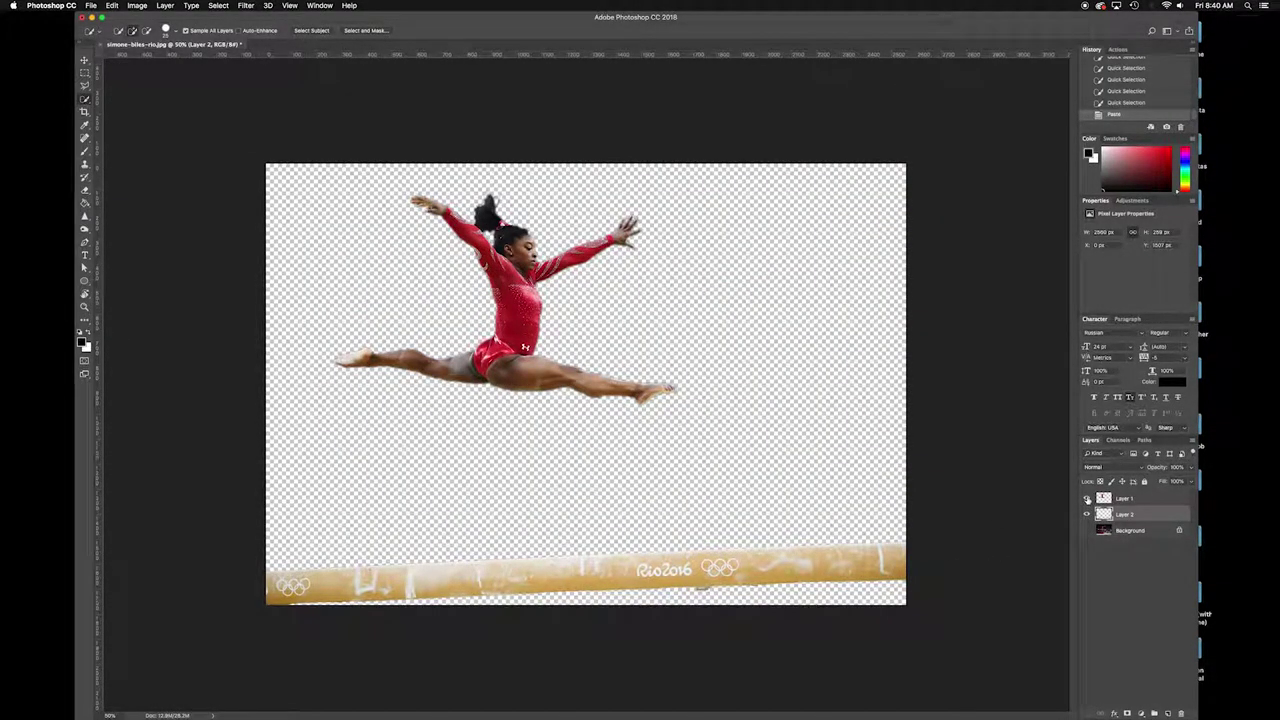
{"action": "left_click", "coordinate": [1087, 498]}
{"action": "left_click", "coordinate": [1087, 498]}
{"action": "left_click", "coordinate": [1087, 530]}
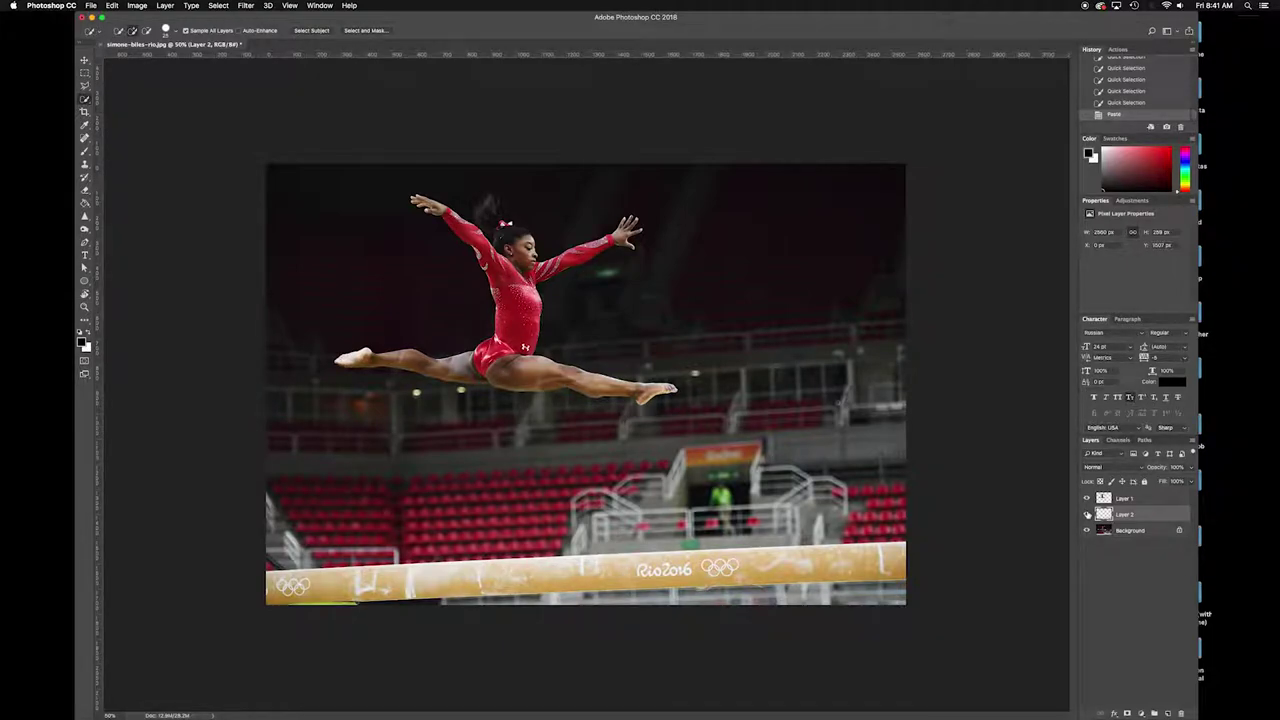
Step: Hide the gymnast and beam layers and make the Background layer active
{"action": "left_click", "coordinate": [1087, 514]}
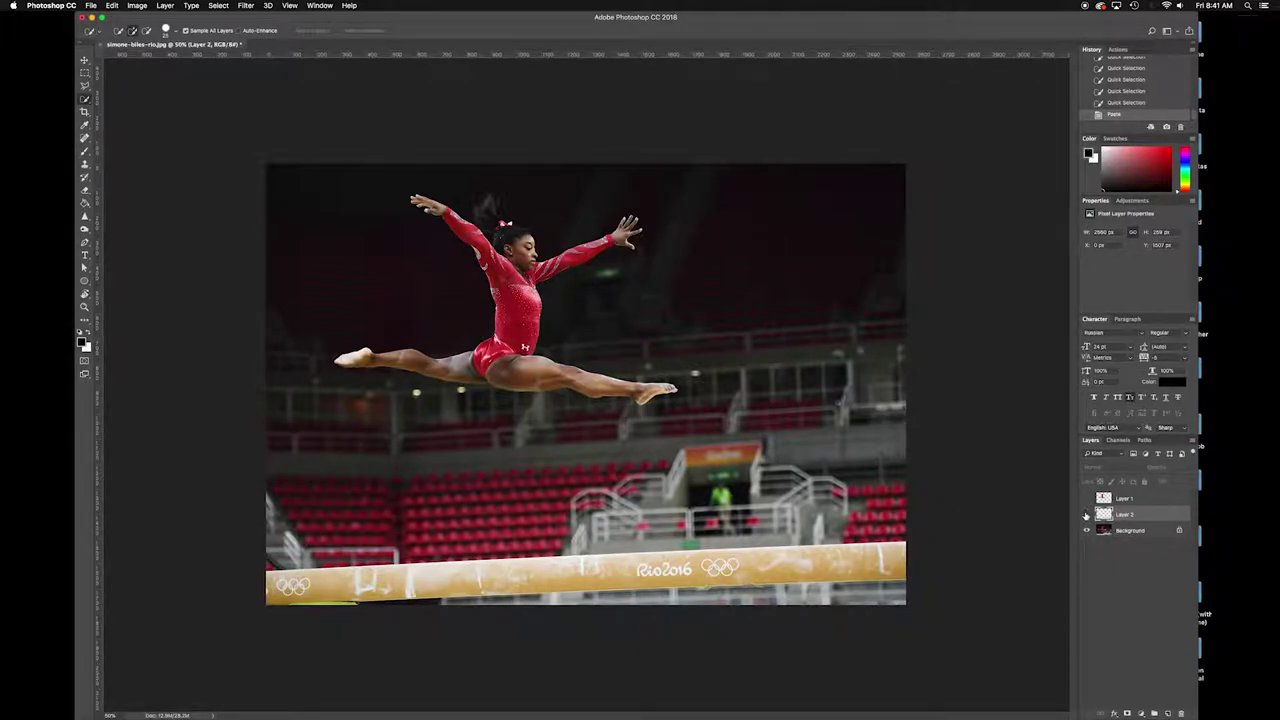
{"action": "left_click", "coordinate": [1144, 533]}
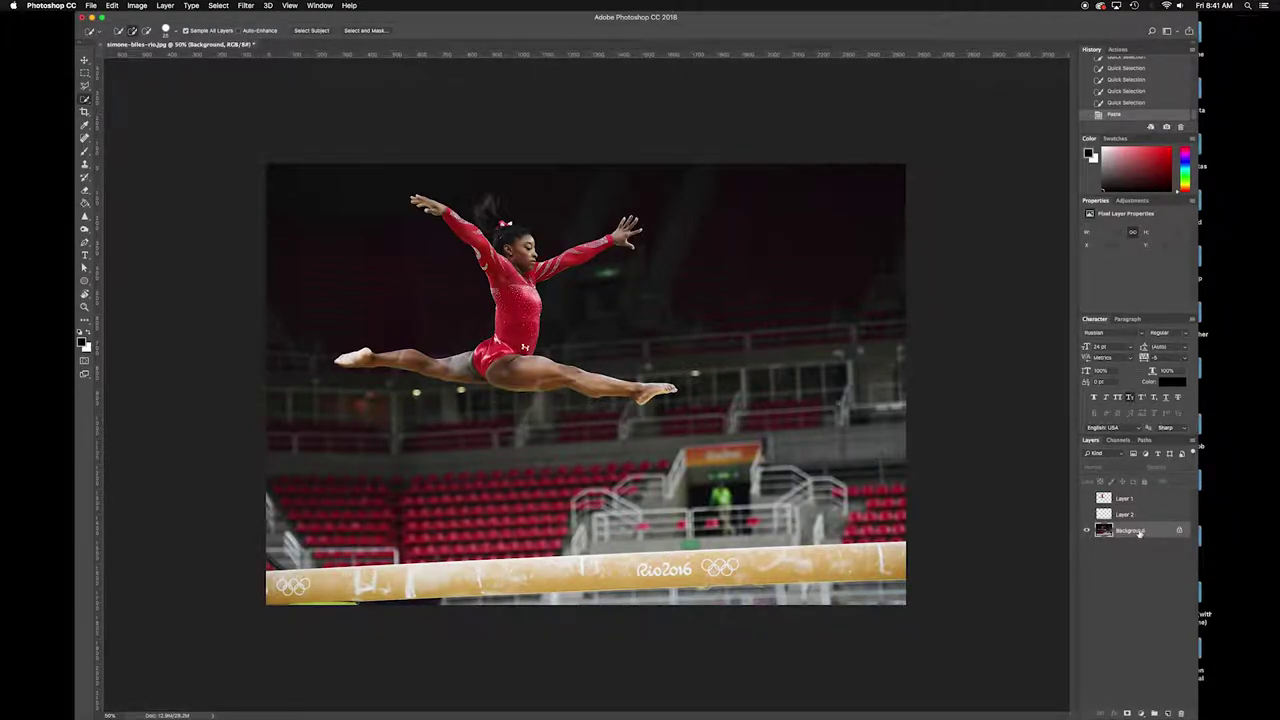
Step: Convert the locked Background layer into a regular layer, keeping the default settings
{"action": "double_click", "coordinate": [1140, 532]}
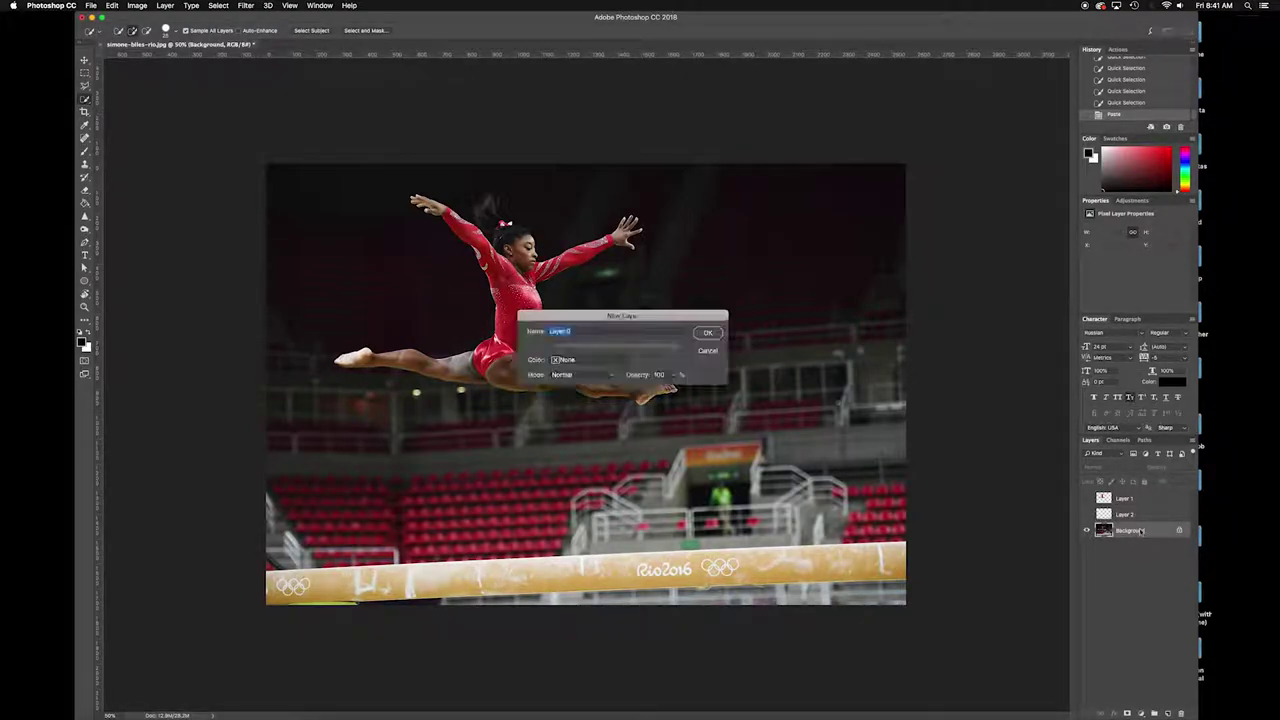
{"action": "left_click", "coordinate": [707, 334]}
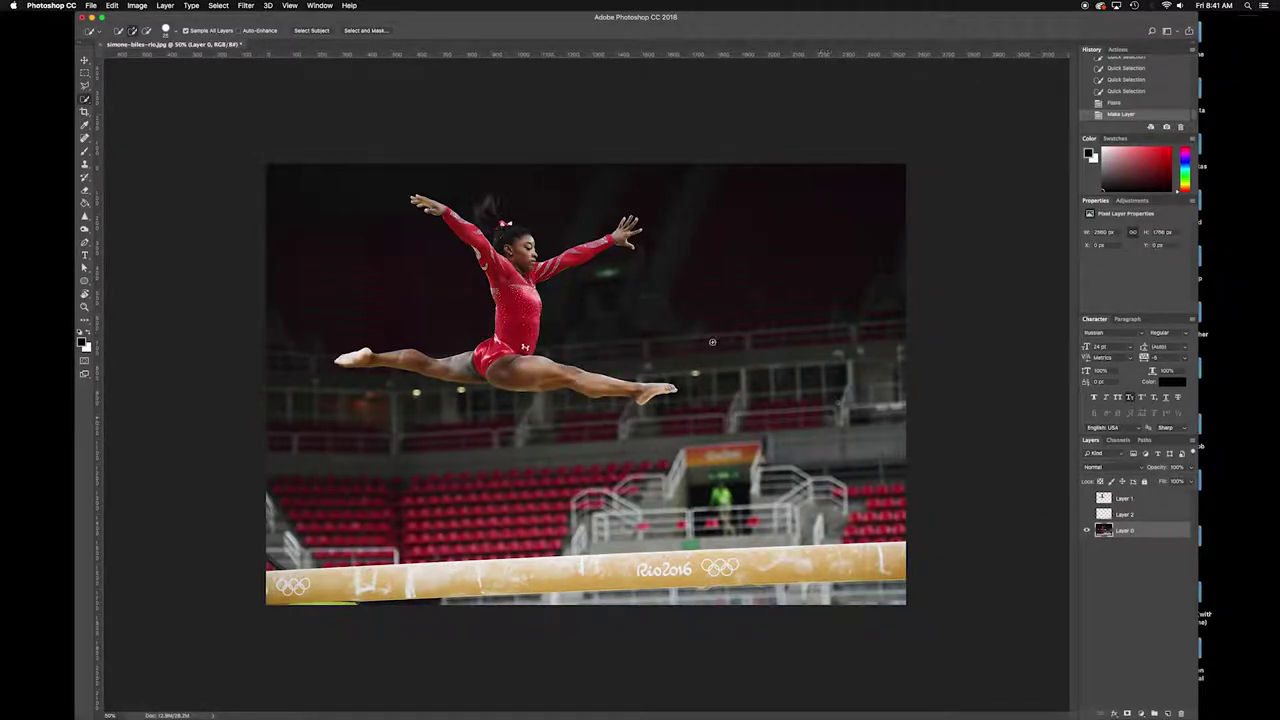
Step: Set up the Clone Stamp tool with a smaller brush at 100% opacity and 100% flow
{"action": "key", "text": "super+1"}
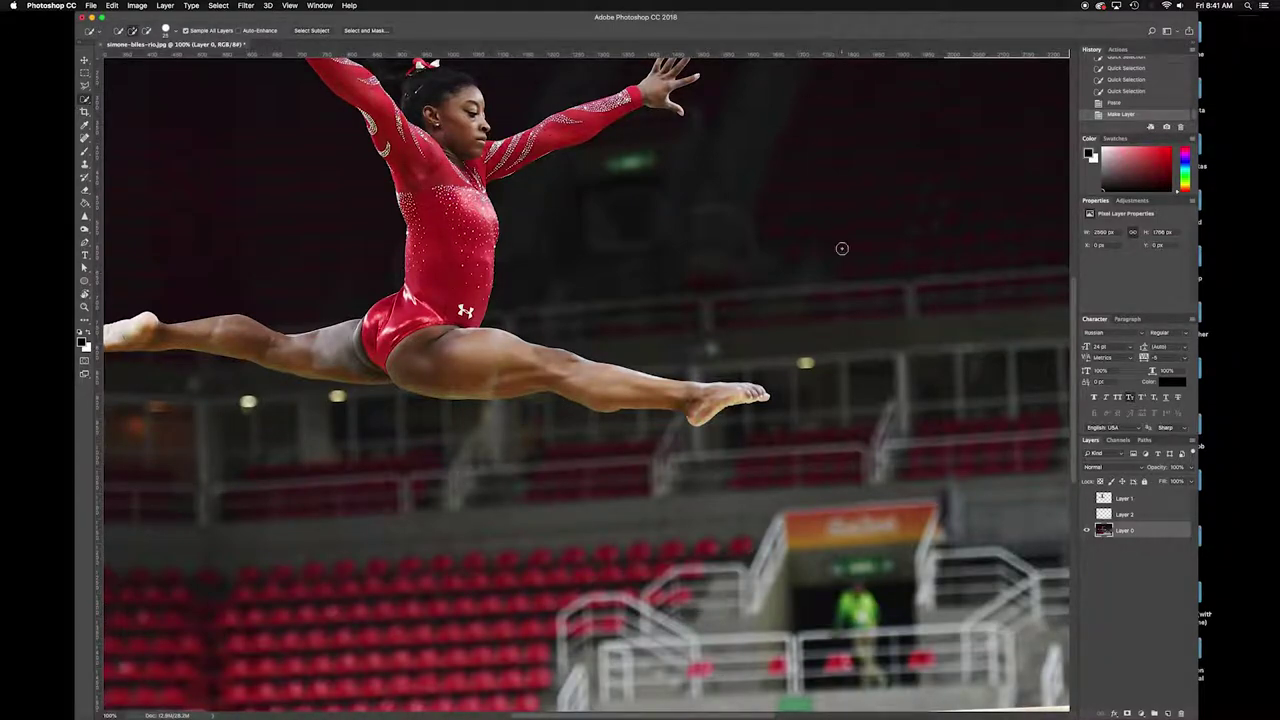
{"action": "left_click_drag", "start_coordinate": [1072, 366], "coordinate": [1084, 312]}
{"action": "key", "text": "s"}
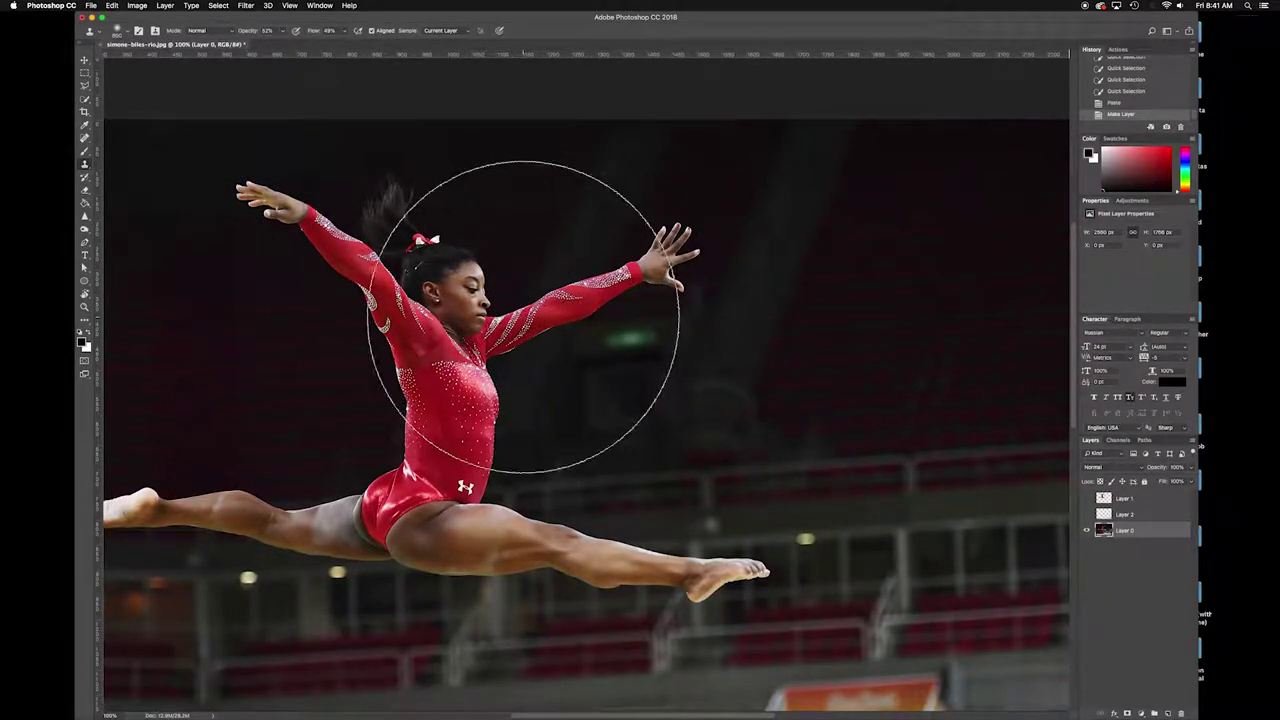
{"action": "key", "text": "bracketleft"}
{"action": "key", "text": "bracketleft"}
{"action": "key", "text": "bracketleft"}
{"action": "key", "text": "bracketleft"}
{"action": "key", "text": "bracketleft"}
{"action": "key", "text": "bracketleft"}
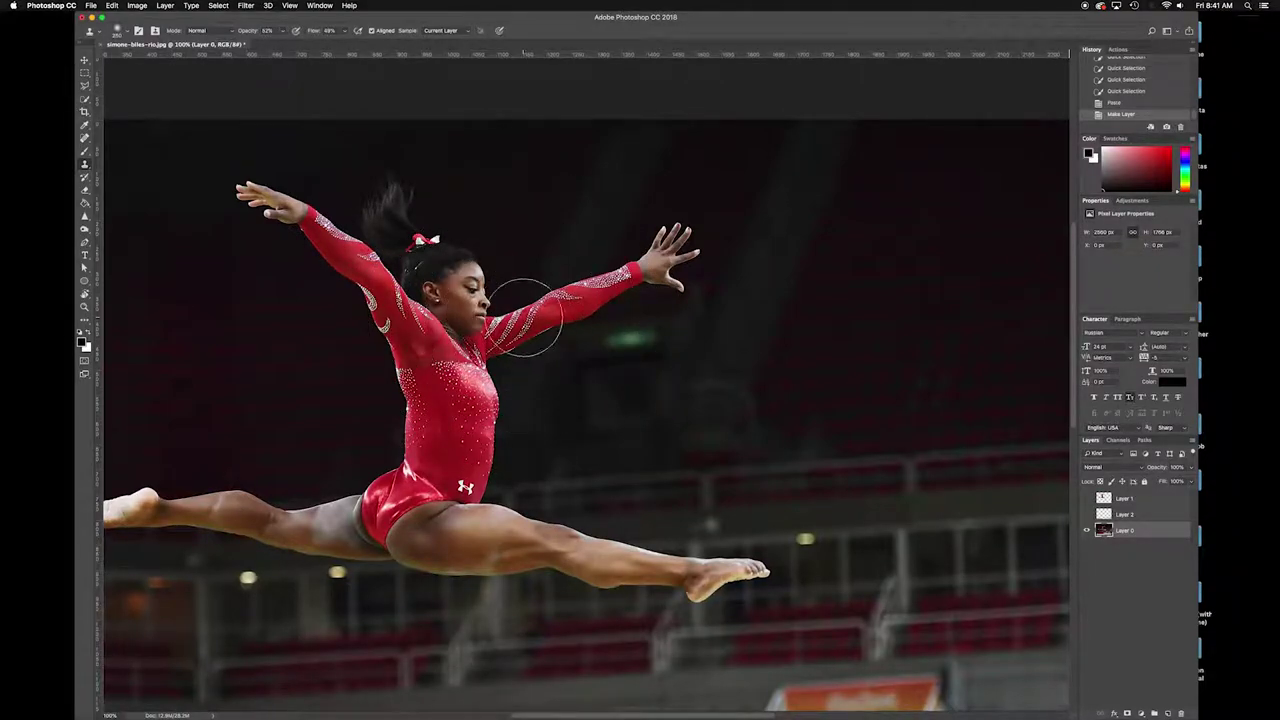
{"action": "key", "text": "bracketright"}
{"action": "key", "text": "bracketright"}
{"action": "key", "text": "bracketright"}
{"action": "key", "text": "bracketright"}
{"action": "key", "text": "bracketright"}
{"action": "key", "text": "bracketright"}
{"action": "key", "text": "bracketleft"}
{"action": "left_click", "coordinate": [156, 62]}
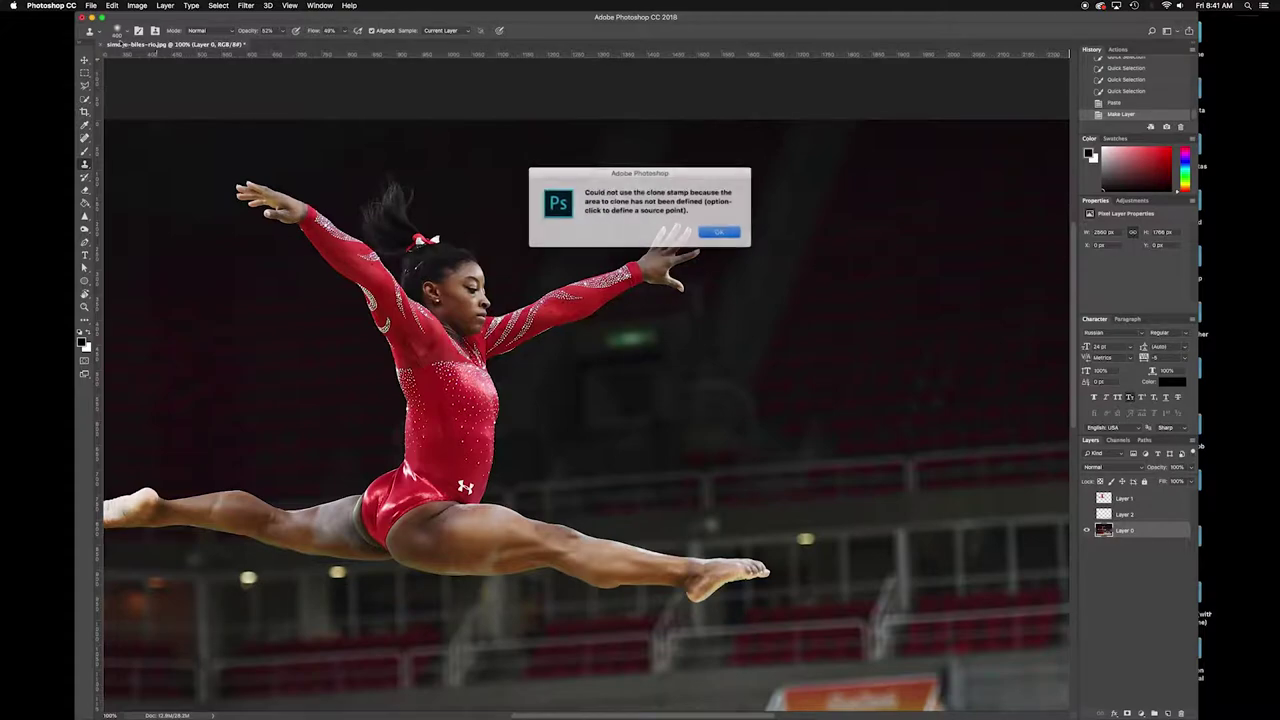
{"action": "left_click", "coordinate": [715, 231]}
{"action": "left_click", "coordinate": [127, 32]}
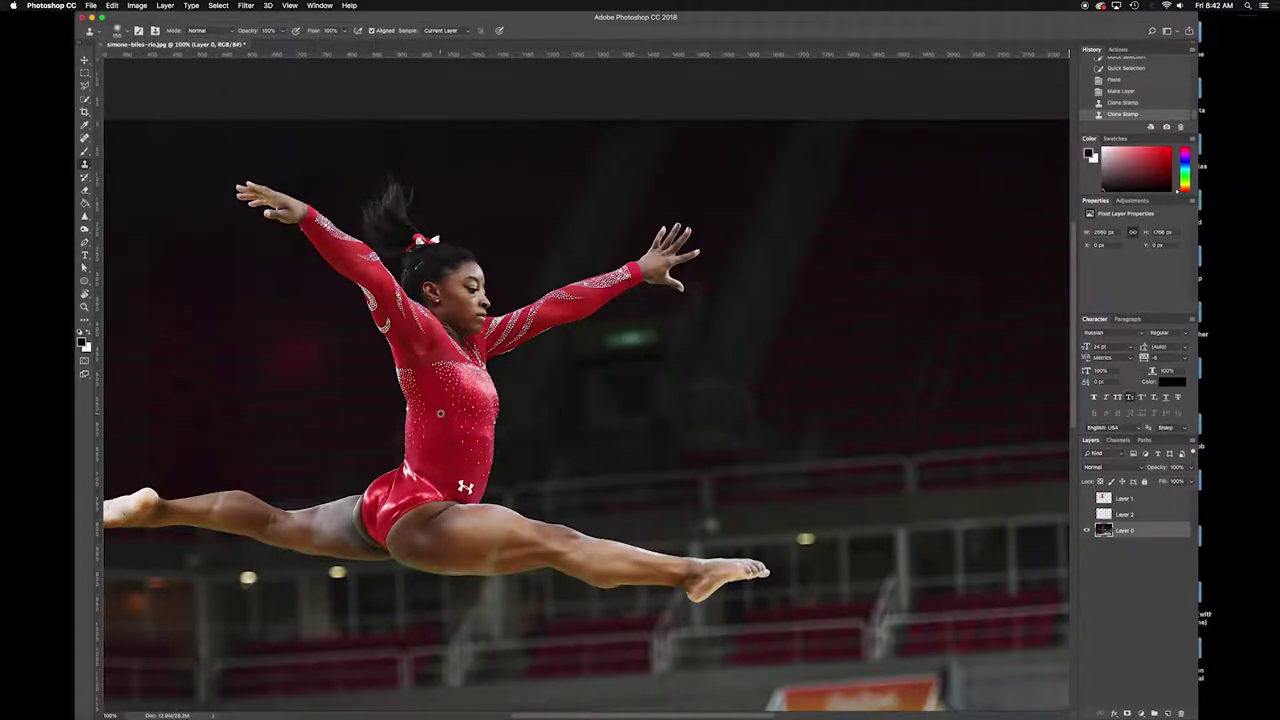
Step: Test cloning the red leotard onto the dark background beside the gymnast with a soft brush and with 100% hardness
{"action": "left_click", "coordinate": [289, 357]}
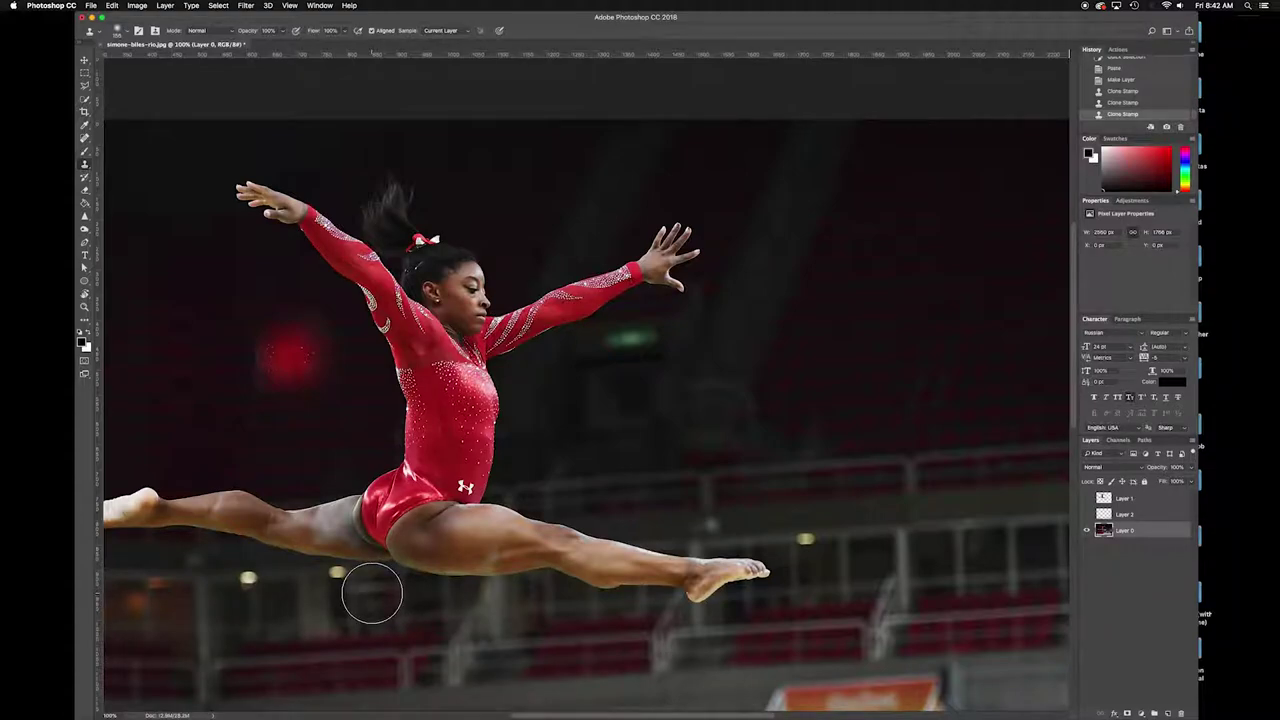
{"action": "key", "text": "super+z"}
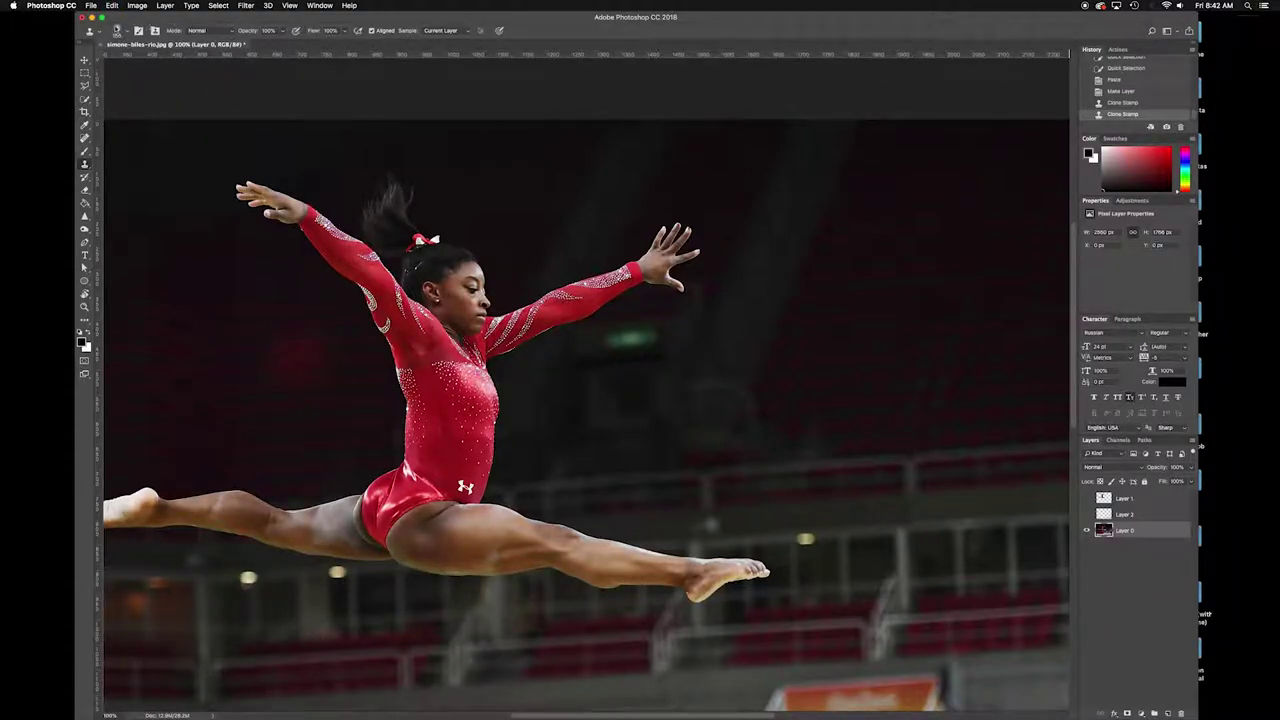
{"action": "left_click", "coordinate": [120, 31]}
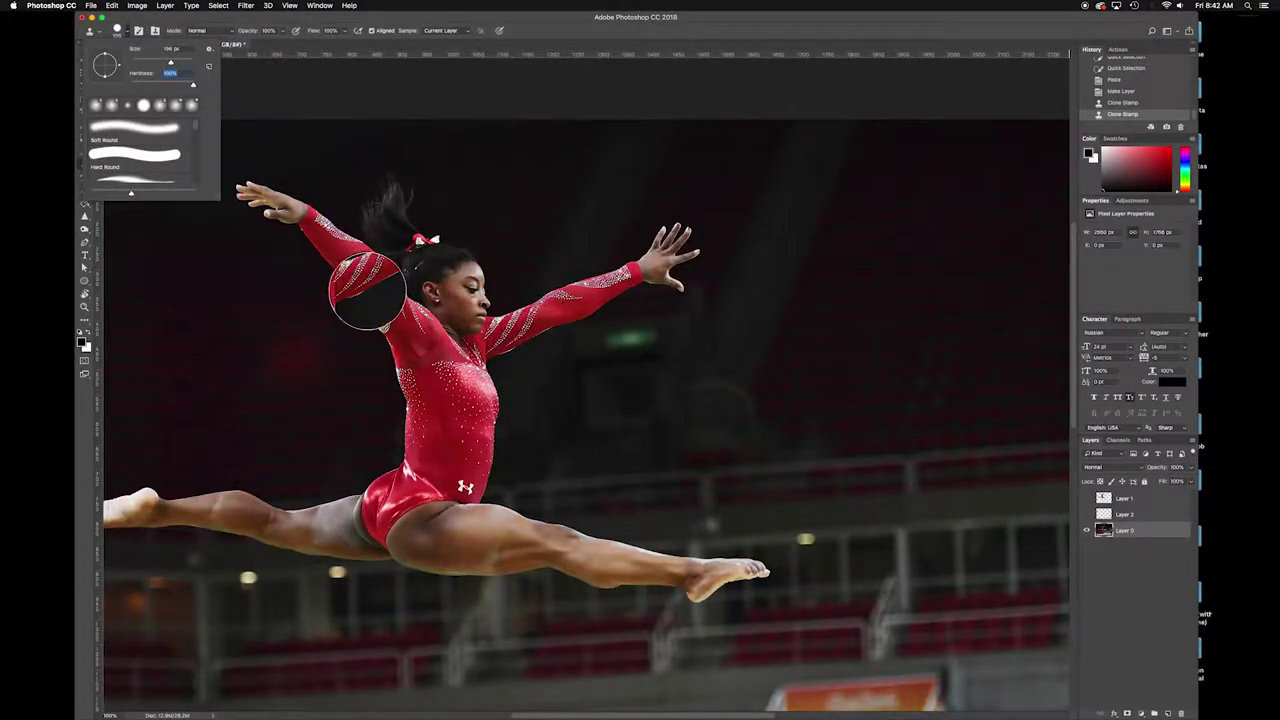
{"action": "left_click", "coordinate": [448, 427], "text": "alt"}
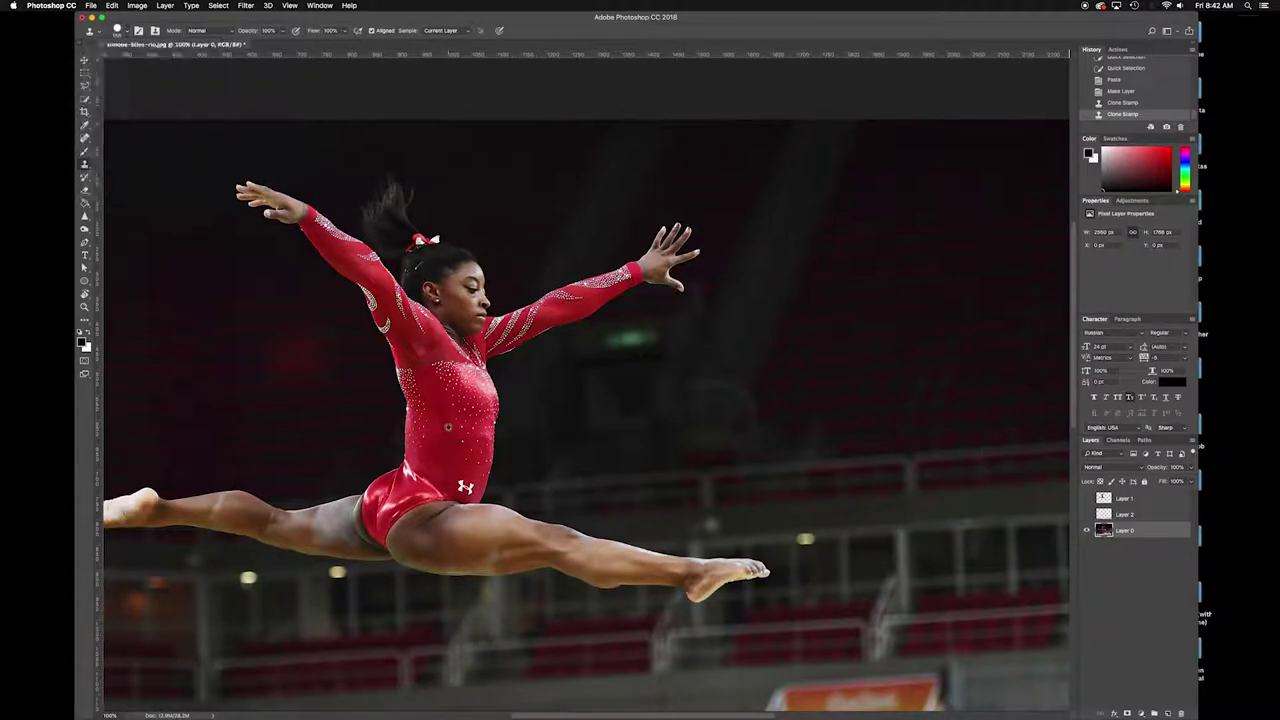
{"action": "left_click", "coordinate": [270, 359]}
Step: Set the clone brush hardness to 0% and undo the test stamps beside the gymnast
{"action": "left_click", "coordinate": [120, 31]}
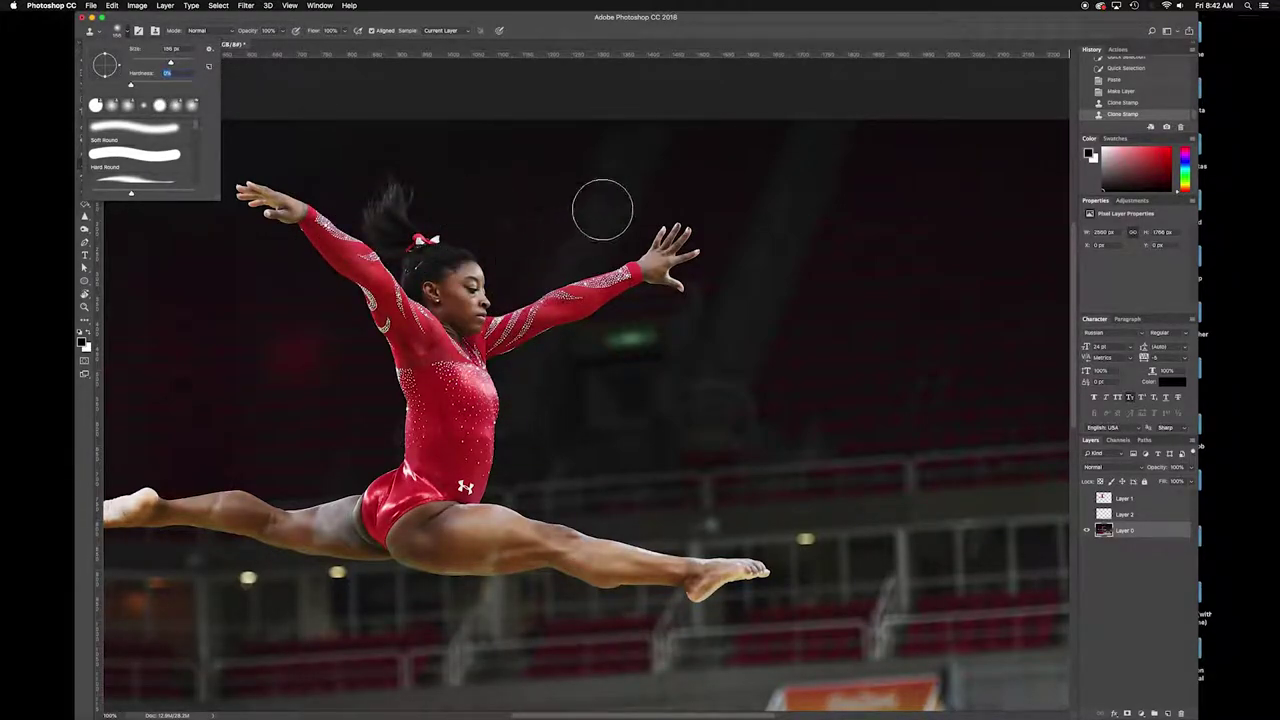
{"action": "key", "text": "super+z"}
{"action": "key", "text": "super+z"}
{"action": "key", "text": "alt+super+z"}
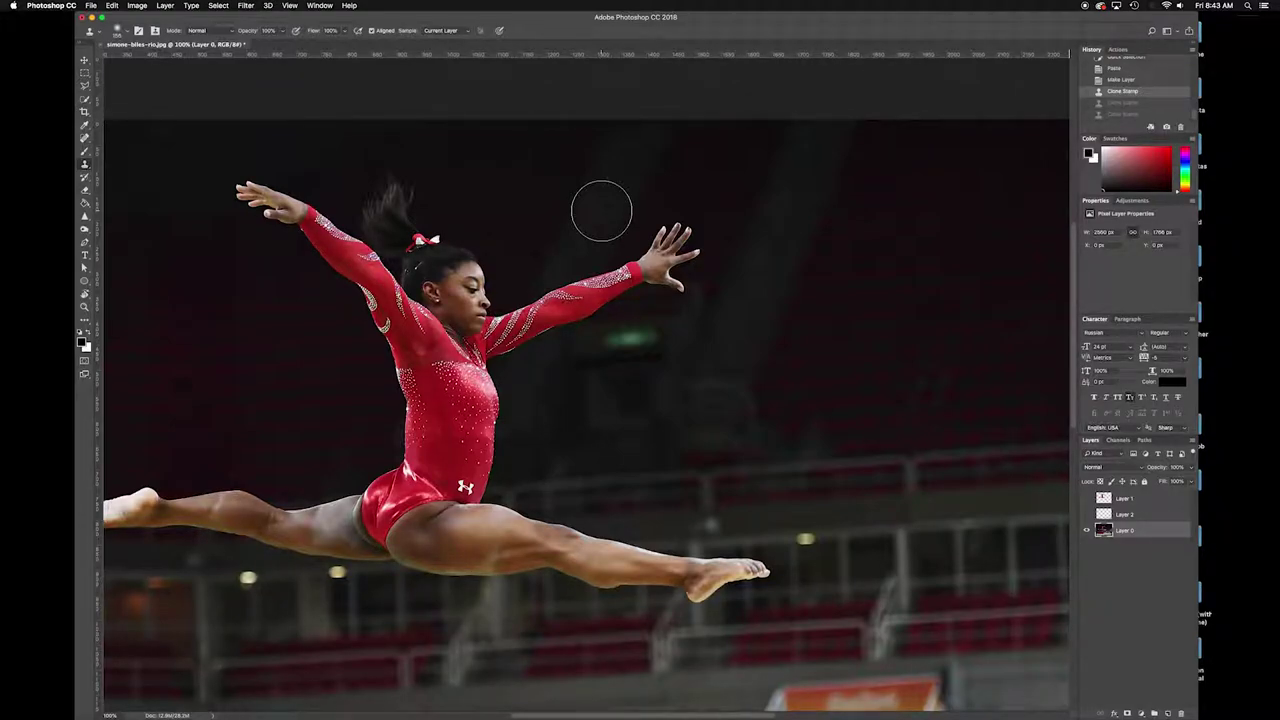
Step: Clone the surrounding arena railings, windows and stands over the gymnast's legs and both feet
{"action": "mouse_move", "coordinate": [601, 629]}
{"action": "left_mouse_down"}
{"action": "mouse_move", "coordinate": [604, 562]}
{"action": "mouse_move", "coordinate": [669, 425]}
{"action": "mouse_move", "coordinate": [775, 468]}
{"action": "mouse_move", "coordinate": [840, 537]}
{"action": "mouse_move", "coordinate": [826, 526]}
{"action": "left_mouse_up"}
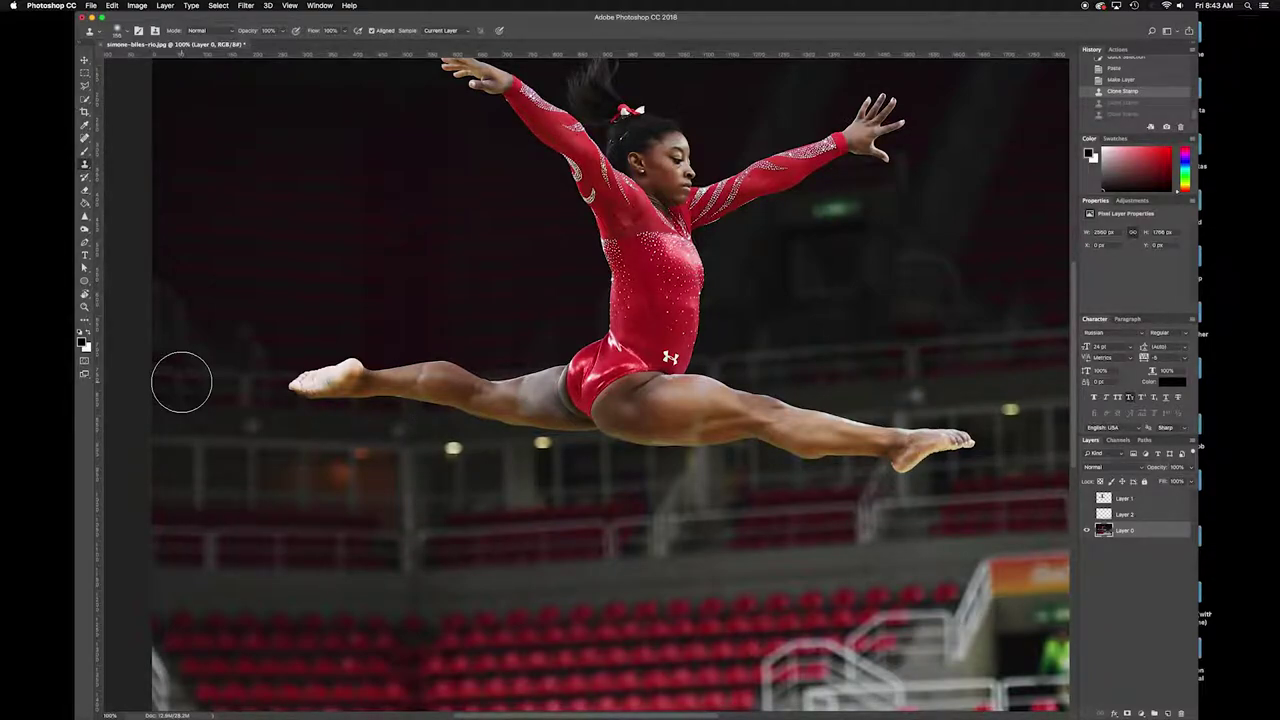
{"action": "left_click_drag", "start_coordinate": [180, 383], "coordinate": [297, 388]}
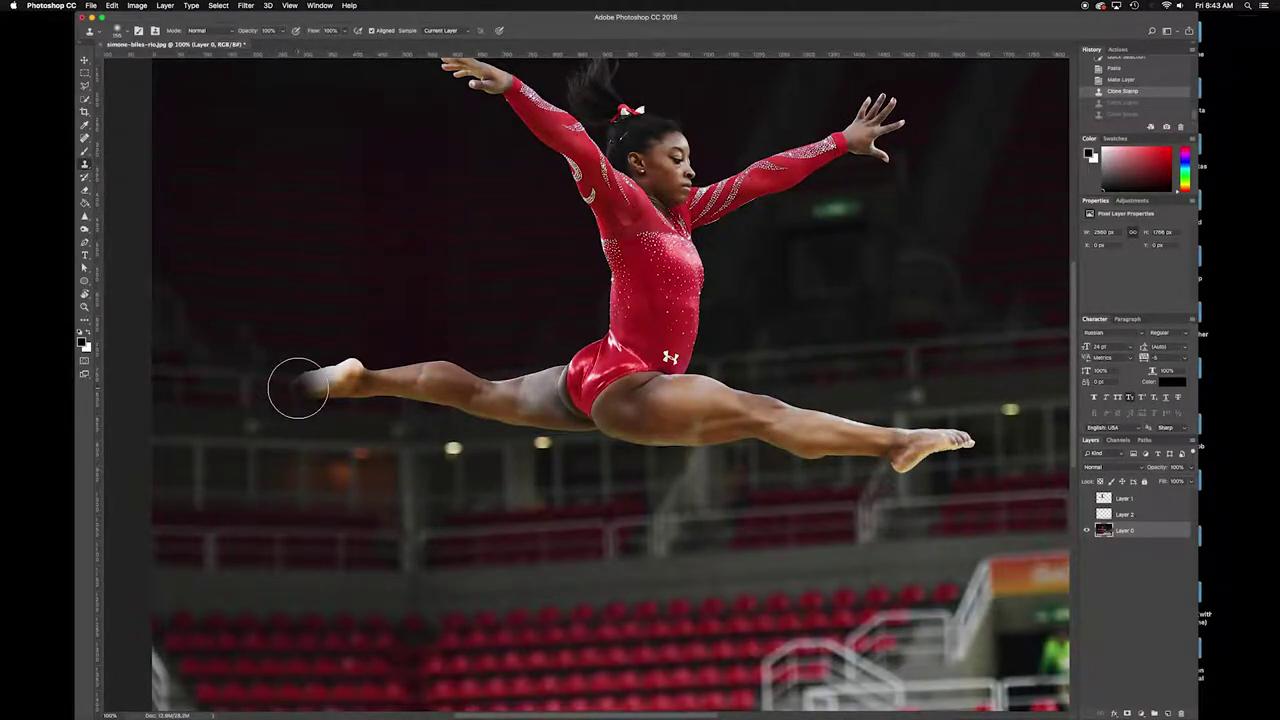
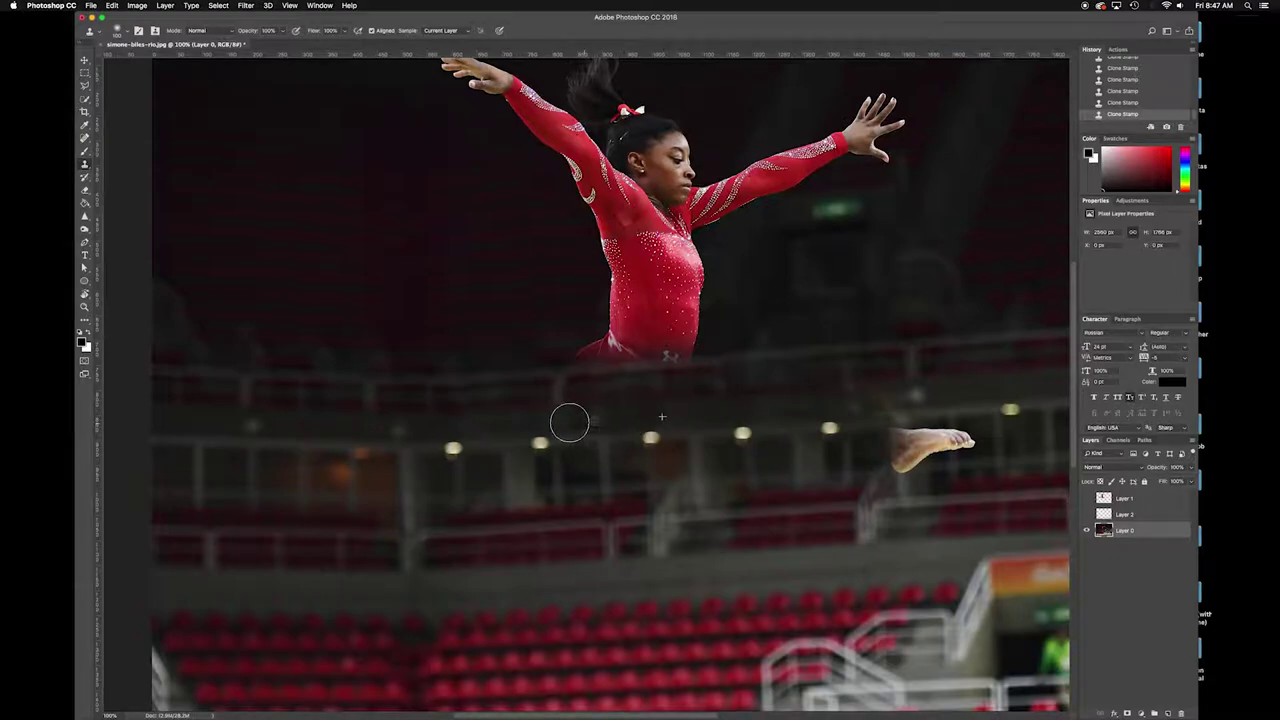
{"action": "left_click", "coordinate": [576, 357]}
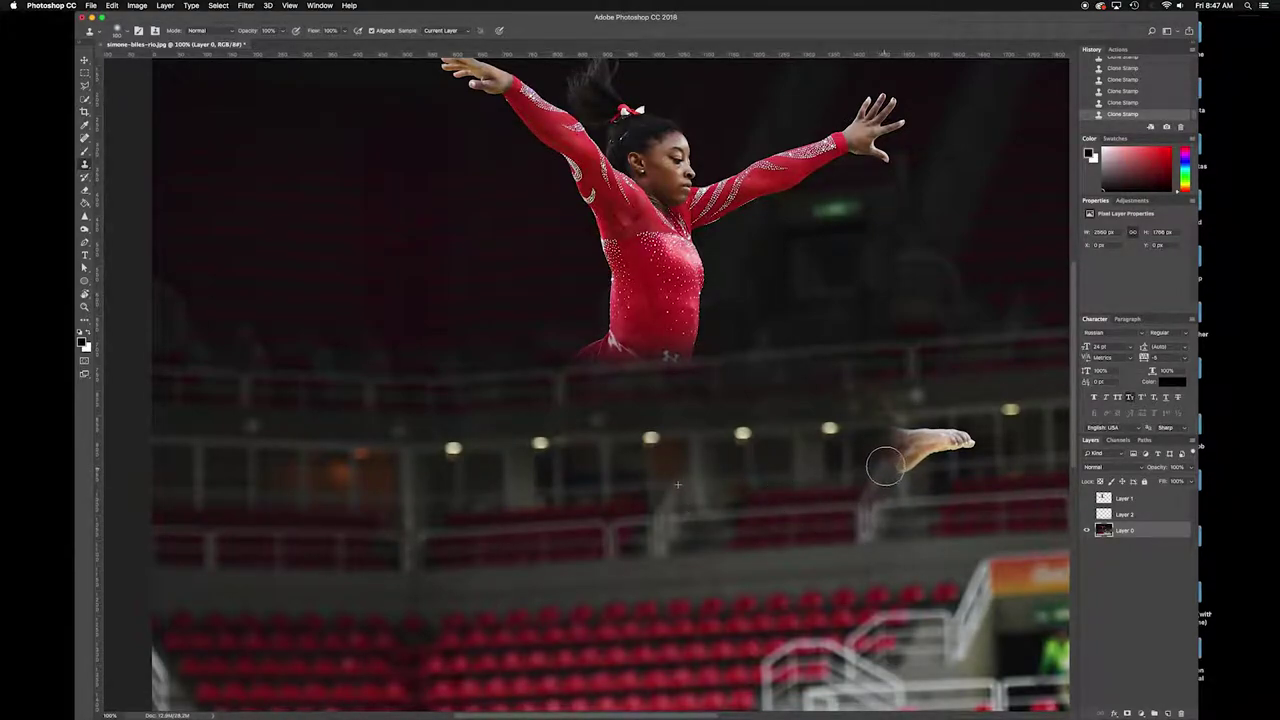
{"action": "mouse_move", "coordinate": [885, 465]}
{"action": "left_mouse_down"}
{"action": "mouse_move", "coordinate": [930, 438]}
{"action": "mouse_move", "coordinate": [967, 445]}
{"action": "mouse_move", "coordinate": [974, 469]}
{"action": "mouse_move", "coordinate": [903, 429]}
{"action": "mouse_move", "coordinate": [903, 457]}
{"action": "left_mouse_up"}
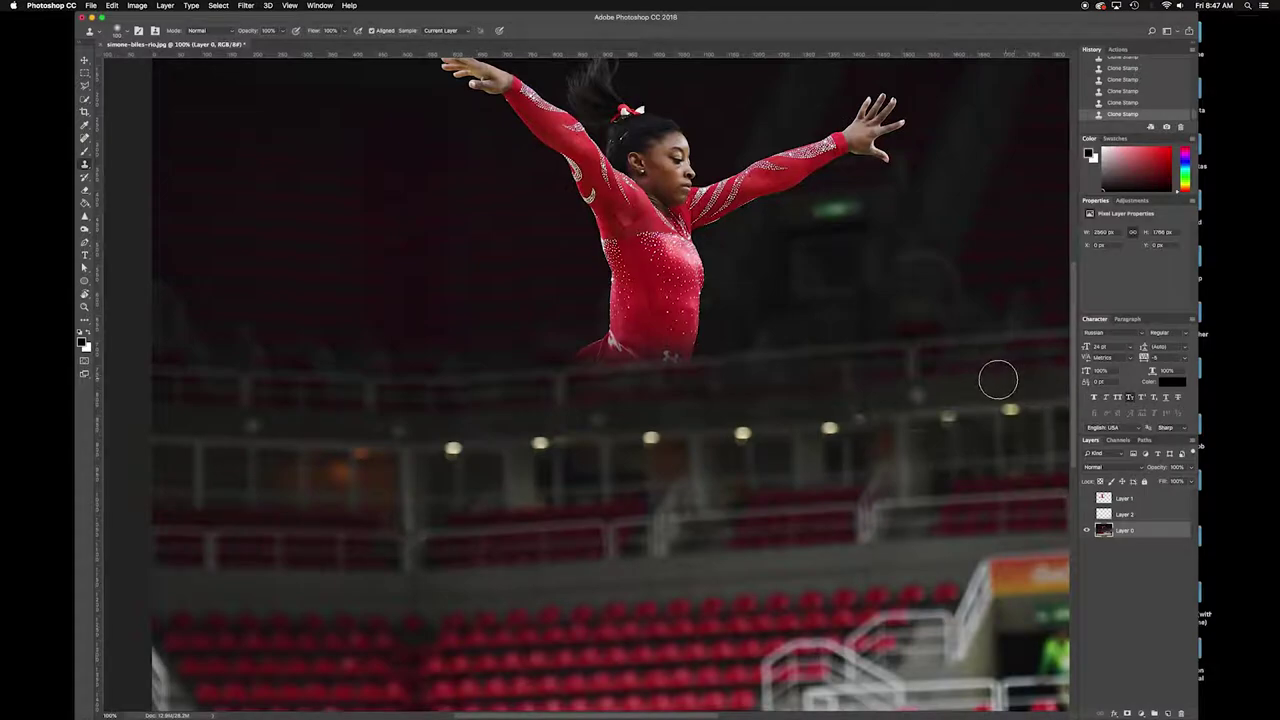
{"action": "key", "text": "o"}
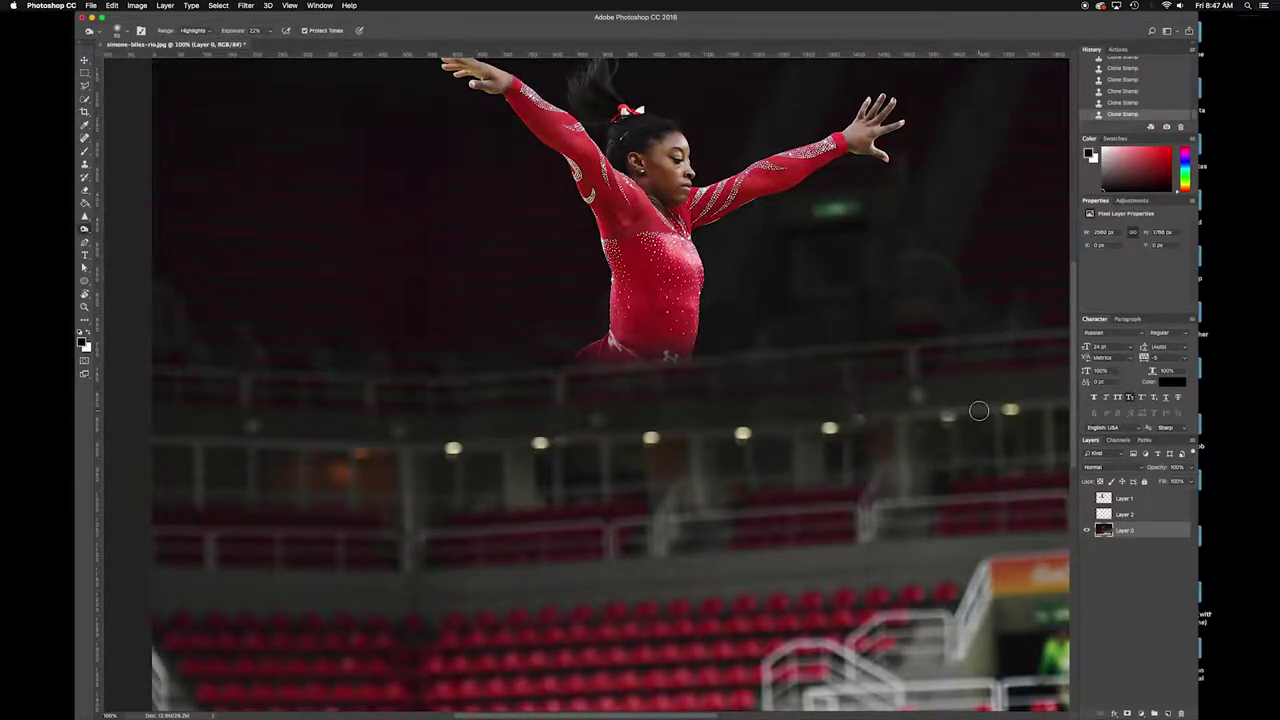
{"action": "key", "text": "w"}
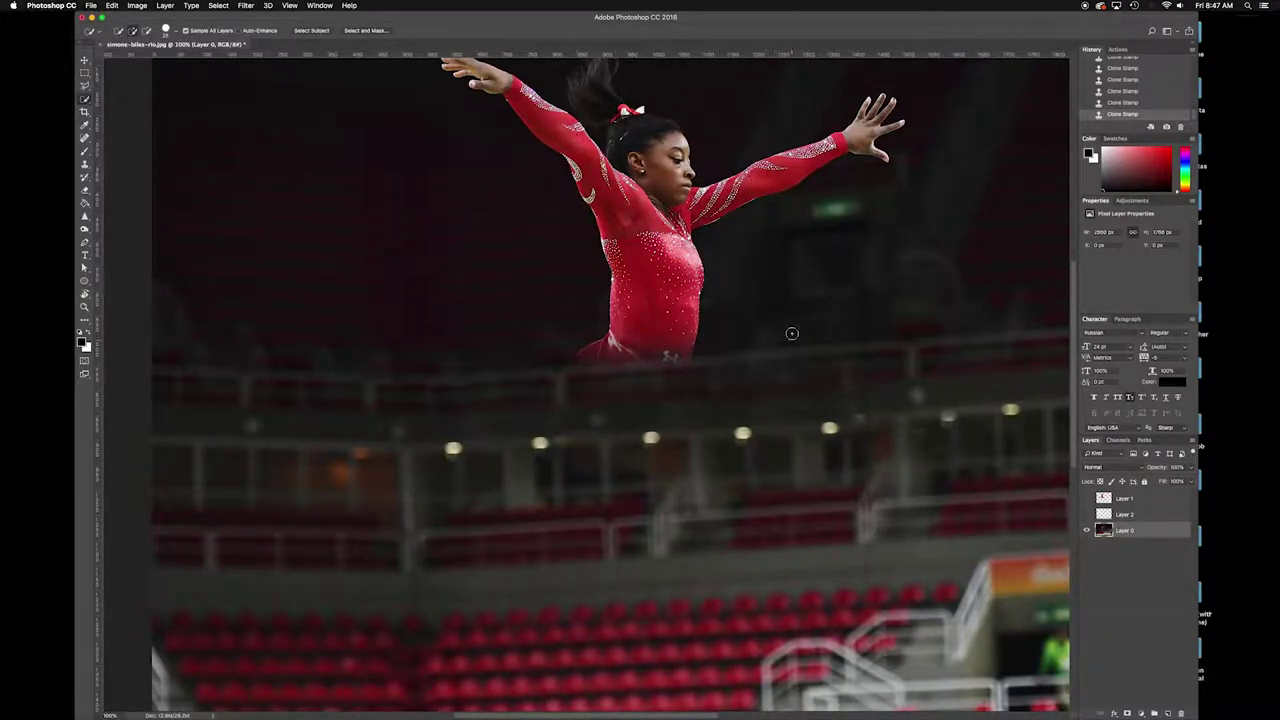
{"action": "left_click_drag", "start_coordinate": [935, 240], "coordinate": [860, 408]}
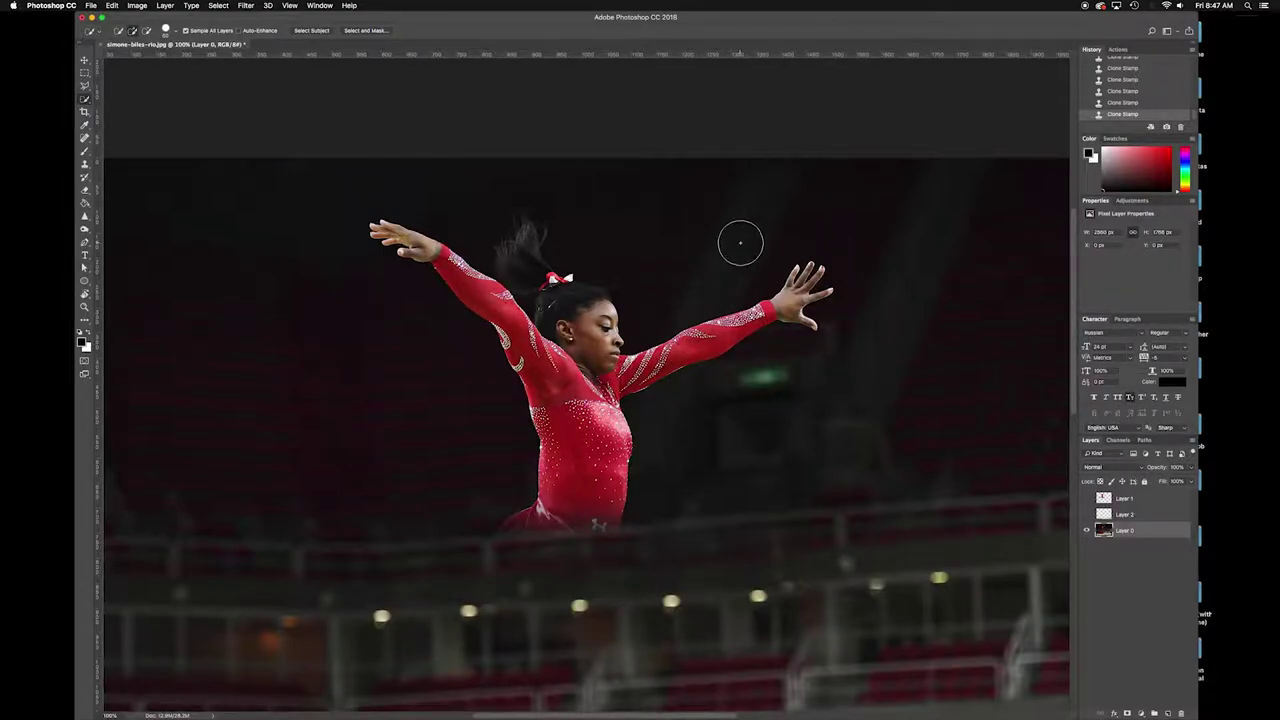
{"action": "key", "text": "bracketright"}
{"action": "key", "text": "bracketright"}
{"action": "key", "text": "bracketright"}
{"action": "key", "text": "bracketright"}
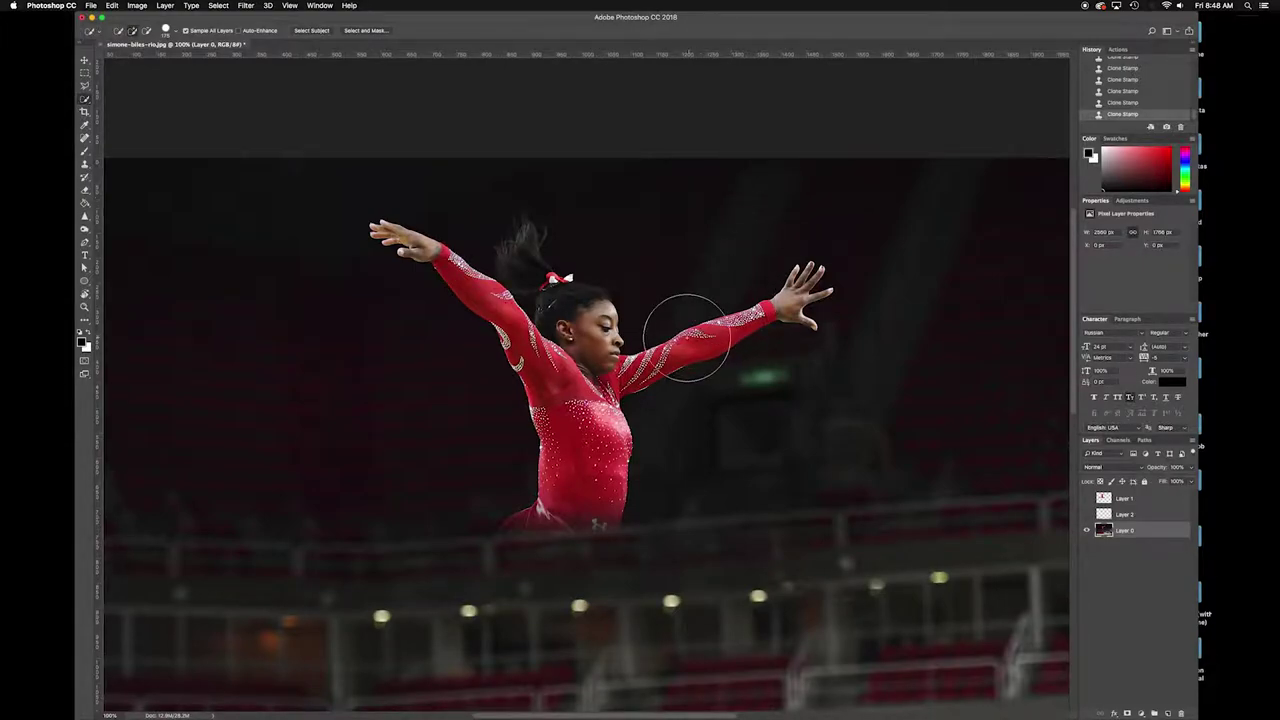
{"action": "left_click_drag", "start_coordinate": [698, 330], "coordinate": [684, 358]}
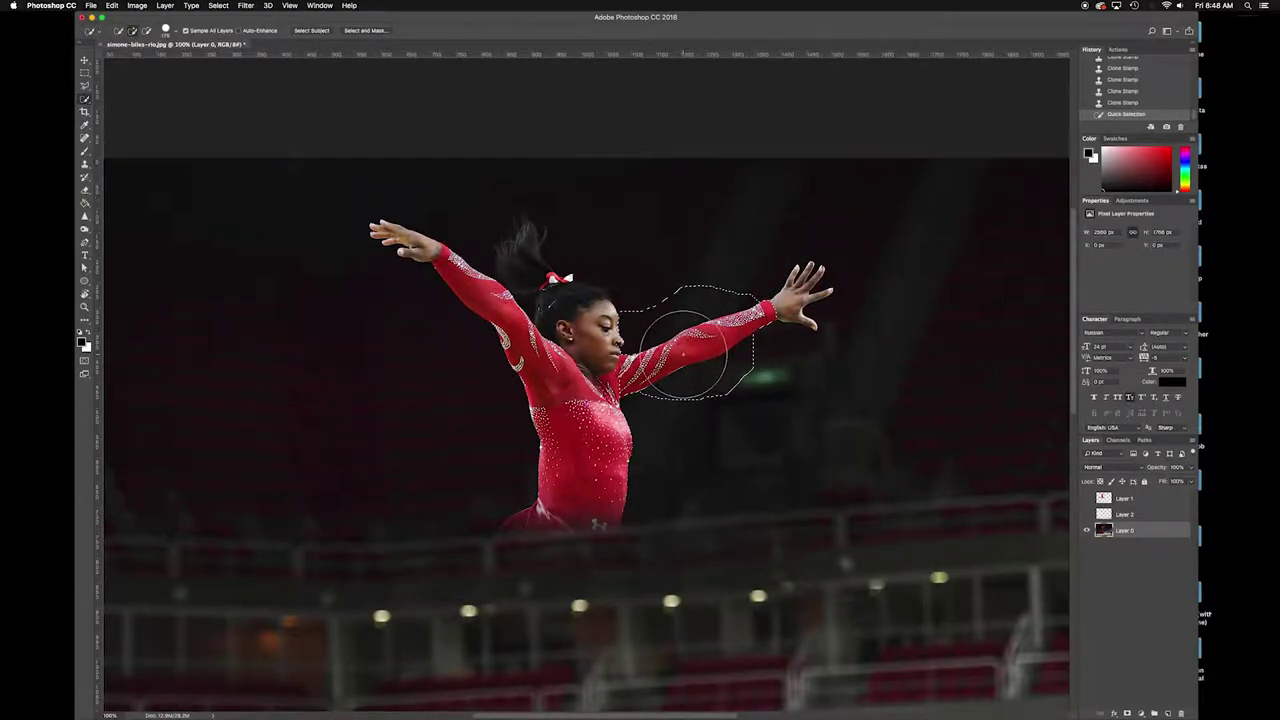
{"action": "key", "text": "super+z"}
Step: Clone the dark background above the gymnast over her forward arm and hand, using a larger Clone Stamp brush
{"action": "key", "text": "s"}
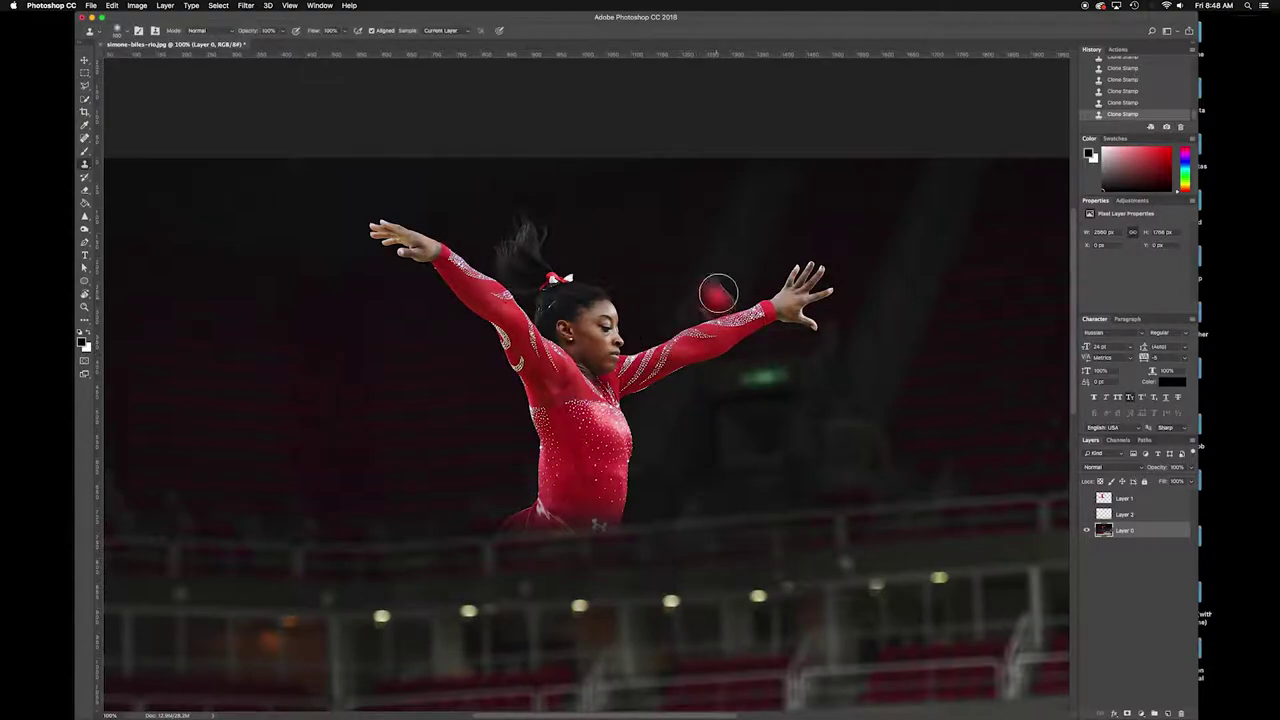
{"action": "key", "text": "bracketright"}
{"action": "key", "text": "bracketright"}
{"action": "key", "text": "bracketright"}
{"action": "key", "text": "bracketright"}
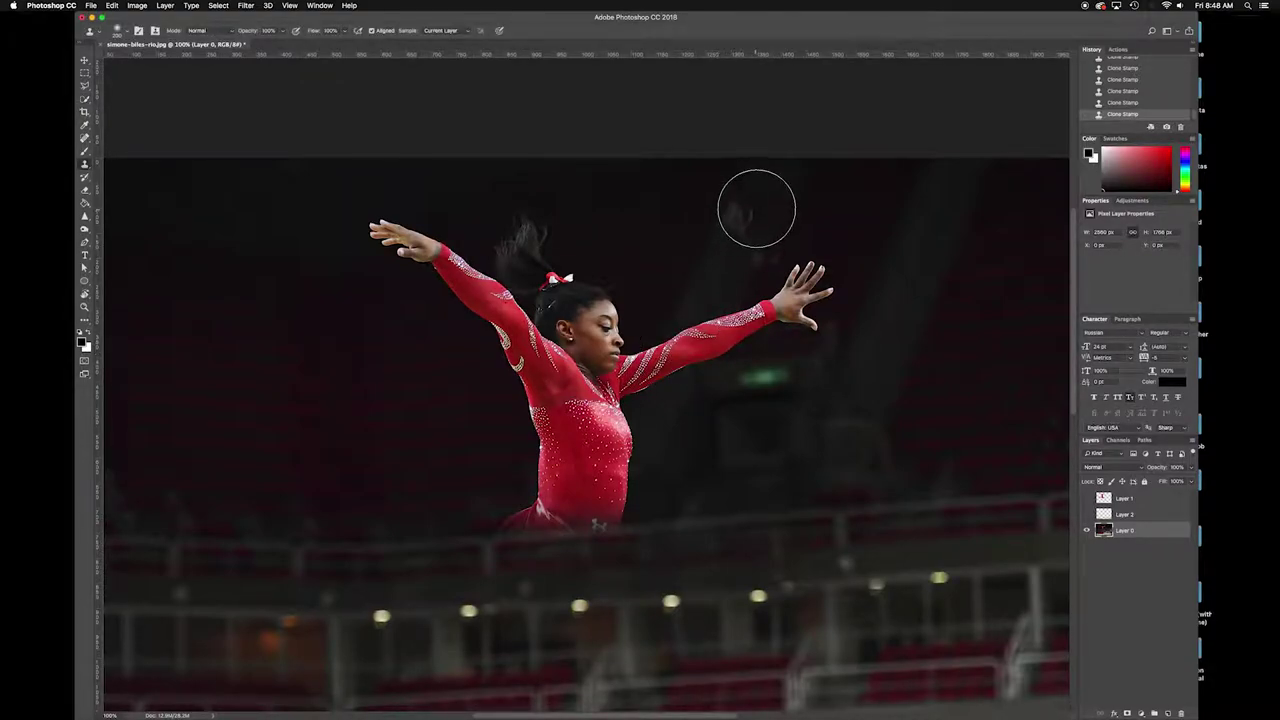
{"action": "left_click", "coordinate": [760, 197], "text": "alt"}
{"action": "mouse_move", "coordinate": [712, 307]}
{"action": "left_mouse_down"}
{"action": "mouse_move", "coordinate": [709, 294]}
{"action": "mouse_move", "coordinate": [691, 340]}
{"action": "mouse_move", "coordinate": [723, 294]}
{"action": "mouse_move", "coordinate": [688, 348]}
{"action": "left_mouse_up"}
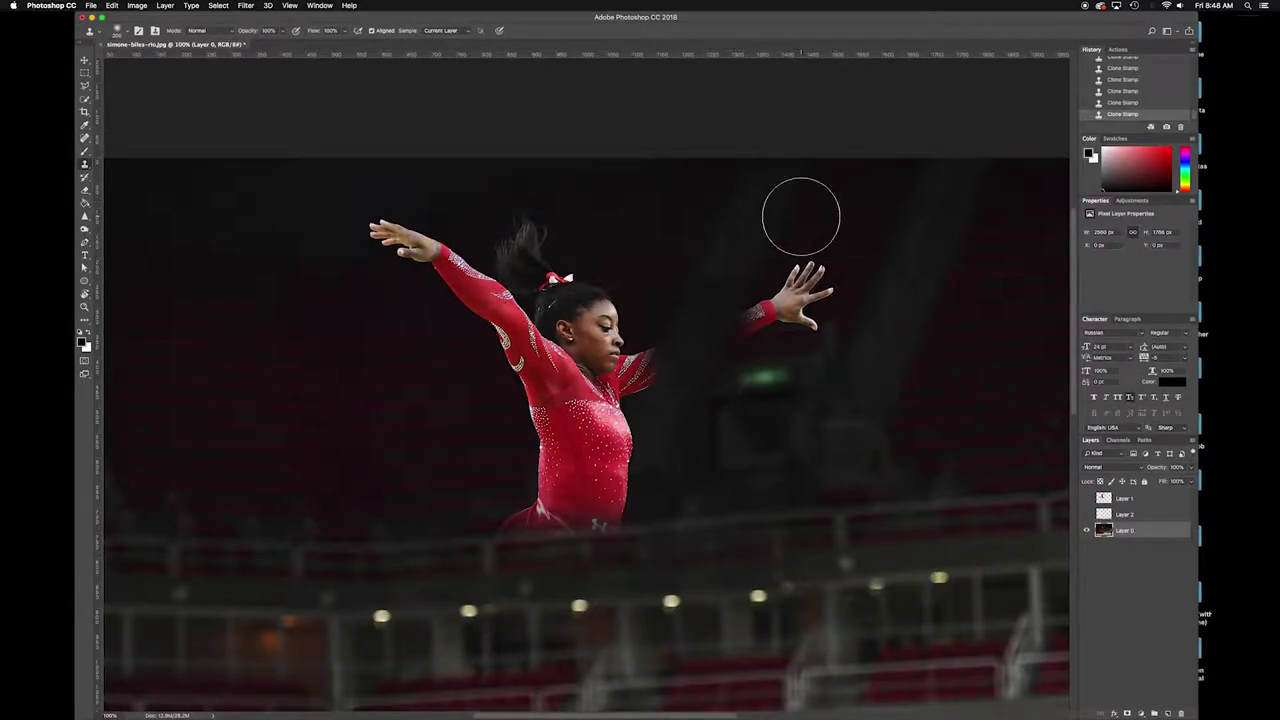
{"action": "left_click", "coordinate": [801, 216], "text": "alt"}
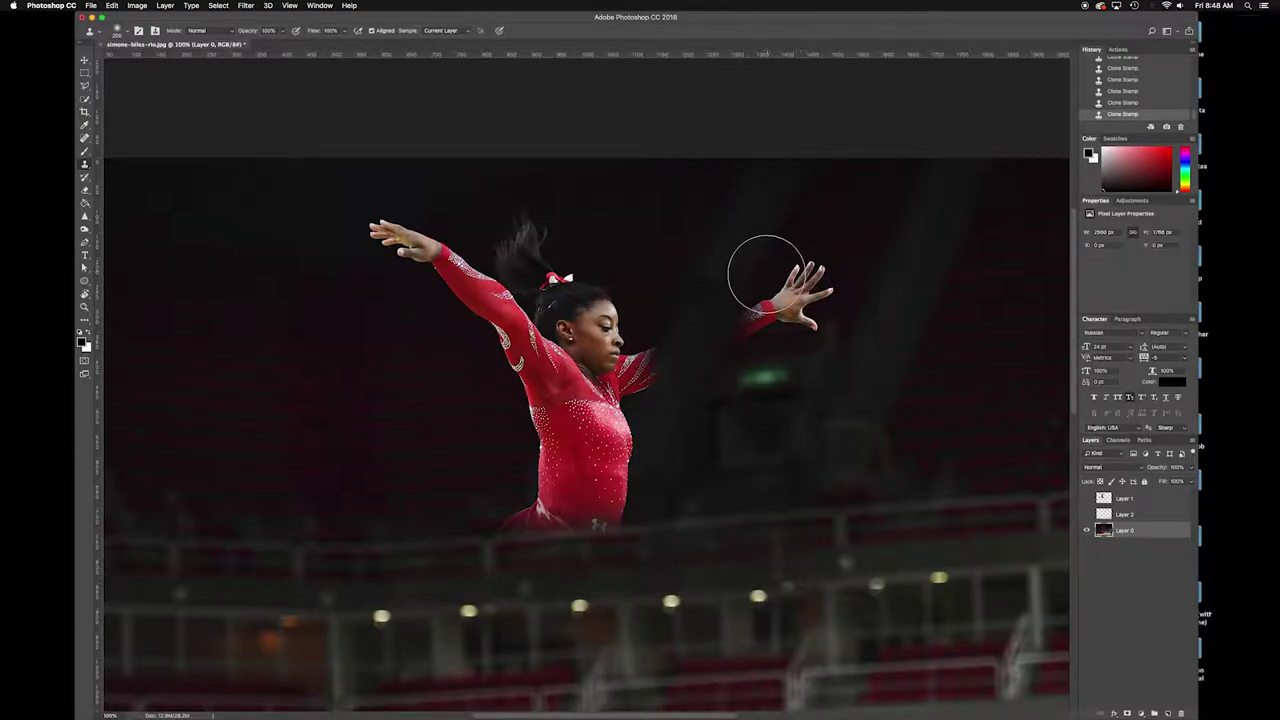
{"action": "mouse_move", "coordinate": [765, 275]}
{"action": "left_mouse_down"}
{"action": "mouse_move", "coordinate": [749, 306]}
{"action": "mouse_move", "coordinate": [812, 262]}
{"action": "mouse_move", "coordinate": [808, 286]}
{"action": "mouse_move", "coordinate": [820, 277]}
{"action": "mouse_move", "coordinate": [763, 340]}
{"action": "mouse_move", "coordinate": [780, 351]}
{"action": "mouse_move", "coordinate": [751, 340]}
{"action": "mouse_move", "coordinate": [815, 293]}
{"action": "left_mouse_up"}
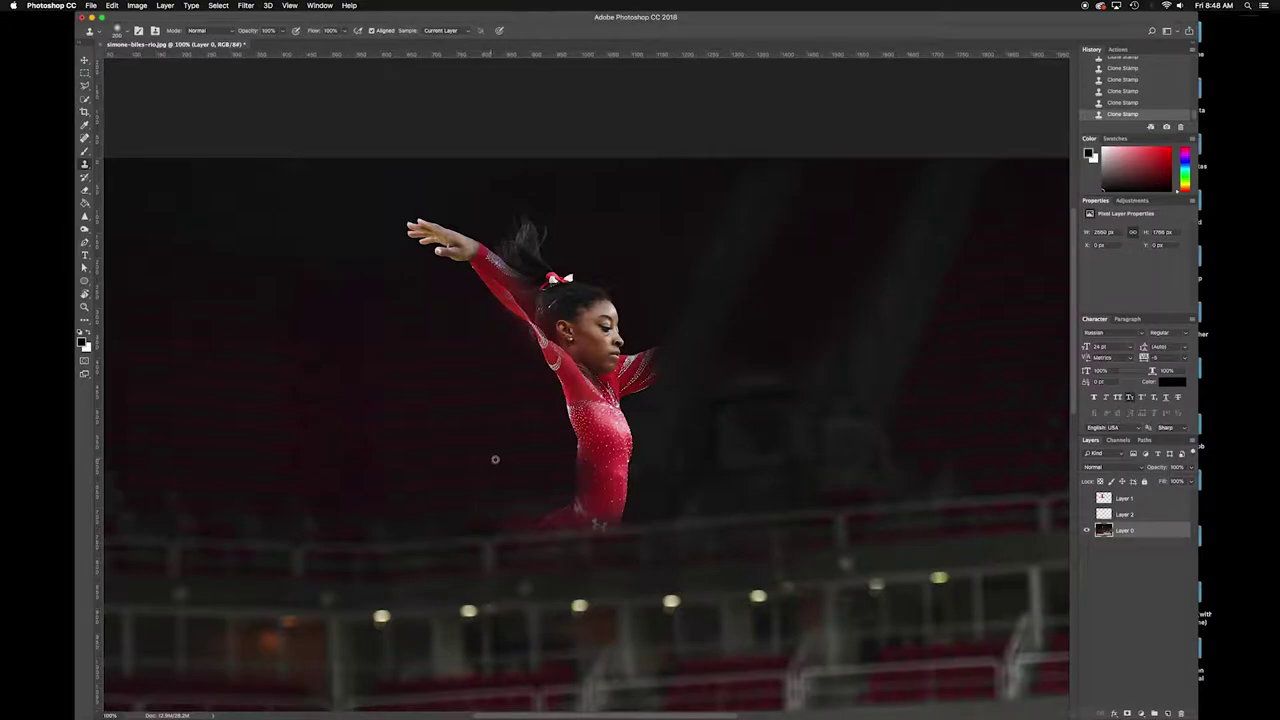
Step: Clone the dark stands behind the gymnast over her torso, down to the railing at her waist
{"action": "mouse_move", "coordinate": [580, 470]}
{"action": "left_mouse_down"}
{"action": "mouse_move", "coordinate": [614, 466]}
{"action": "mouse_move", "coordinate": [586, 451]}
{"action": "mouse_move", "coordinate": [563, 380]}
{"action": "mouse_move", "coordinate": [500, 304]}
{"action": "mouse_move", "coordinate": [520, 449]}
{"action": "mouse_move", "coordinate": [523, 411]}
{"action": "mouse_move", "coordinate": [503, 463]}
{"action": "left_mouse_up"}
{"action": "left_click", "coordinate": [471, 520], "text": "alt"}
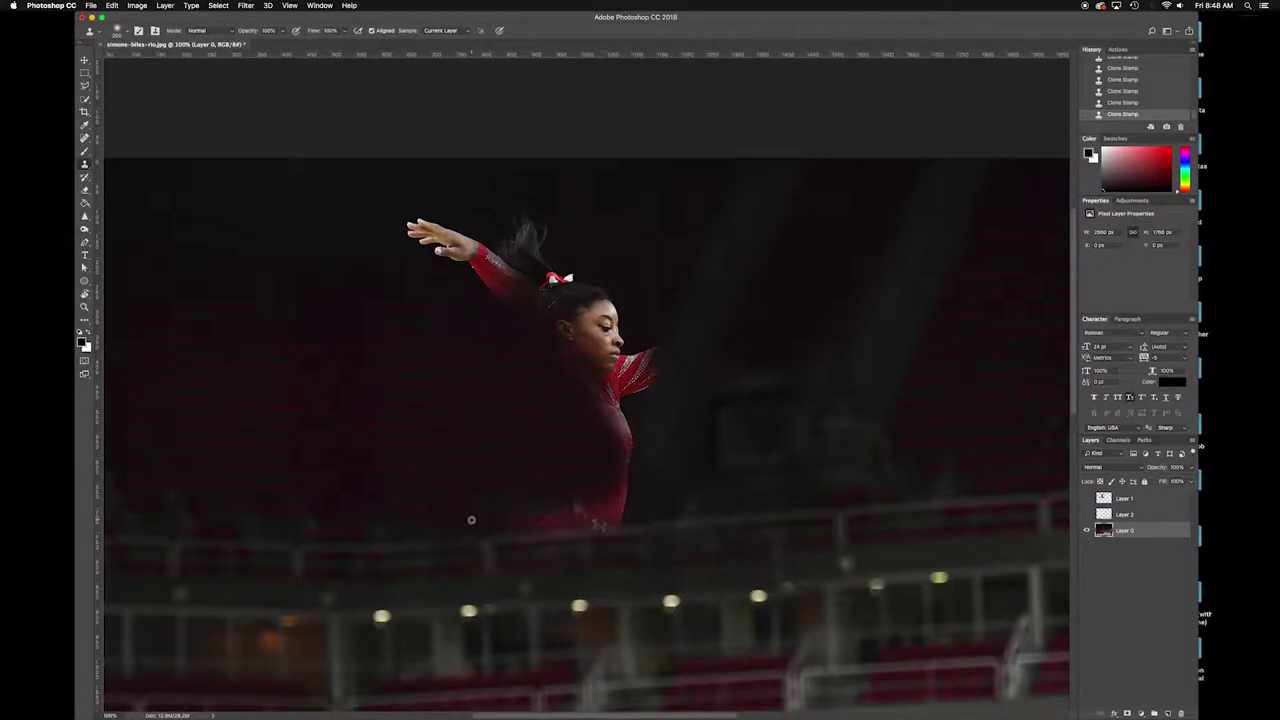
{"action": "left_click", "coordinate": [551, 515]}
{"action": "left_click_drag", "start_coordinate": [551, 515], "coordinate": [649, 503]}
Step: Rebuild the railing across the gymnast's waist by cloning the adjacent railing with a smaller brush
{"action": "key", "text": "bracketleft"}
{"action": "key", "text": "bracketleft"}
{"action": "key", "text": "bracketleft"}
{"action": "key", "text": "bracketleft"}
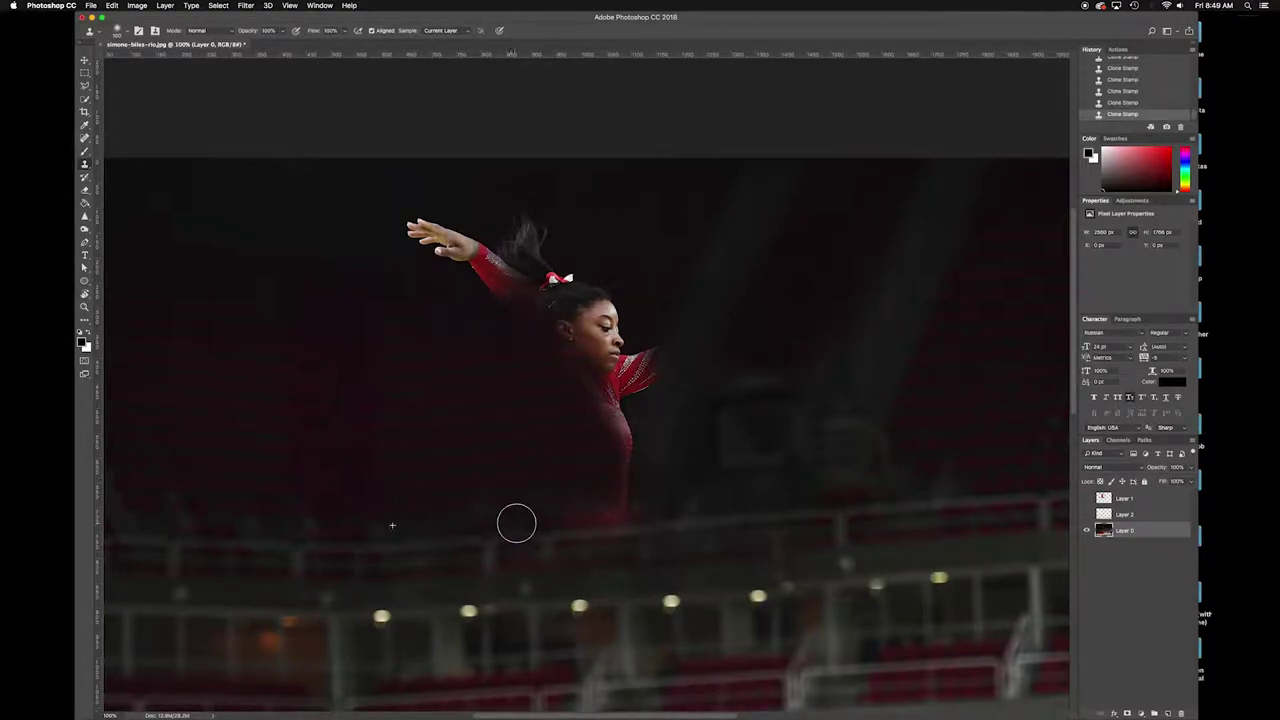
{"action": "left_click_drag", "start_coordinate": [516, 523], "coordinate": [672, 513]}
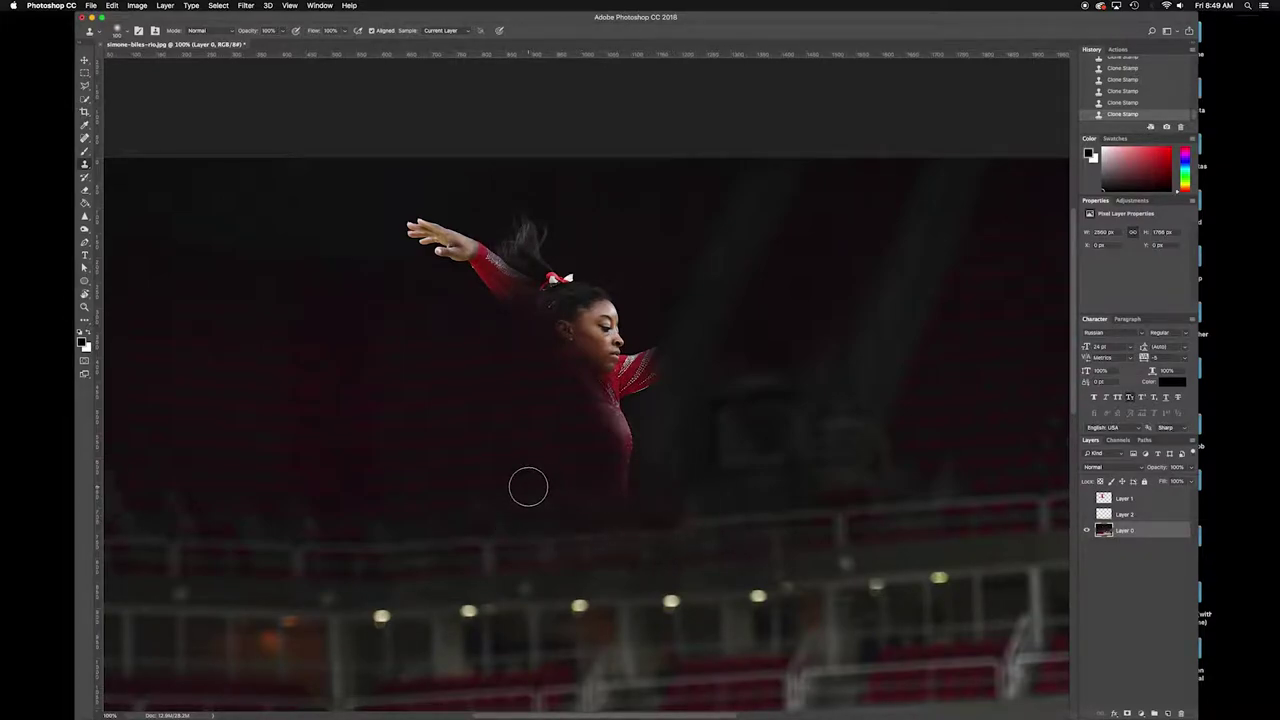
Step: Clone dark background over the rest of the gymnast's torso, her raised rear arm, head and remaining shoulder
{"action": "mouse_move", "coordinate": [630, 467]}
{"action": "left_mouse_down"}
{"action": "mouse_move", "coordinate": [604, 402]}
{"action": "mouse_move", "coordinate": [483, 265]}
{"action": "mouse_move", "coordinate": [412, 234]}
{"action": "mouse_move", "coordinate": [509, 261]}
{"action": "mouse_move", "coordinate": [466, 232]}
{"action": "left_mouse_up"}
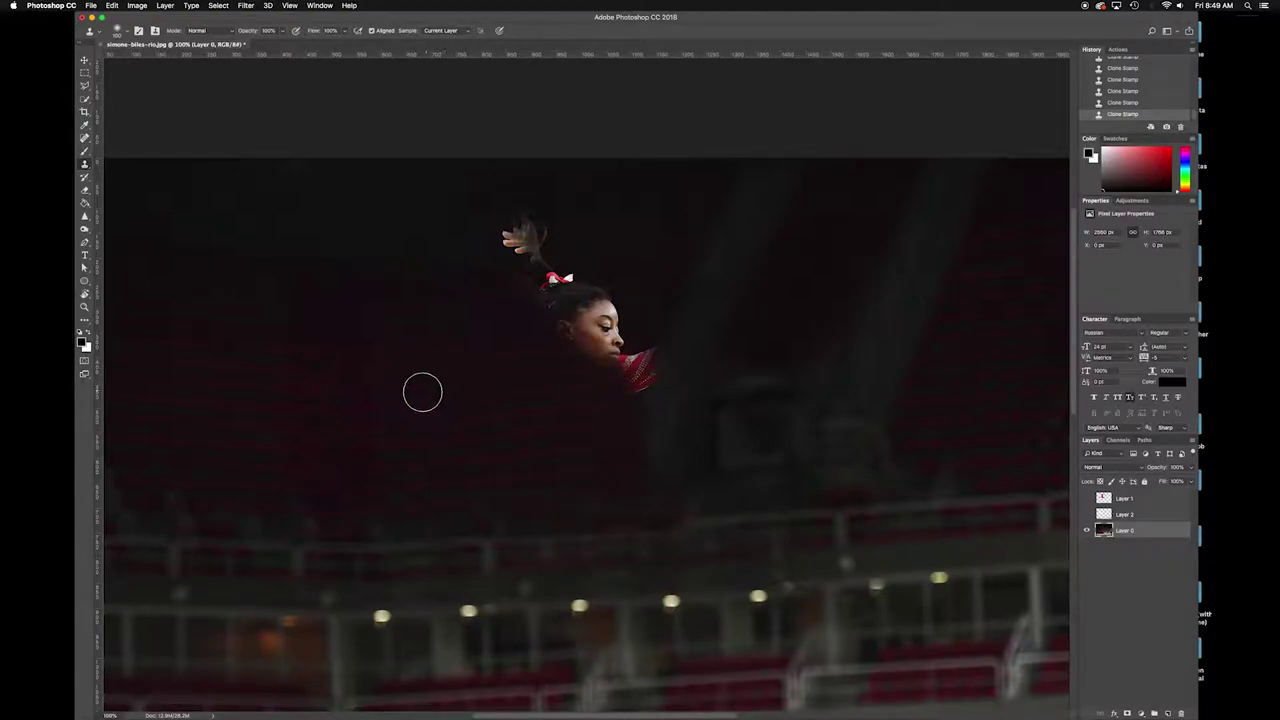
{"action": "left_click", "coordinate": [635, 393]}
{"action": "mouse_move", "coordinate": [620, 372]}
{"action": "left_mouse_down"}
{"action": "mouse_move", "coordinate": [562, 337]}
{"action": "mouse_move", "coordinate": [584, 313]}
{"action": "mouse_move", "coordinate": [519, 276]}
{"action": "mouse_move", "coordinate": [521, 231]}
{"action": "mouse_move", "coordinate": [537, 233]}
{"action": "mouse_move", "coordinate": [519, 244]}
{"action": "mouse_move", "coordinate": [563, 292]}
{"action": "mouse_move", "coordinate": [581, 279]}
{"action": "mouse_move", "coordinate": [620, 318]}
{"action": "mouse_move", "coordinate": [619, 332]}
{"action": "mouse_move", "coordinate": [569, 278]}
{"action": "mouse_move", "coordinate": [614, 381]}
{"action": "mouse_move", "coordinate": [654, 362]}
{"action": "left_mouse_up"}
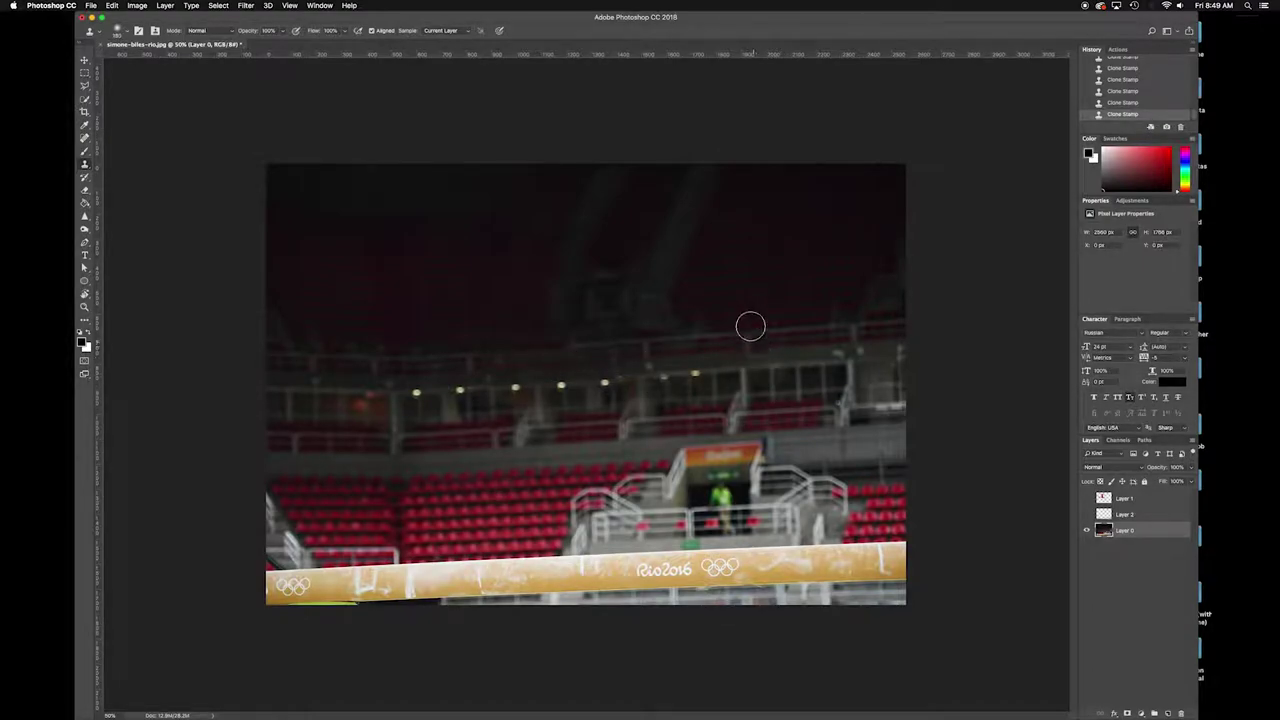
Step: Smooth out the patched dark upper stands with a much larger Clone Stamp brush
{"action": "key", "text": "bracketright"}
{"action": "key", "text": "bracketright"}
{"action": "key", "text": "bracketright"}
{"action": "key", "text": "bracketright"}
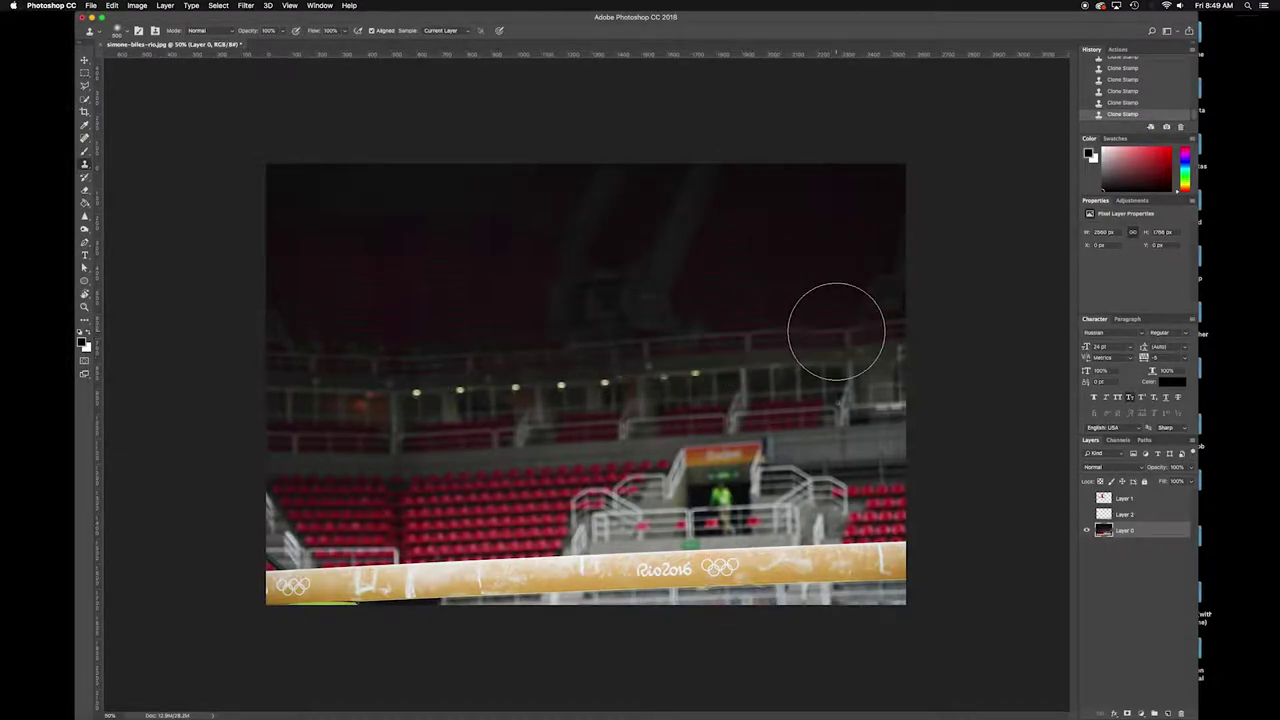
{"action": "left_click", "coordinate": [699, 341]}
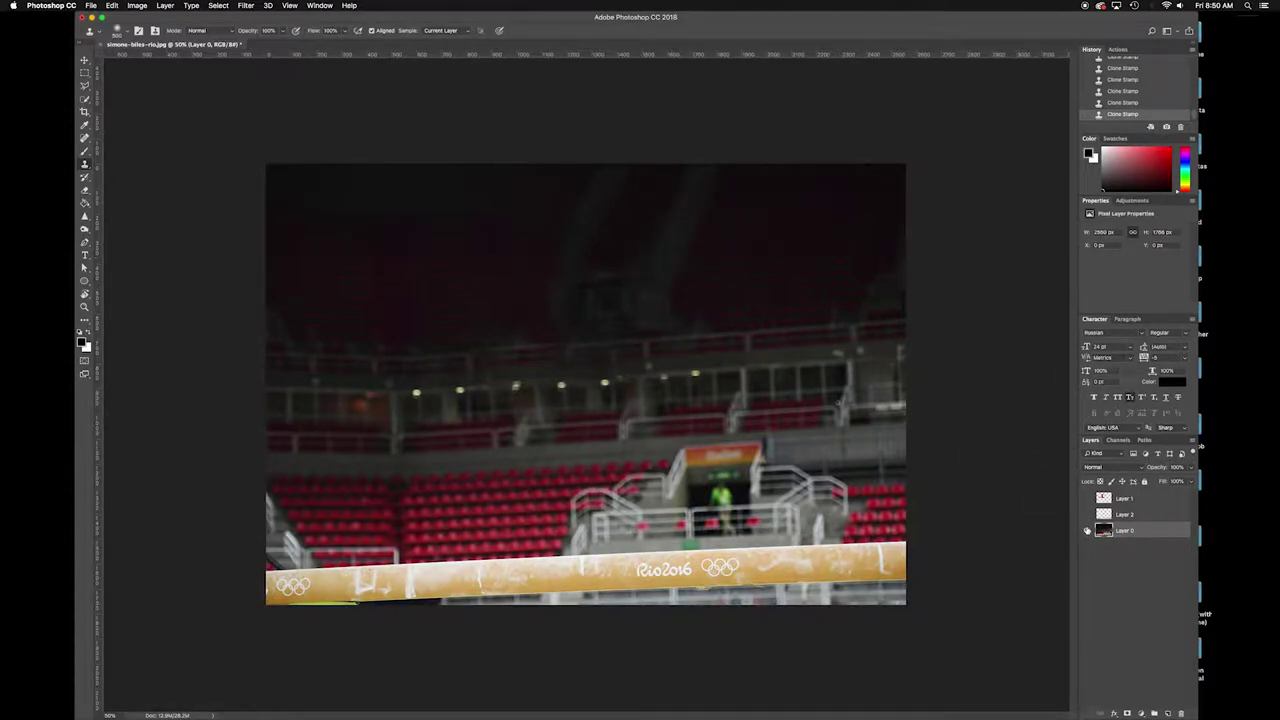
Step: Clone the end post of the front-left railing downward over the beam with a much smaller Clone Stamp brush
{"action": "key", "text": "super+equal"}
{"action": "key", "text": "super+equal"}
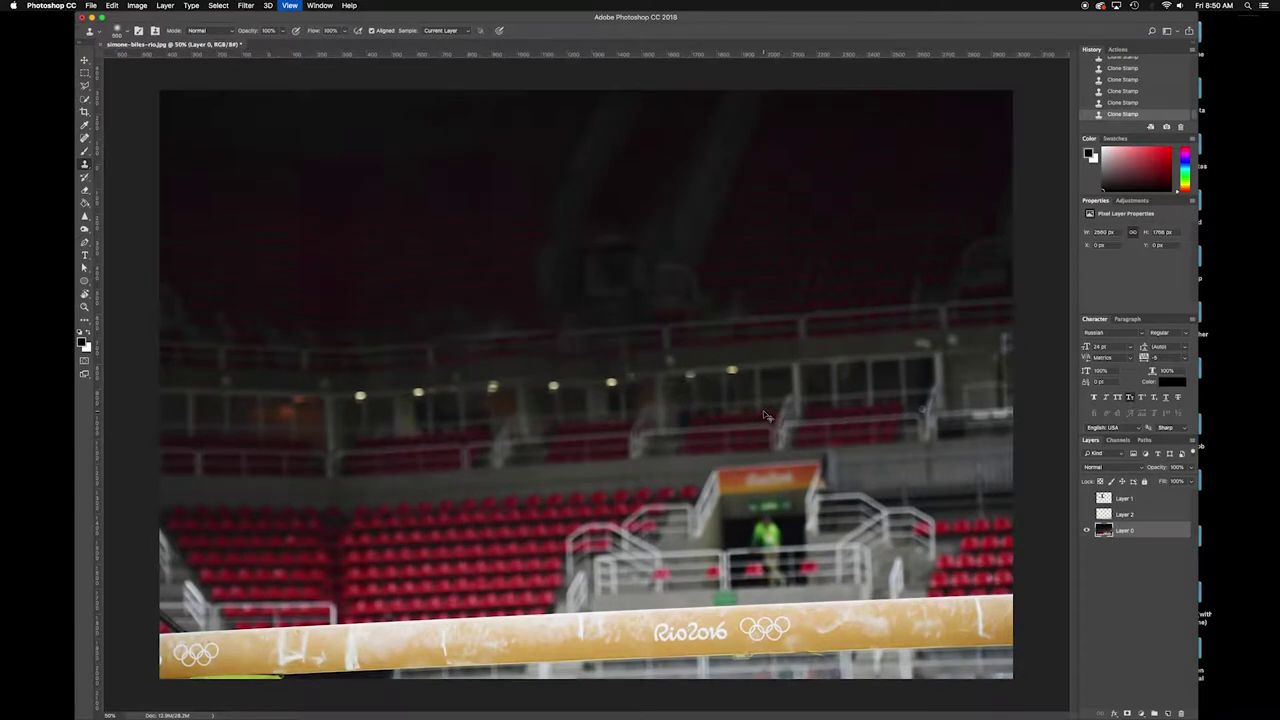
{"action": "scroll", "coordinate": [757, 420], "scroll_direction": "down", "scroll_amount": 10}
{"action": "scroll", "coordinate": [814, 126], "scroll_direction": "left", "scroll_amount": 4}
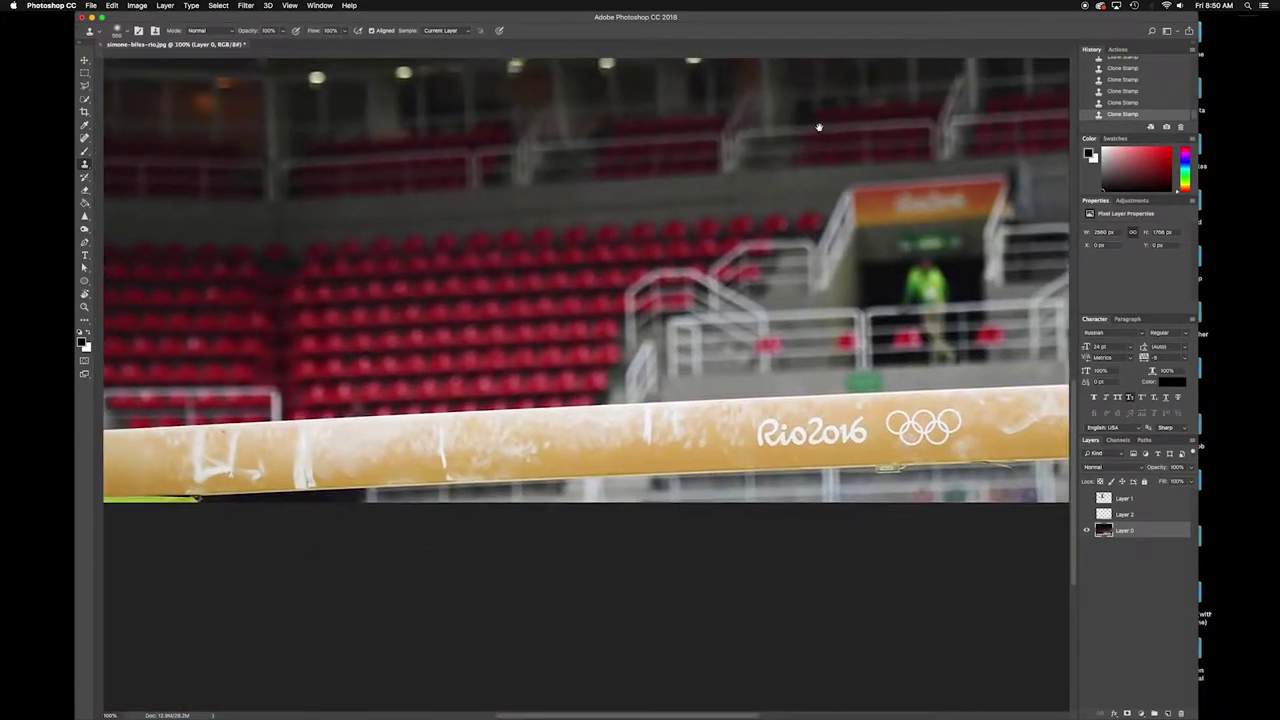
{"action": "scroll", "coordinate": [489, 329], "scroll_direction": "left", "scroll_amount": 5}
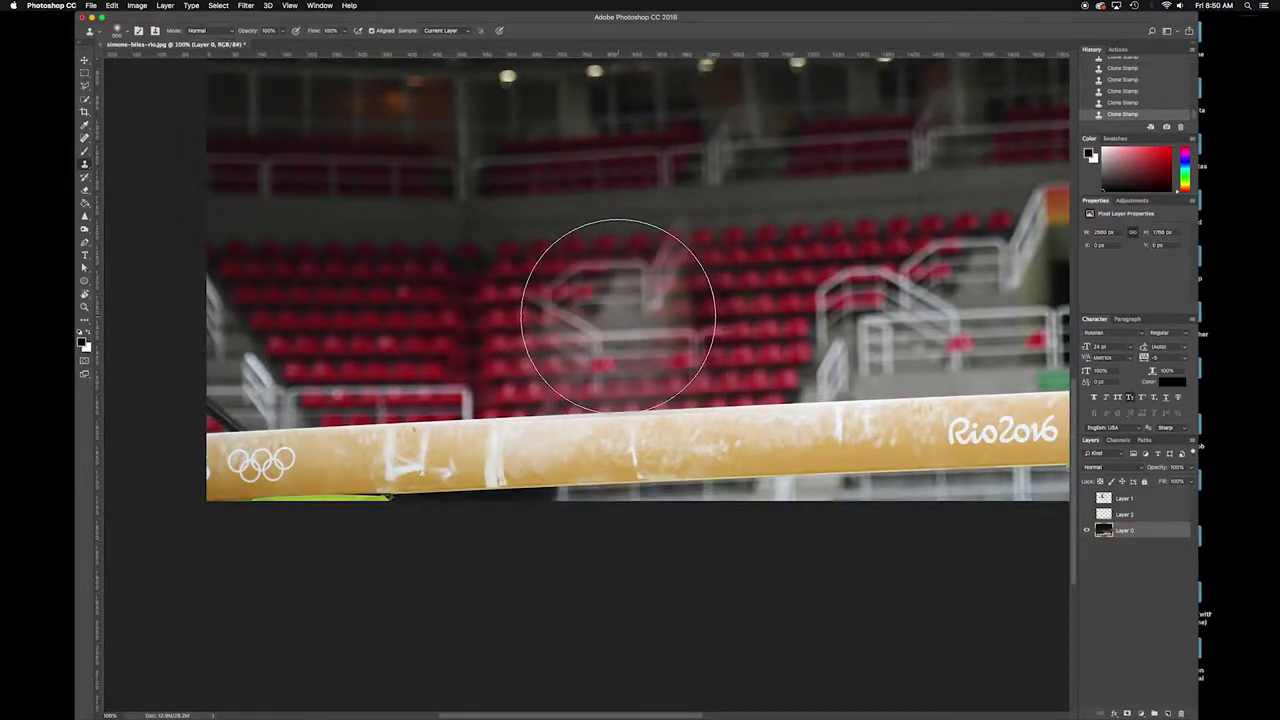
{"action": "key", "text": "bracketleft"}
{"action": "key", "text": "bracketleft"}
{"action": "key", "text": "bracketleft"}
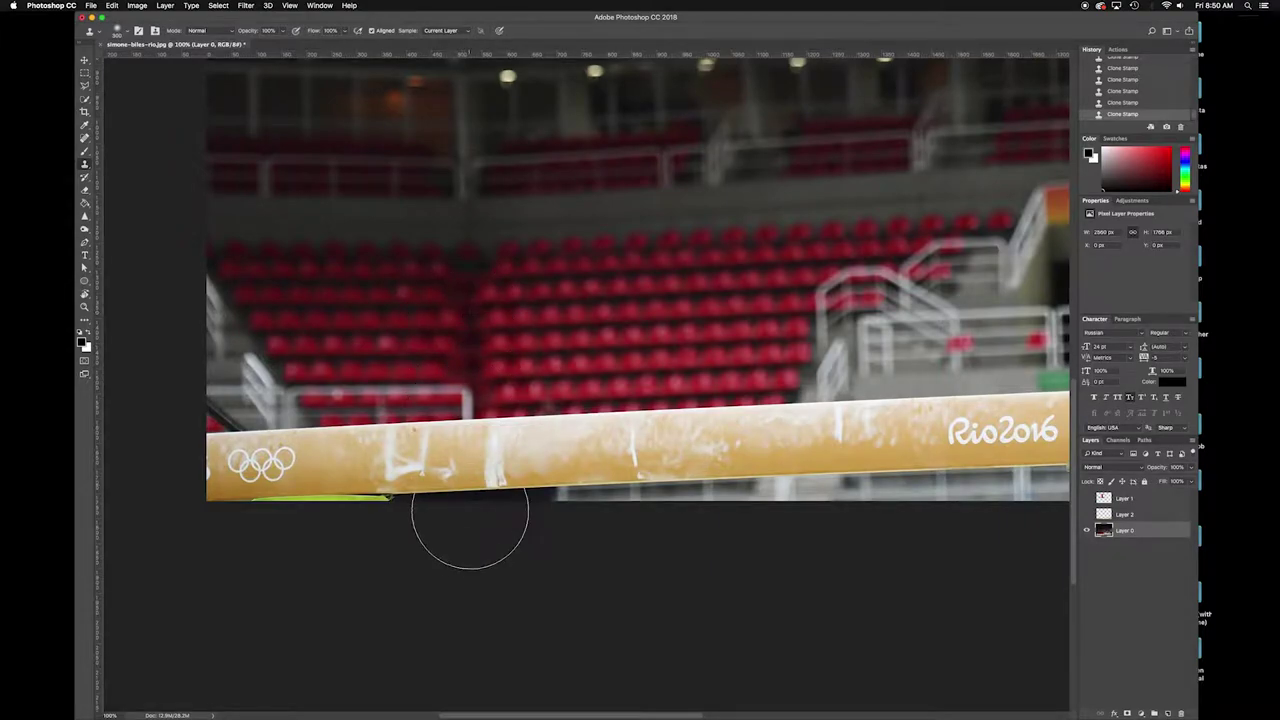
{"action": "left_click", "coordinate": [481, 462]}
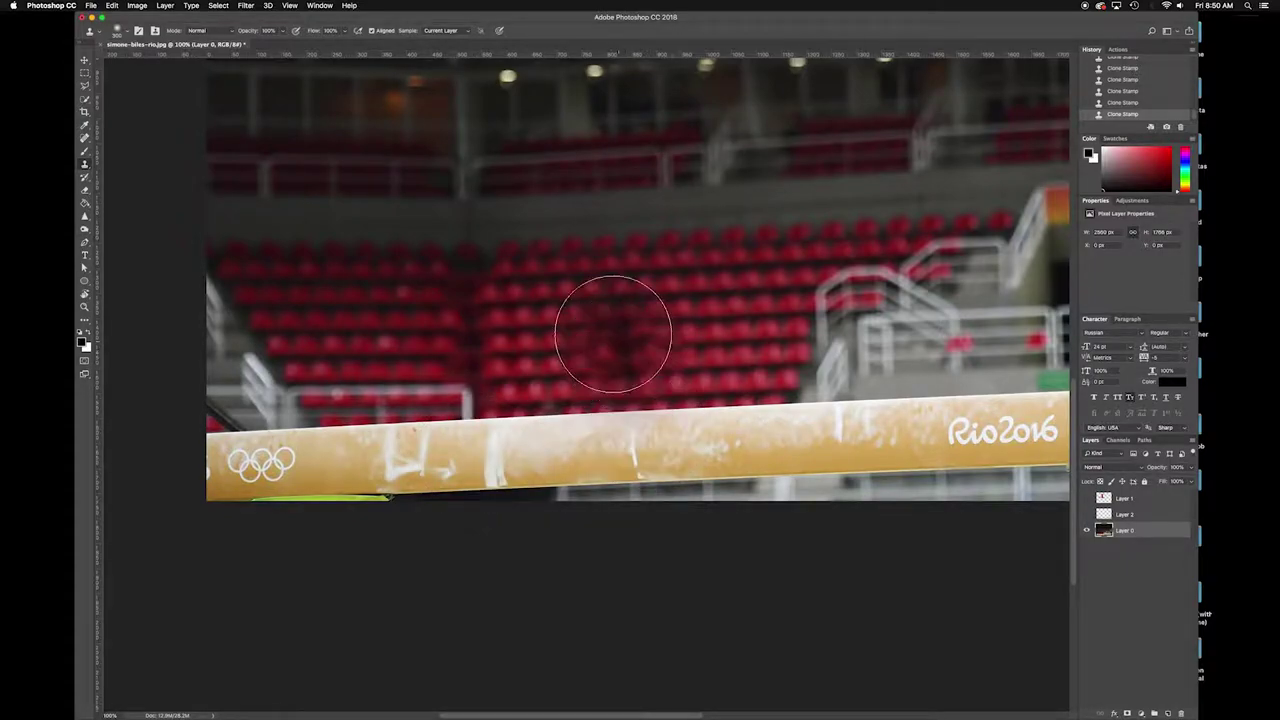
{"action": "key", "text": "bracketleft"}
{"action": "key", "text": "bracketleft"}
{"action": "key", "text": "bracketleft"}
{"action": "key", "text": "bracketleft"}
{"action": "key", "text": "bracketleft"}
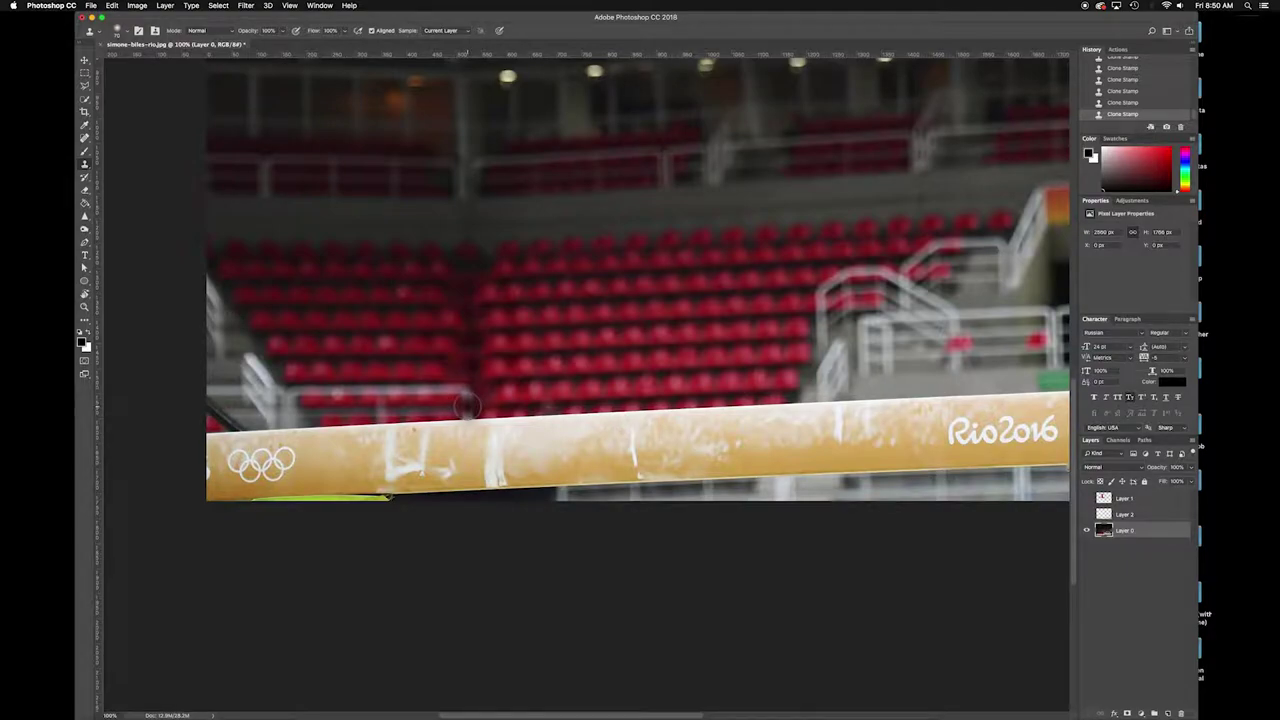
{"action": "left_click", "coordinate": [467, 407], "text": "alt"}
{"action": "left_click_drag", "start_coordinate": [466, 423], "coordinate": [466, 503]}
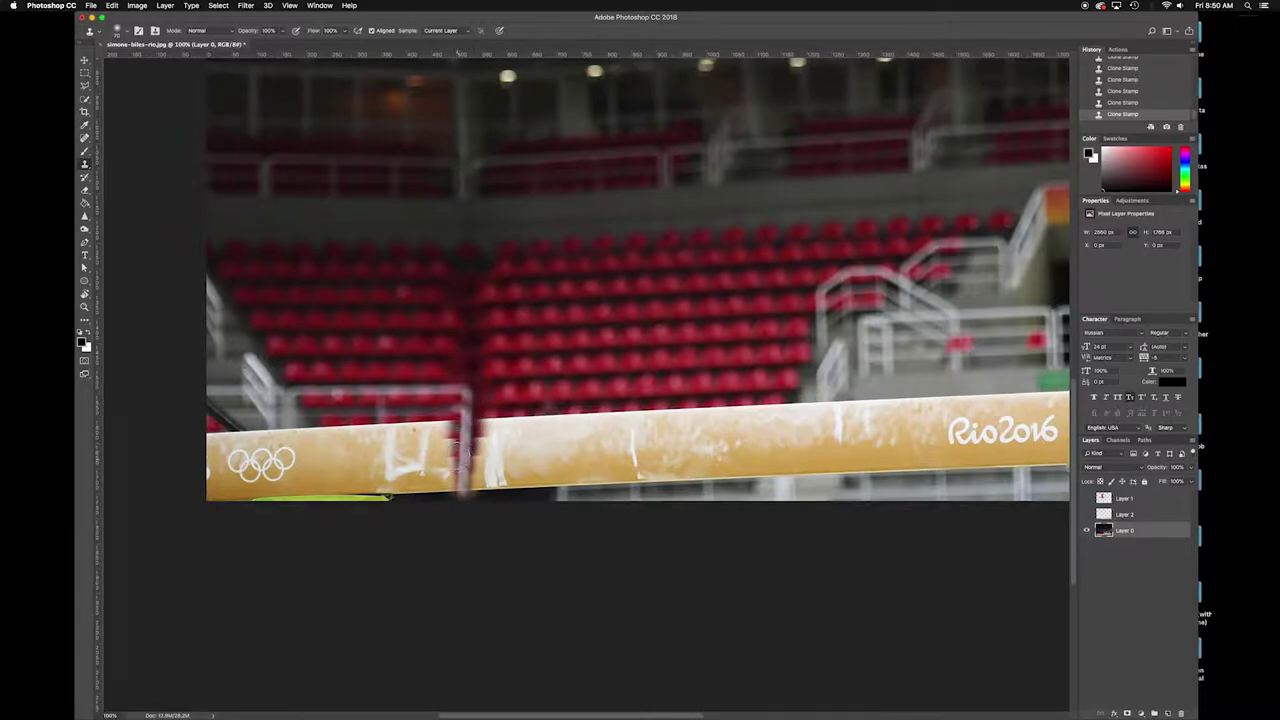
Step: Clone the railing bars and red seats over the beam from the end post across to the photo's left edge
{"action": "mouse_move", "coordinate": [454, 443]}
{"action": "left_mouse_down"}
{"action": "mouse_move", "coordinate": [421, 436]}
{"action": "mouse_move", "coordinate": [404, 424]}
{"action": "mouse_move", "coordinate": [413, 447]}
{"action": "mouse_move", "coordinate": [433, 430]}
{"action": "mouse_move", "coordinate": [381, 416]}
{"action": "mouse_move", "coordinate": [381, 452]}
{"action": "mouse_move", "coordinate": [383, 439]}
{"action": "mouse_move", "coordinate": [344, 433]}
{"action": "mouse_move", "coordinate": [367, 432]}
{"action": "mouse_move", "coordinate": [307, 432]}
{"action": "mouse_move", "coordinate": [291, 418]}
{"action": "mouse_move", "coordinate": [283, 470]}
{"action": "mouse_move", "coordinate": [289, 438]}
{"action": "mouse_move", "coordinate": [286, 467]}
{"action": "mouse_move", "coordinate": [311, 421]}
{"action": "mouse_move", "coordinate": [373, 448]}
{"action": "mouse_move", "coordinate": [380, 436]}
{"action": "mouse_move", "coordinate": [363, 427]}
{"action": "mouse_move", "coordinate": [433, 428]}
{"action": "mouse_move", "coordinate": [432, 466]}
{"action": "left_mouse_up"}
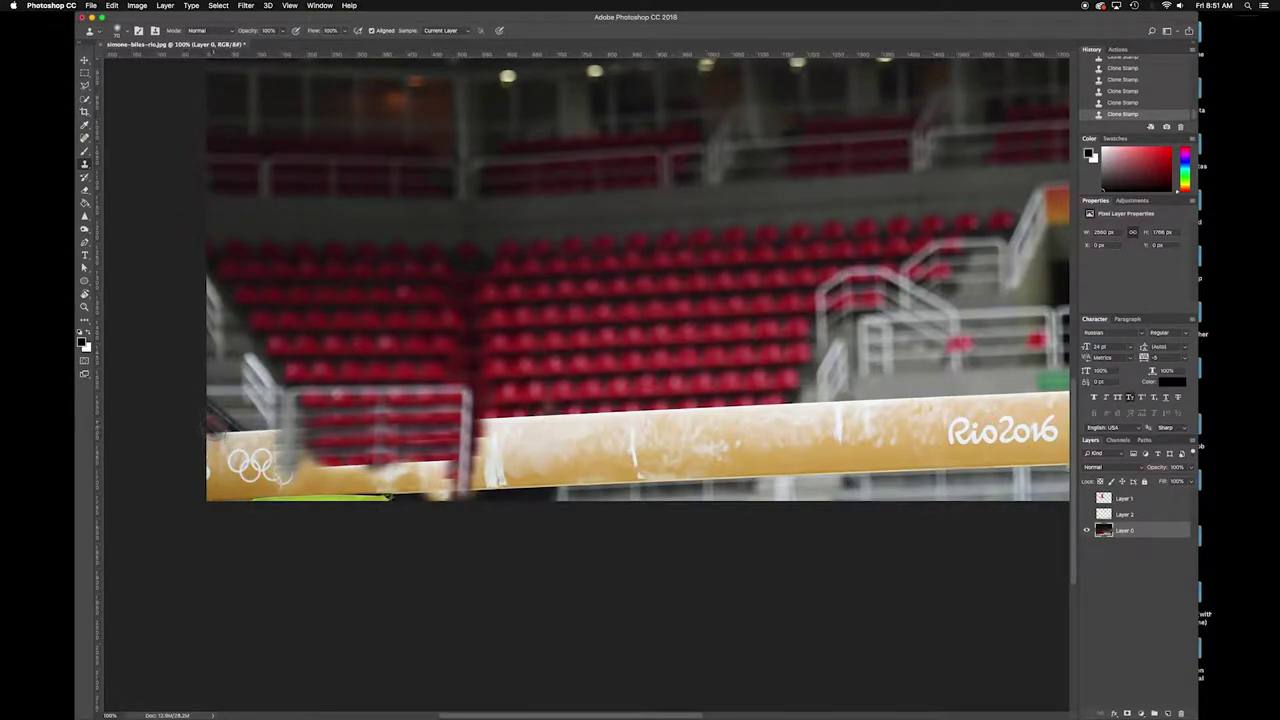
{"action": "mouse_move", "coordinate": [216, 424]}
{"action": "left_mouse_down"}
{"action": "mouse_move", "coordinate": [242, 426]}
{"action": "mouse_move", "coordinate": [262, 455]}
{"action": "mouse_move", "coordinate": [220, 438]}
{"action": "left_mouse_up"}
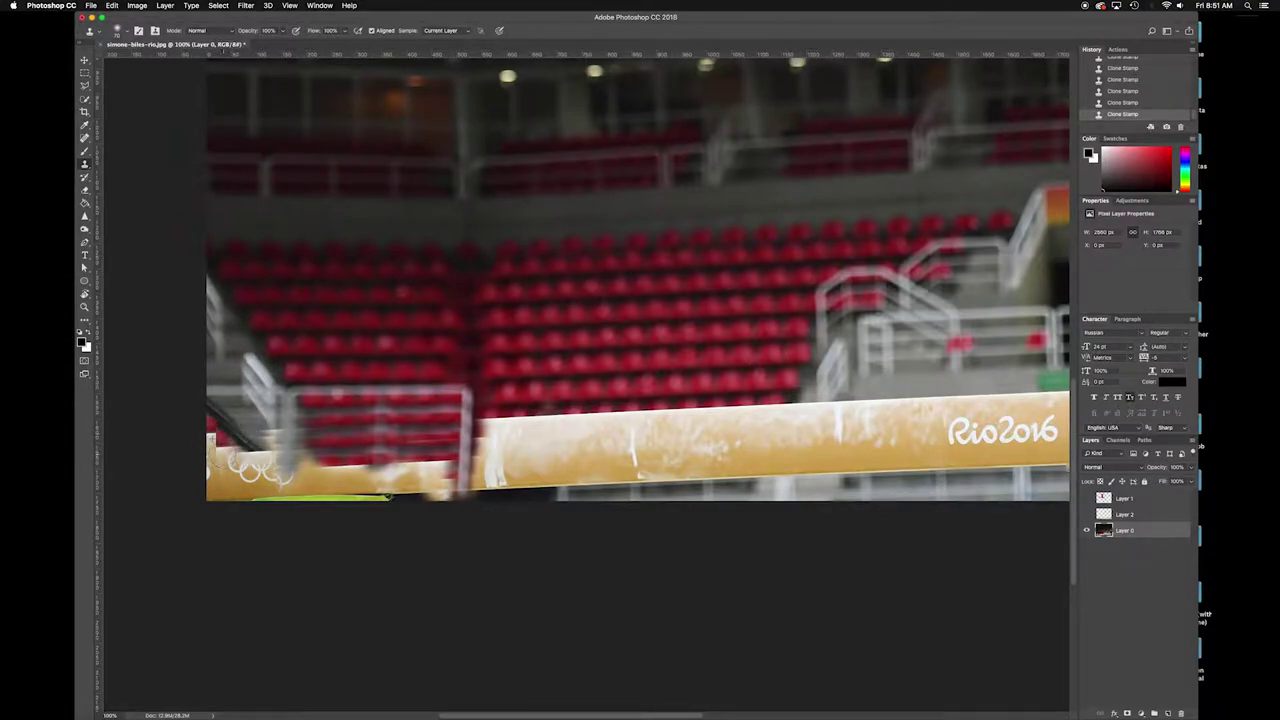
{"action": "left_click", "coordinate": [212, 439], "text": "alt"}
{"action": "left_click", "coordinate": [367, 437], "text": "alt"}
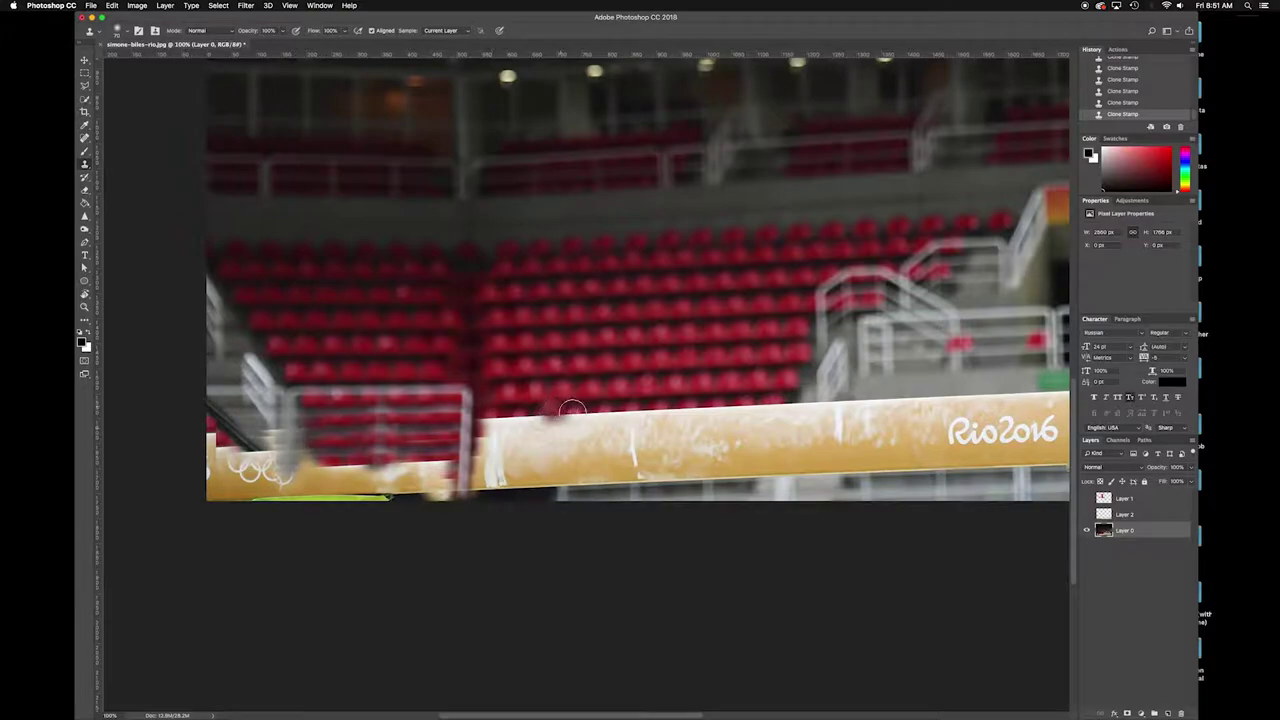
Step: Clone the red seat rows over the beam between the railing and the stairs using a larger brush, redoing the misplaced lower rows
{"action": "key", "text": "bracketright"}
{"action": "key", "text": "bracketright"}
{"action": "key", "text": "bracketright"}
{"action": "key", "text": "bracketright"}
{"action": "key", "text": "bracketright"}
{"action": "key", "text": "bracketright"}
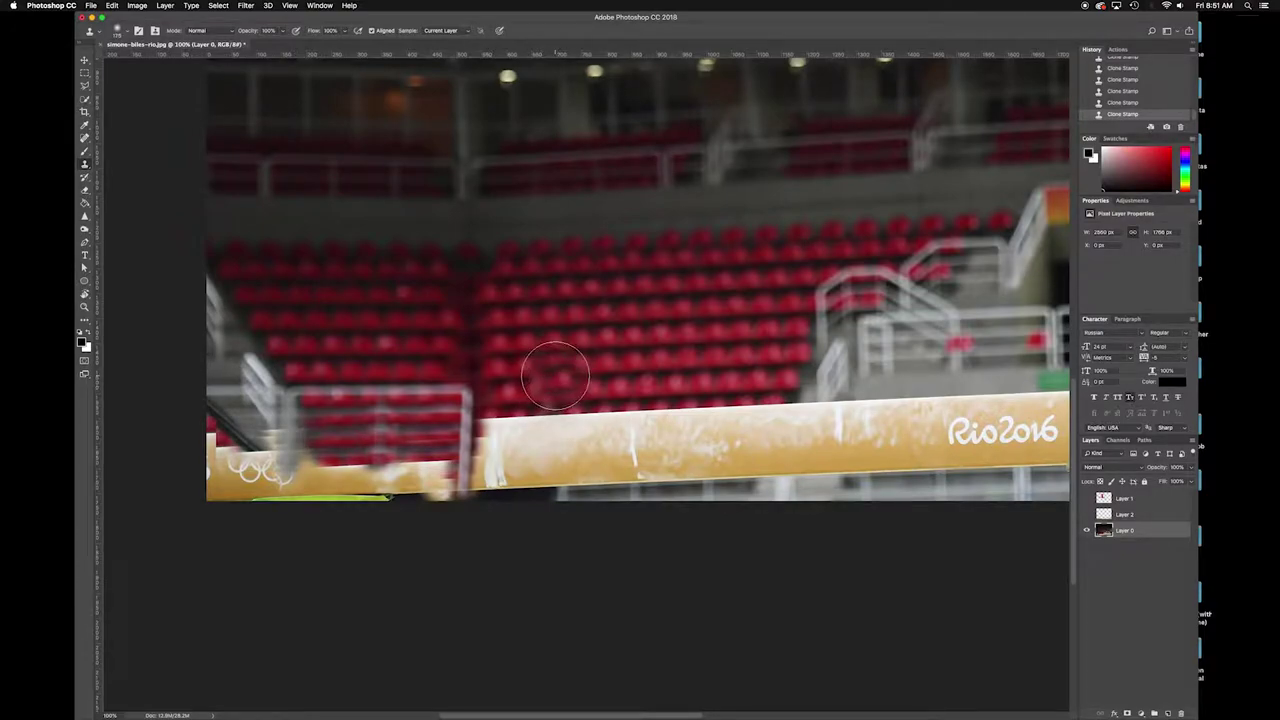
{"action": "key", "text": "bracketright"}
{"action": "key", "text": "bracketright"}
{"action": "key", "text": "bracketright"}
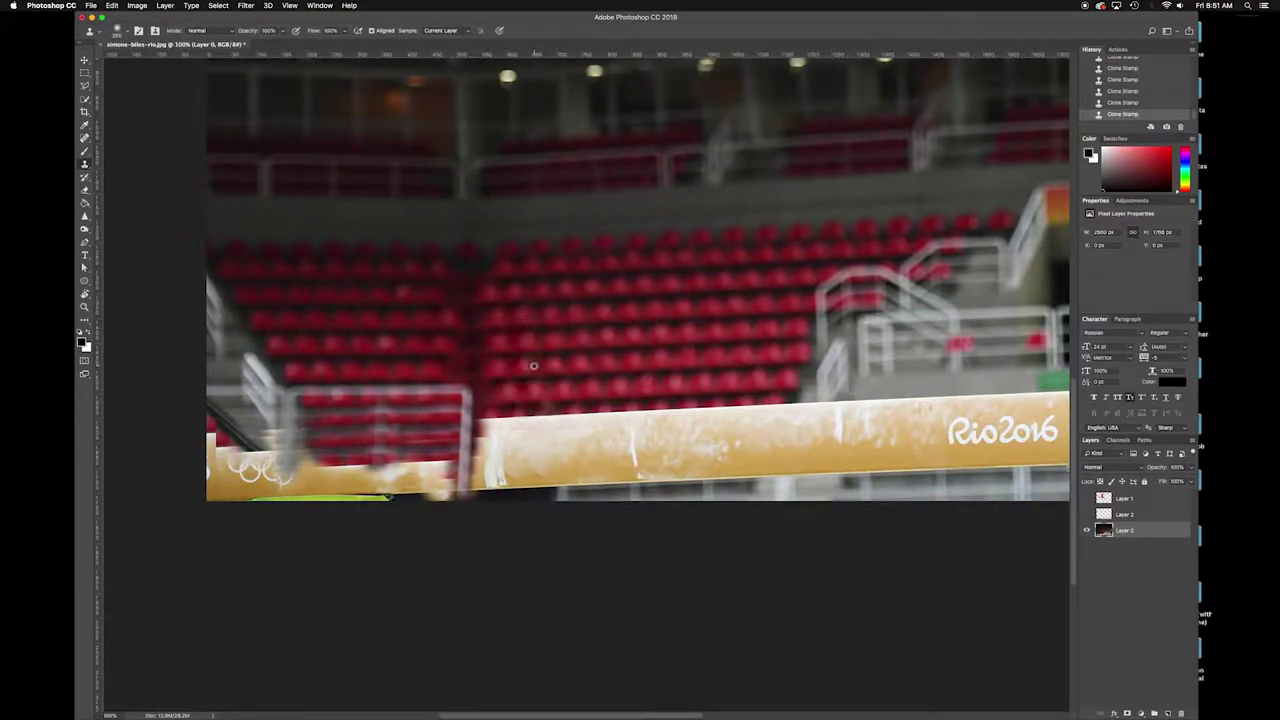
{"action": "left_click", "coordinate": [534, 366], "text": "alt"}
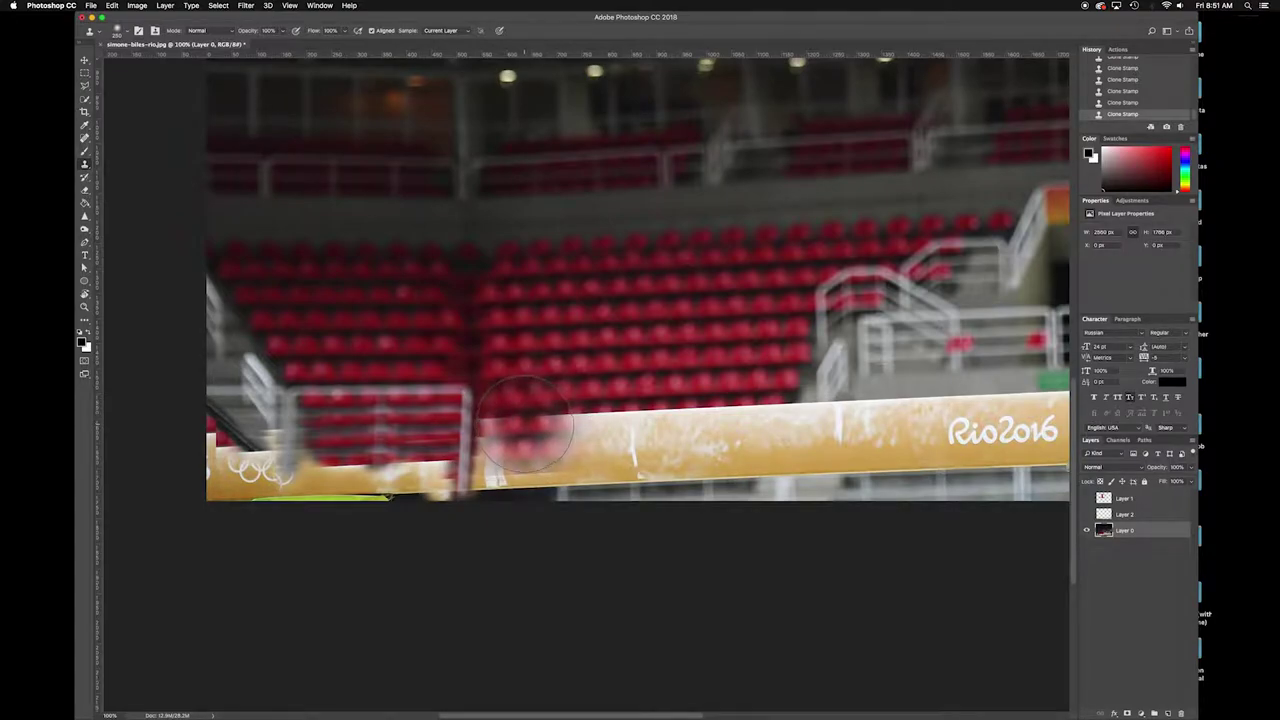
{"action": "mouse_move", "coordinate": [526, 424]}
{"action": "left_mouse_down"}
{"action": "mouse_move", "coordinate": [509, 427]}
{"action": "mouse_move", "coordinate": [525, 440]}
{"action": "mouse_move", "coordinate": [764, 437]}
{"action": "mouse_move", "coordinate": [722, 490]}
{"action": "mouse_move", "coordinate": [650, 469]}
{"action": "mouse_move", "coordinate": [590, 482]}
{"action": "left_mouse_up"}
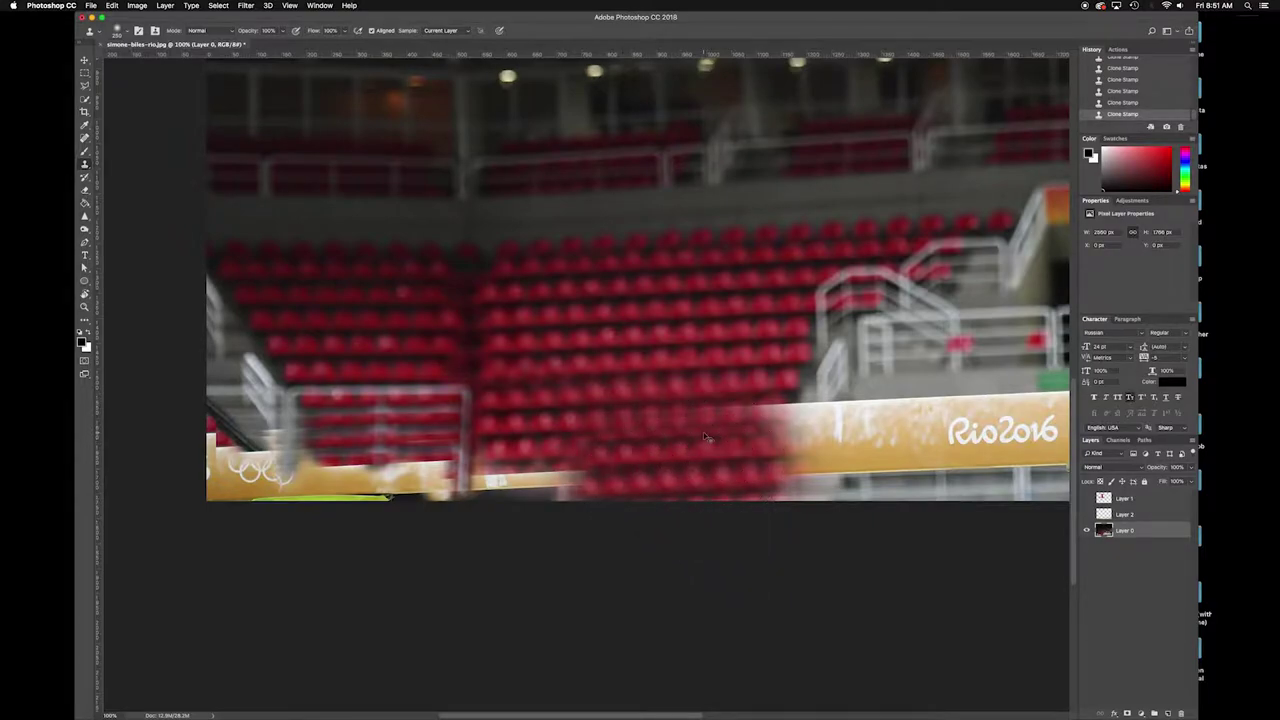
{"action": "key", "text": "super+z"}
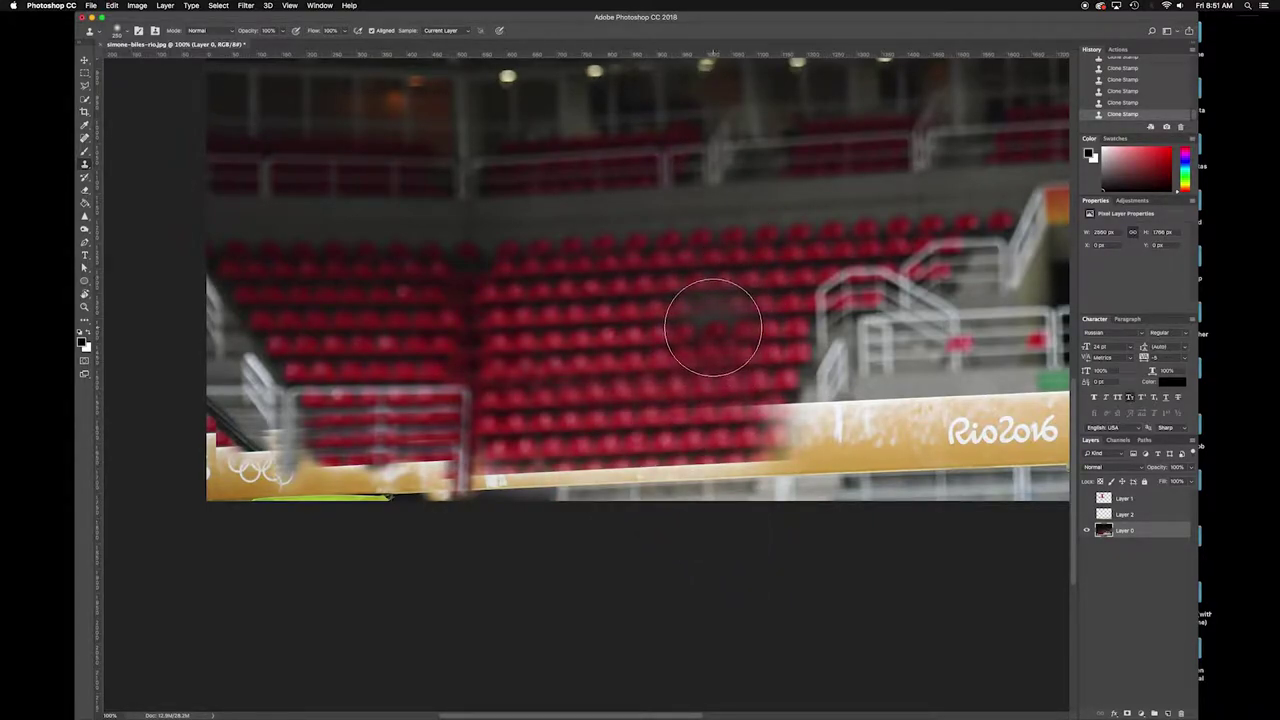
{"action": "mouse_move", "coordinate": [729, 443]}
{"action": "left_mouse_down"}
{"action": "mouse_move", "coordinate": [729, 486]}
{"action": "mouse_move", "coordinate": [671, 508]}
{"action": "mouse_move", "coordinate": [506, 514]}
{"action": "left_mouse_up"}
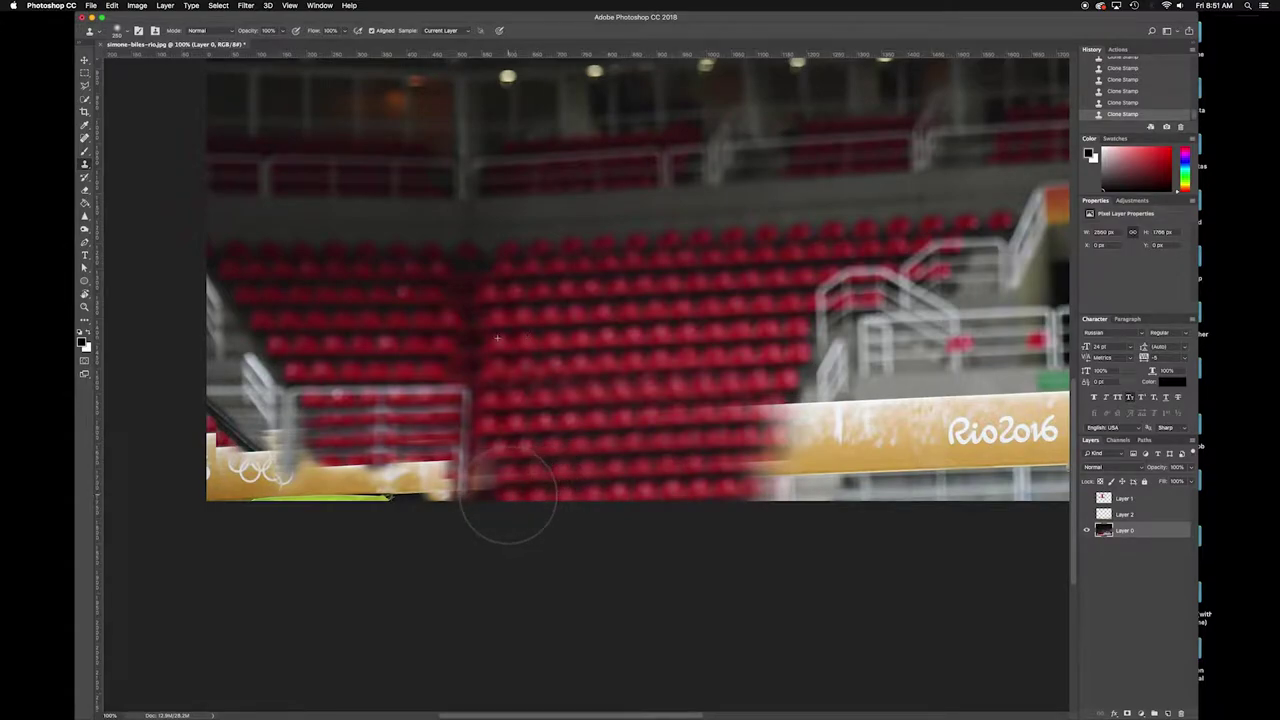
Step: Clone the red seats and grey steps down over the right end of the beam
{"action": "mouse_move", "coordinate": [723, 491]}
{"action": "left_mouse_down"}
{"action": "mouse_move", "coordinate": [772, 433]}
{"action": "mouse_move", "coordinate": [768, 405]}
{"action": "mouse_move", "coordinate": [673, 441]}
{"action": "mouse_move", "coordinate": [737, 455]}
{"action": "mouse_move", "coordinate": [452, 404]}
{"action": "mouse_move", "coordinate": [340, 426]}
{"action": "mouse_move", "coordinate": [330, 449]}
{"action": "mouse_move", "coordinate": [248, 435]}
{"action": "mouse_move", "coordinate": [287, 462]}
{"action": "left_mouse_up"}
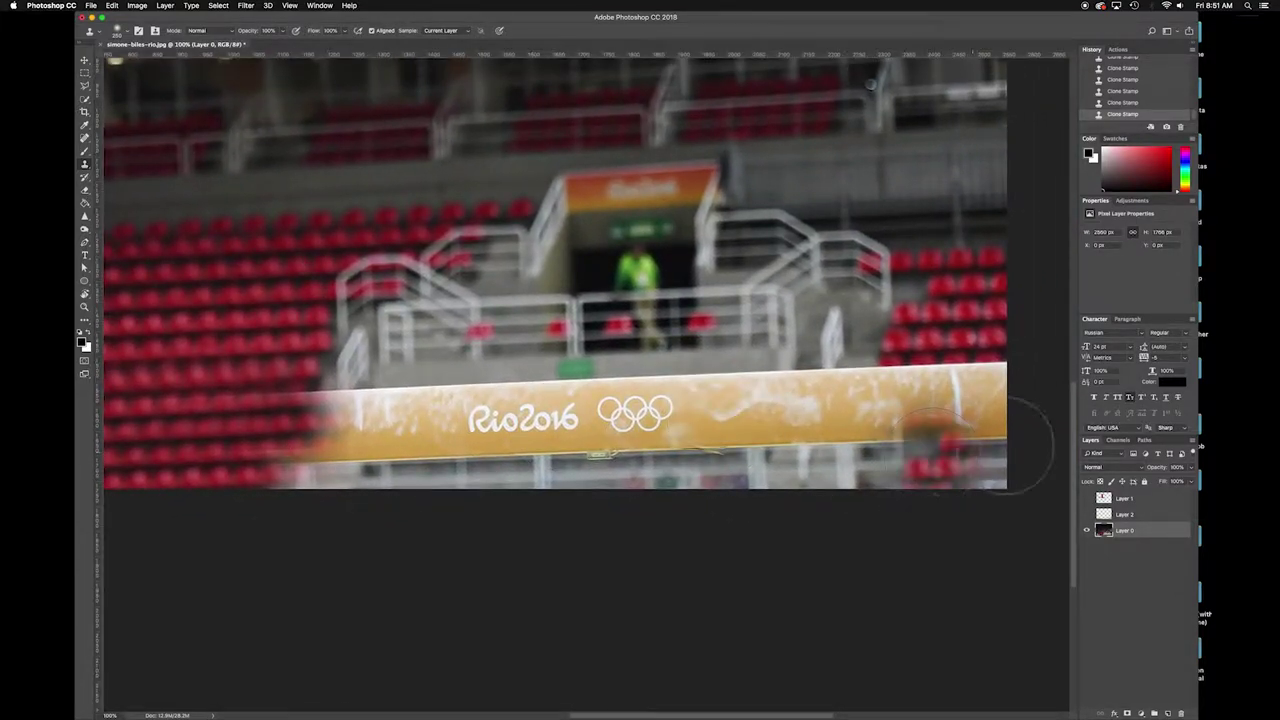
{"action": "left_click", "coordinate": [983, 314], "text": "alt"}
{"action": "mouse_move", "coordinate": [984, 338]}
{"action": "left_mouse_down"}
{"action": "mouse_move", "coordinate": [972, 362]}
{"action": "mouse_move", "coordinate": [980, 380]}
{"action": "mouse_move", "coordinate": [988, 372]}
{"action": "mouse_move", "coordinate": [986, 442]}
{"action": "mouse_move", "coordinate": [966, 392]}
{"action": "mouse_move", "coordinate": [894, 400]}
{"action": "mouse_move", "coordinate": [914, 429]}
{"action": "mouse_move", "coordinate": [962, 442]}
{"action": "left_mouse_up"}
{"action": "mouse_move", "coordinate": [870, 400]}
{"action": "left_mouse_down"}
{"action": "mouse_move", "coordinate": [880, 420]}
{"action": "mouse_move", "coordinate": [869, 369]}
{"action": "left_mouse_up"}
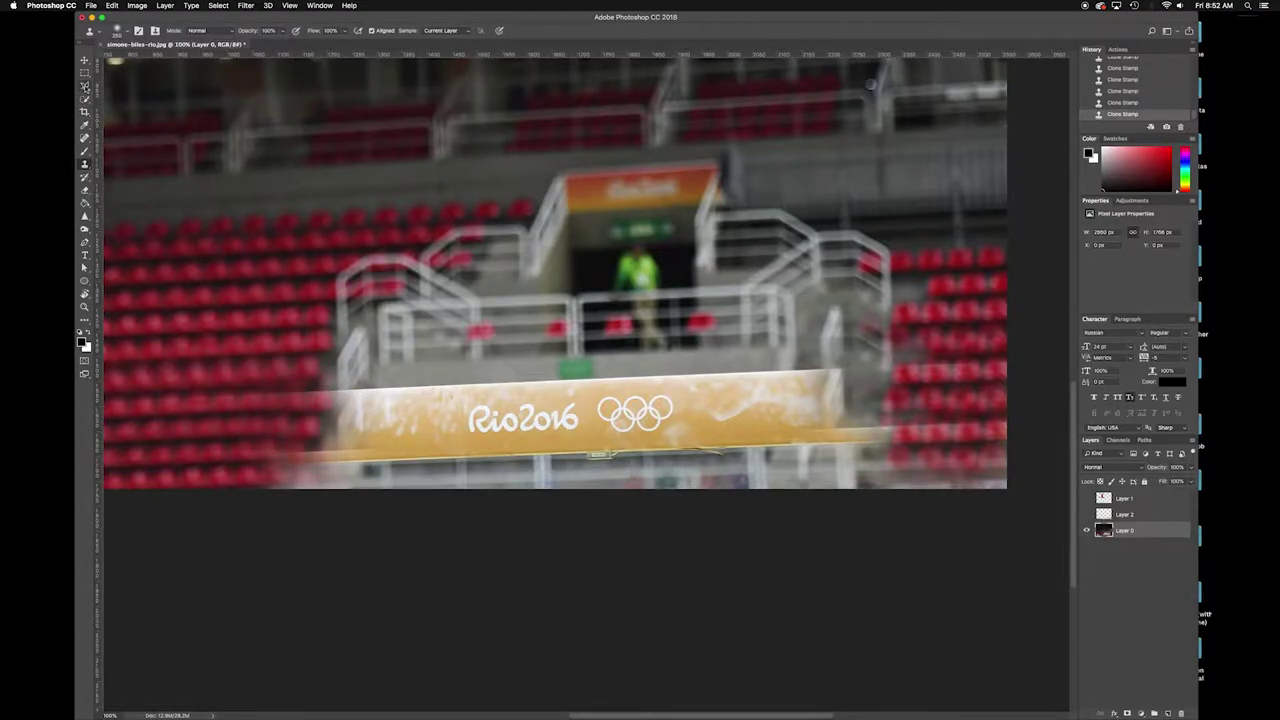
Step: Select the grey wall strip above the Rio2016 lettering with the Polygonal Lasso and copy it onto a new layer
{"action": "left_click", "coordinate": [85, 86]}
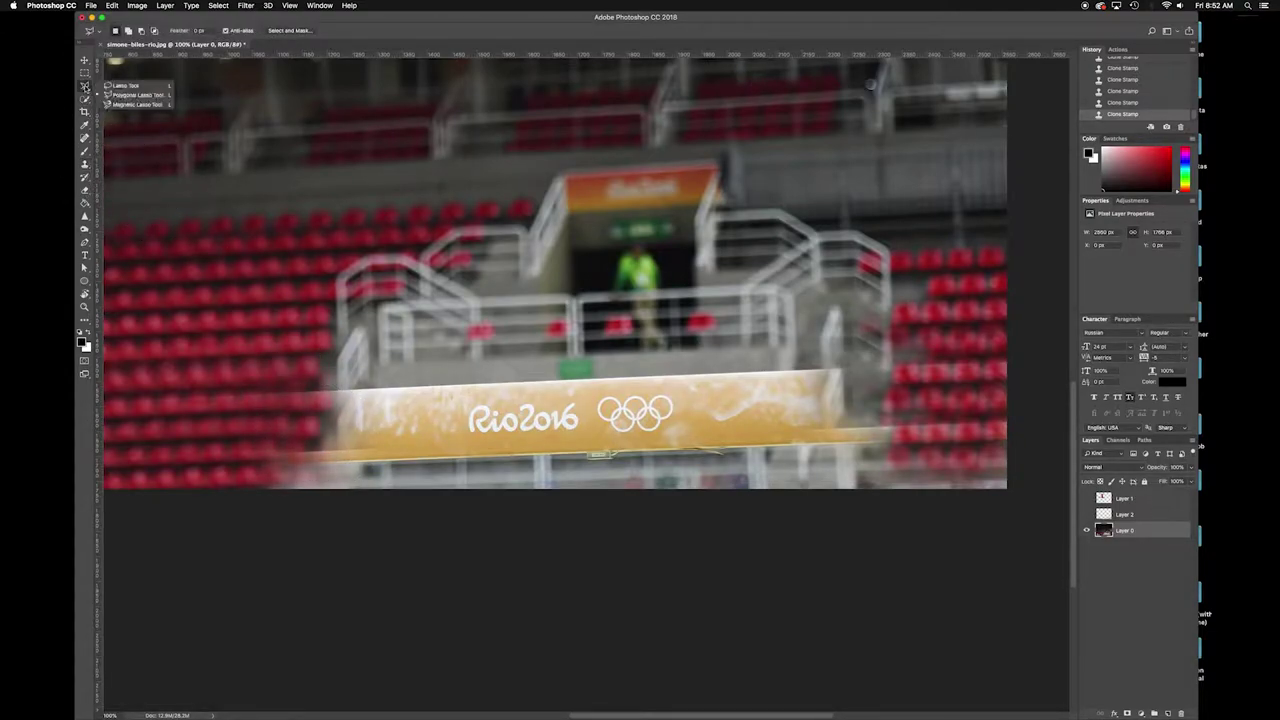
{"action": "left_click", "coordinate": [130, 95]}
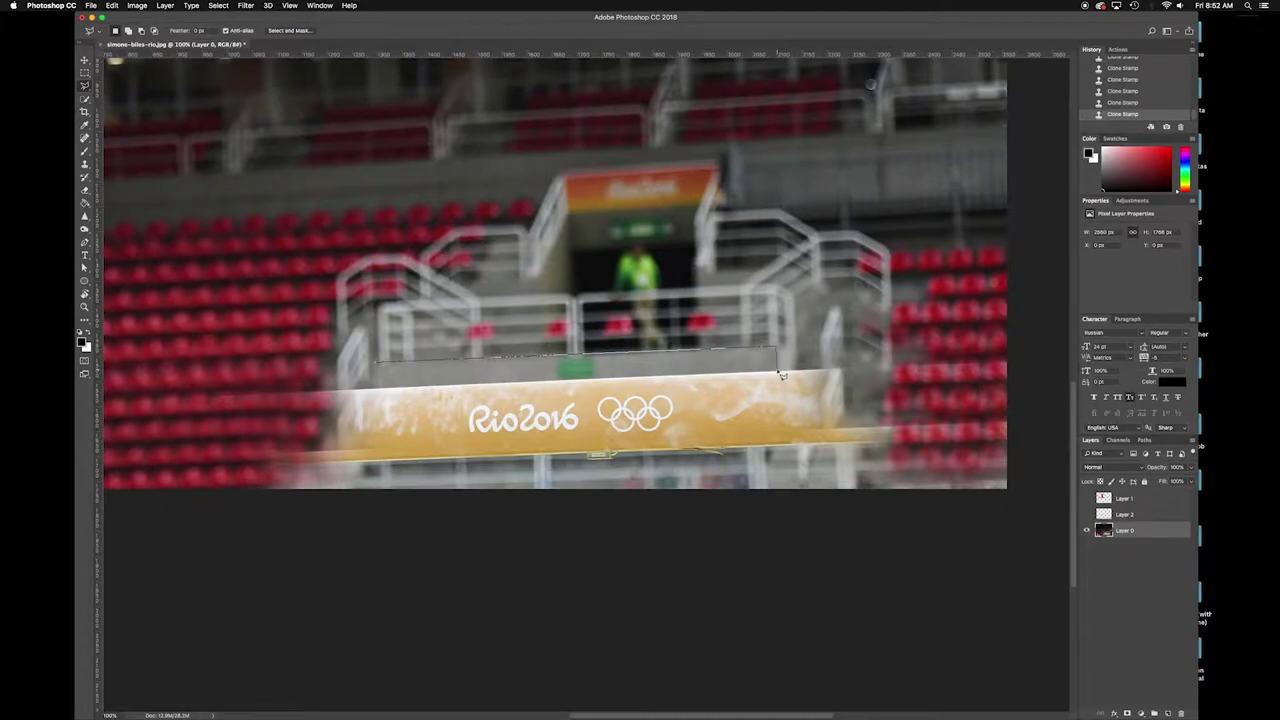
{"action": "left_click", "coordinate": [777, 370]}
{"action": "left_click", "coordinate": [376, 365]}
{"action": "key", "text": "super+c"}
{"action": "key", "text": "super+v"}
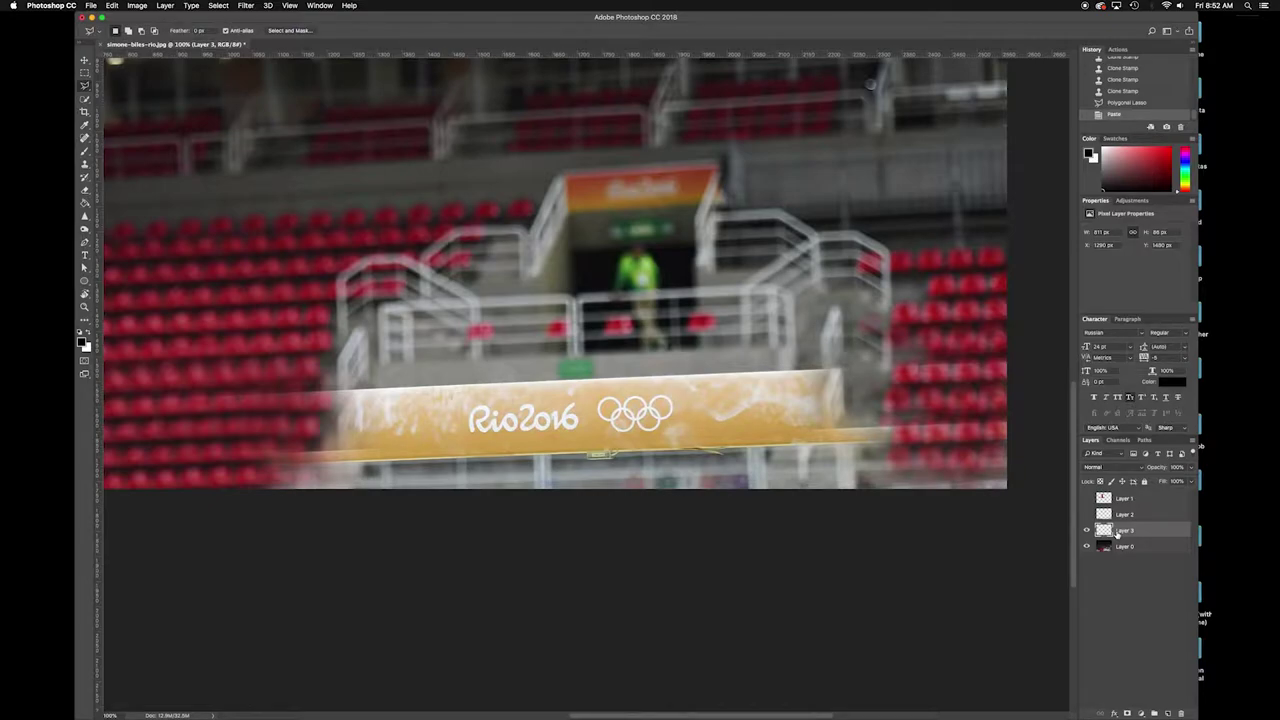
Step: Stretch the pasted grey wall strip vertically to the photo's lower edge with Free Transform, keeping its top edge in place
{"action": "key", "text": "super+t"}
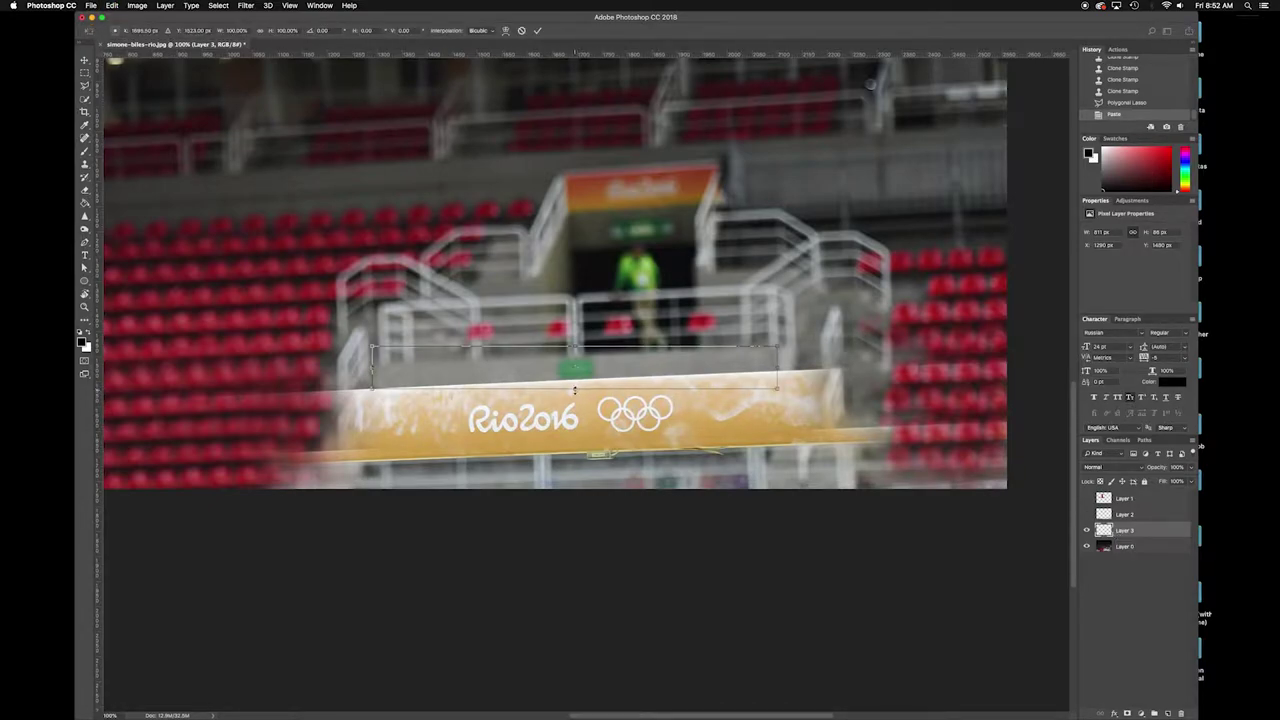
{"action": "left_click_drag", "start_coordinate": [574, 390], "coordinate": [576, 491]}
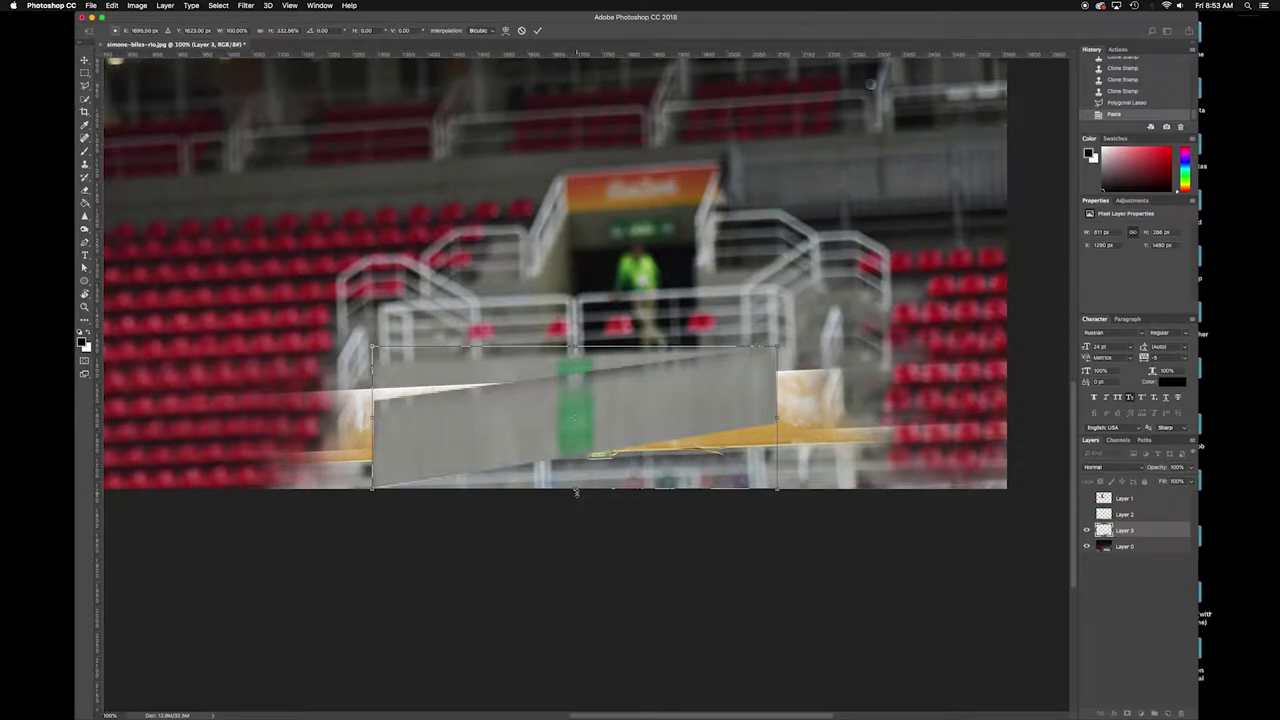
{"action": "key", "text": "Return"}
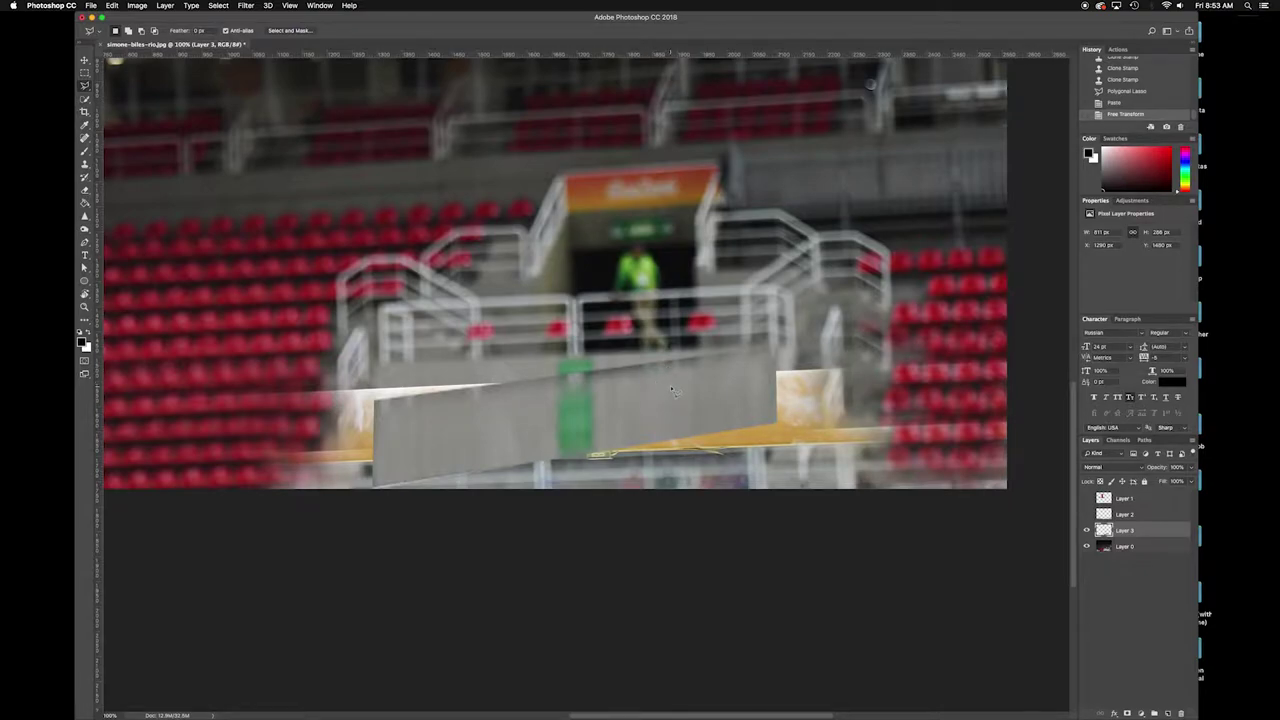
Step: Nudge the stretched wall patch up about 20 px with the Move tool
{"action": "key", "text": "v"}
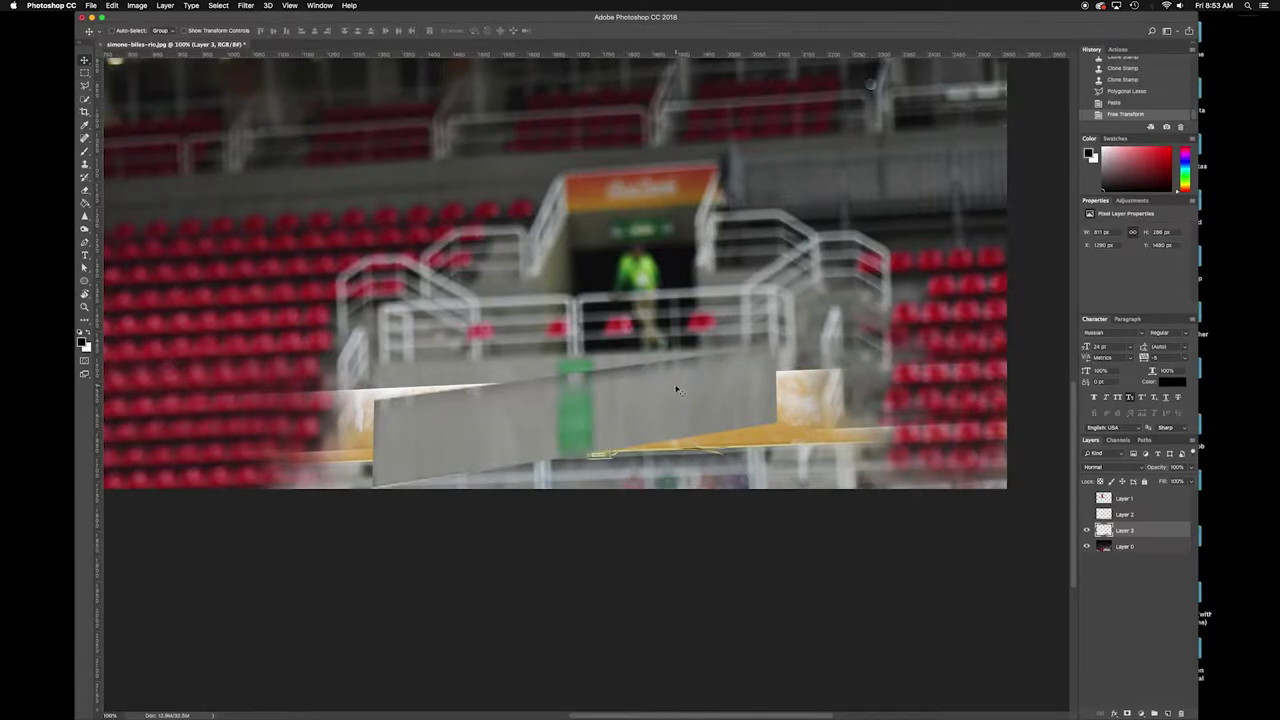
{"action": "key", "text": "Up"}
{"action": "key", "text": "Up"}
{"action": "key", "text": "Up"}
{"action": "key", "text": "Up"}
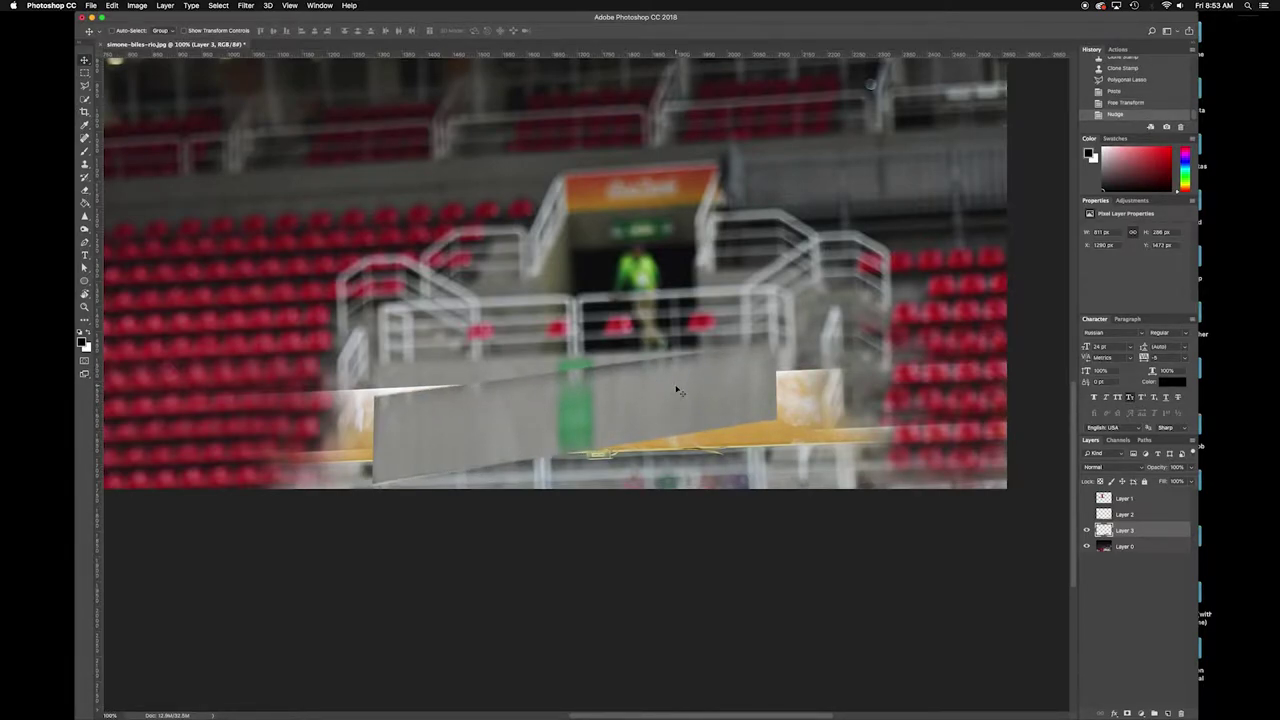
{"action": "key", "text": "Up"}
{"action": "key", "text": "Up"}
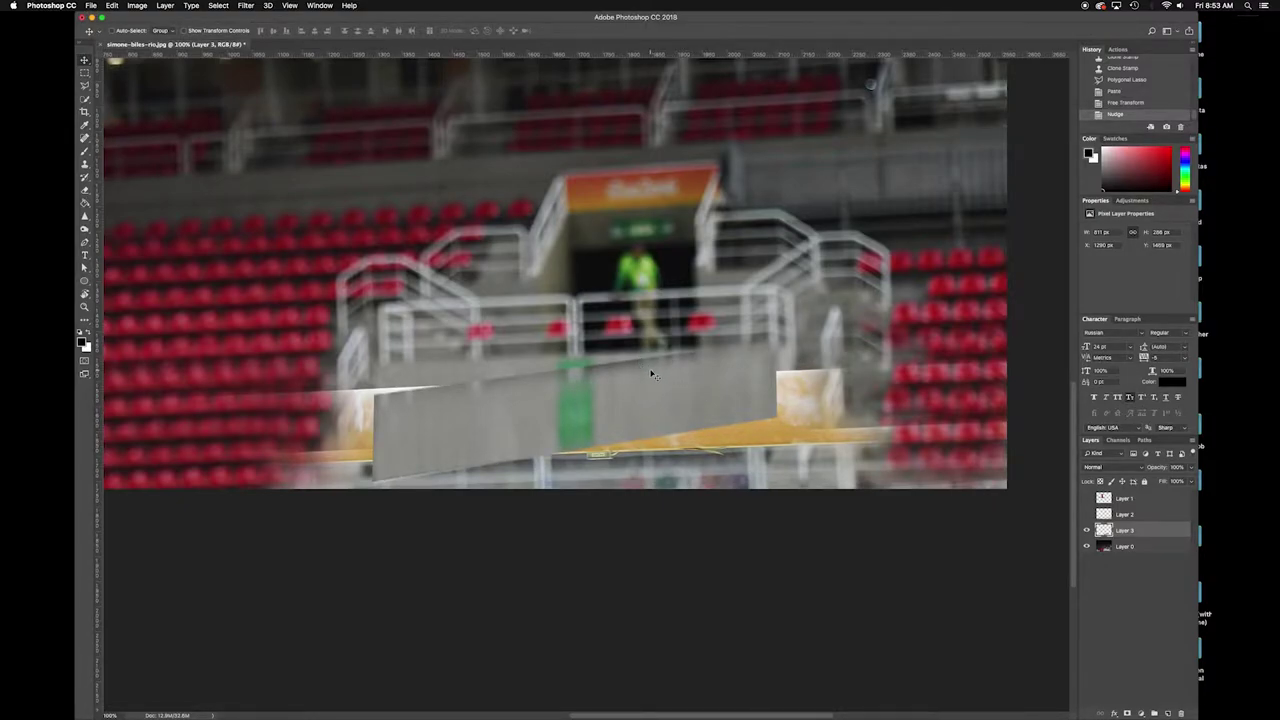
Step: Erase the hard upper edge of the wall patch to blend it into the original wall
{"action": "key", "text": "e"}
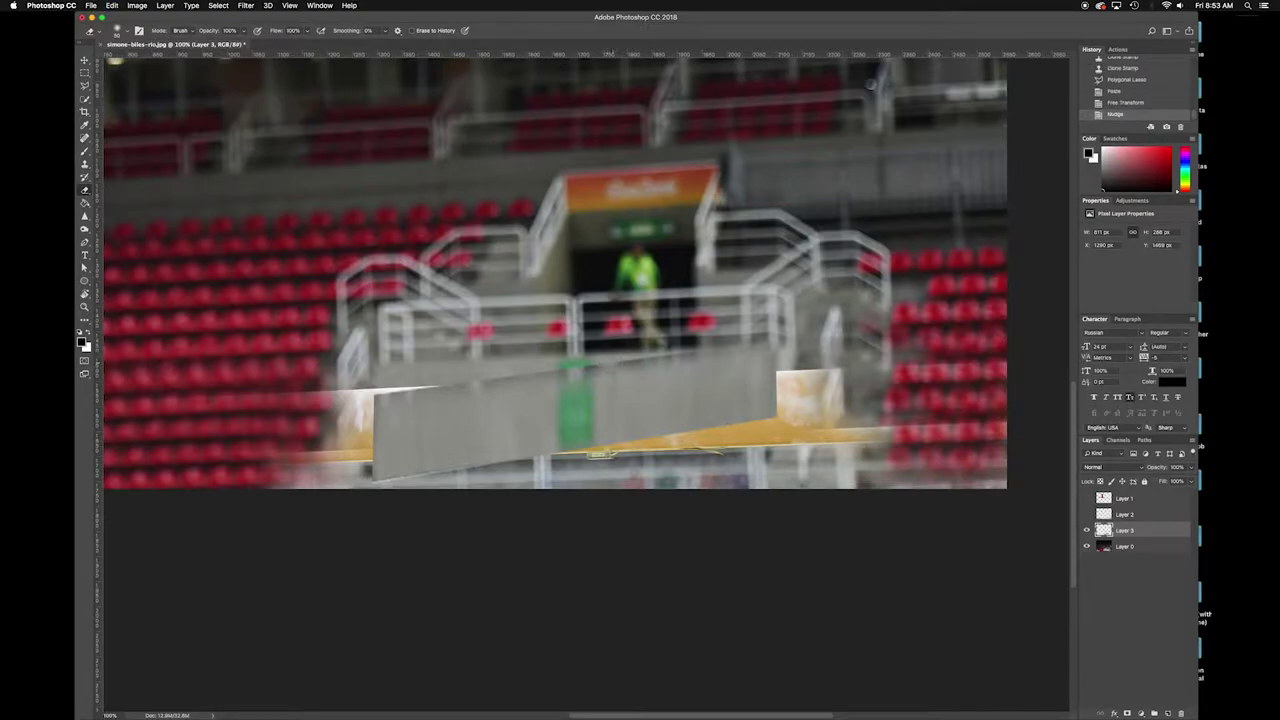
{"action": "left_click", "coordinate": [666, 360]}
{"action": "left_click", "coordinate": [678, 352]}
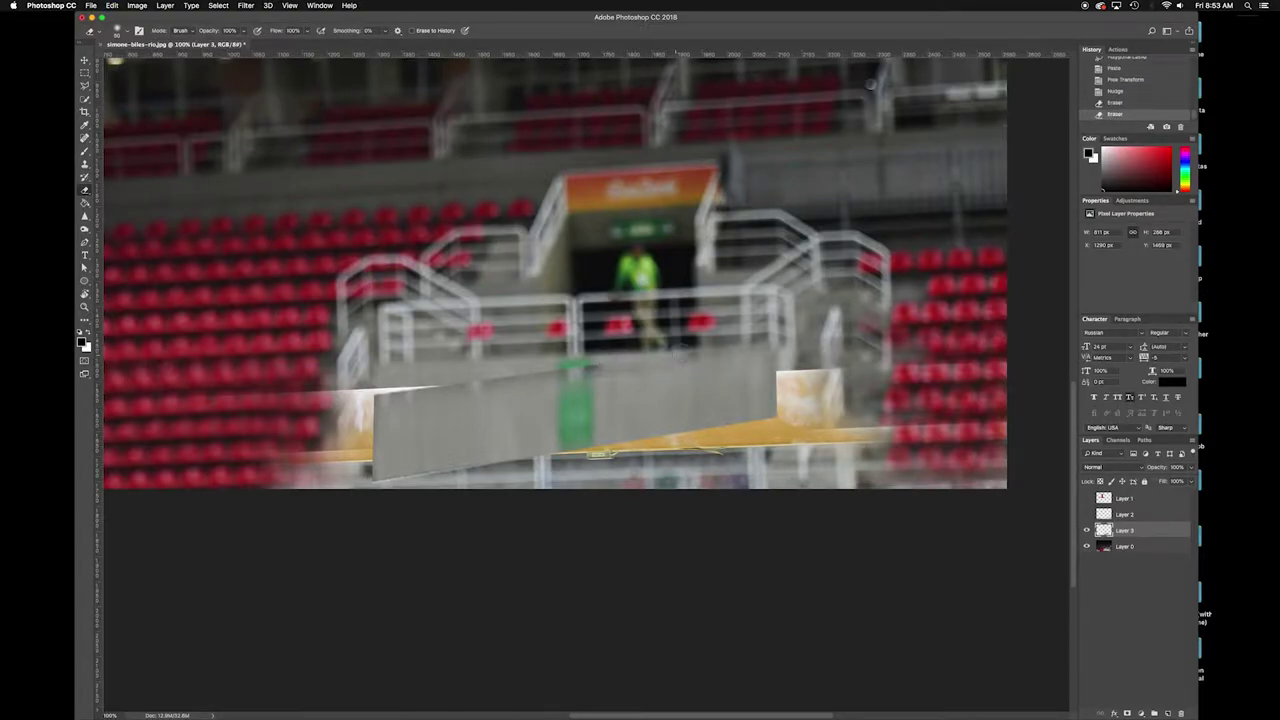
{"action": "left_click", "coordinate": [691, 353]}
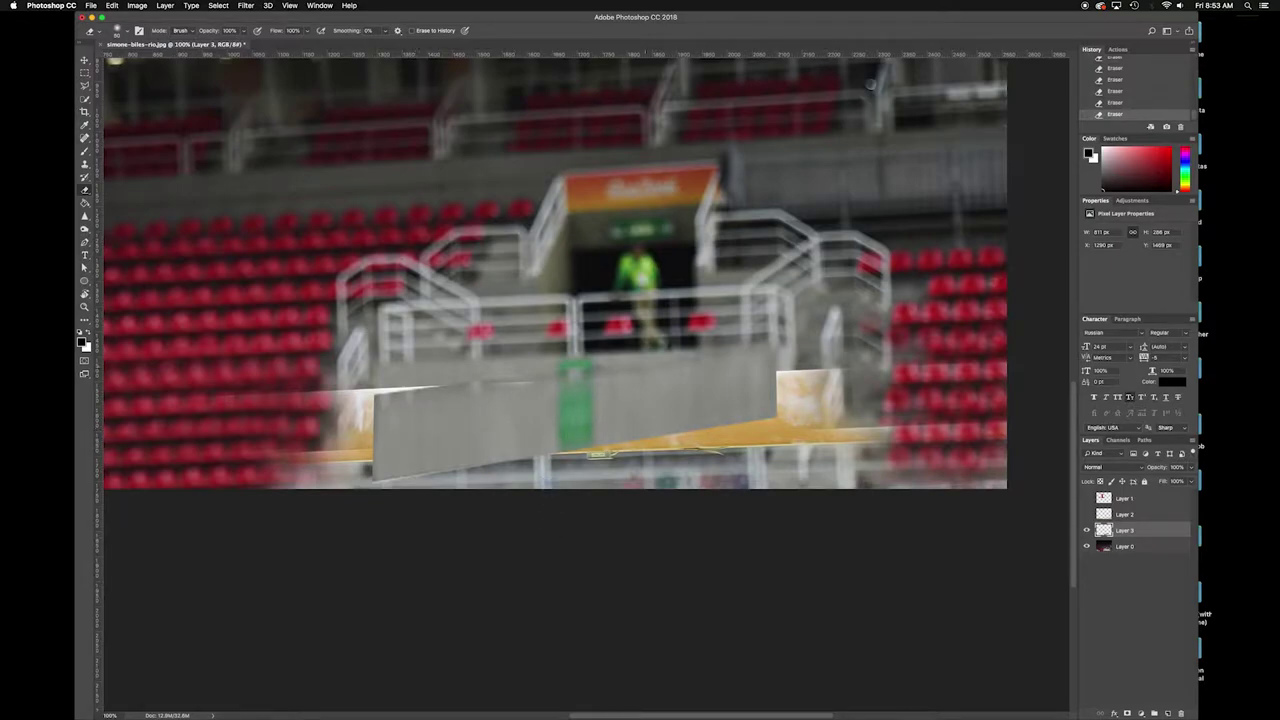
Step: Warp the wall patch on Layer 3 so its sloping lower side runs straighter and covers the beam between the railings
{"action": "left_click", "coordinate": [113, 6]}
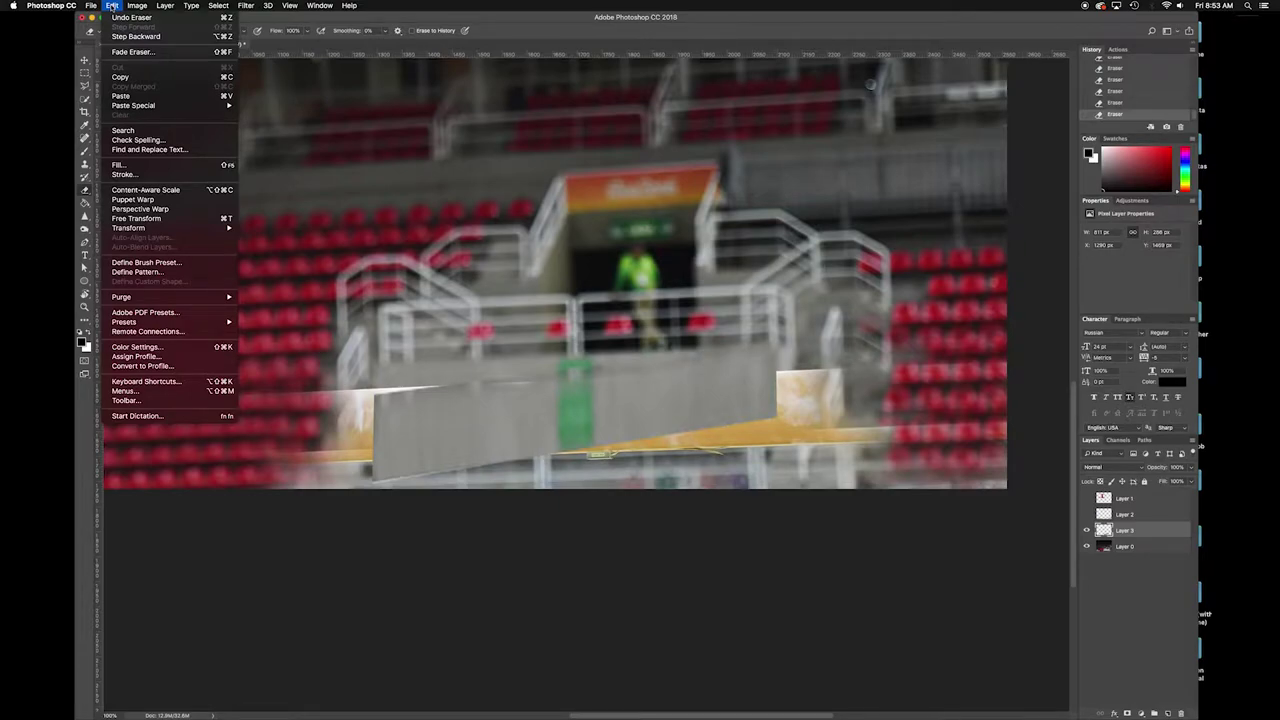
{"action": "mouse_move", "coordinate": [155, 230]}
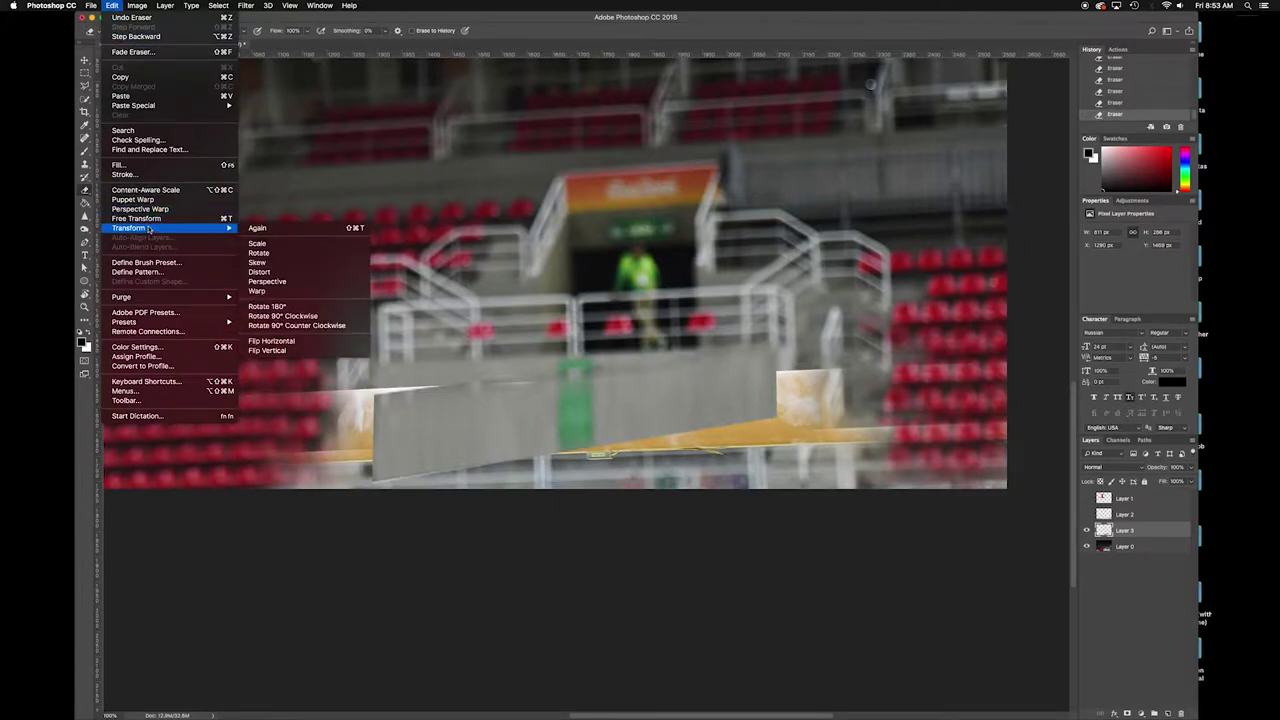
{"action": "left_click", "coordinate": [262, 292]}
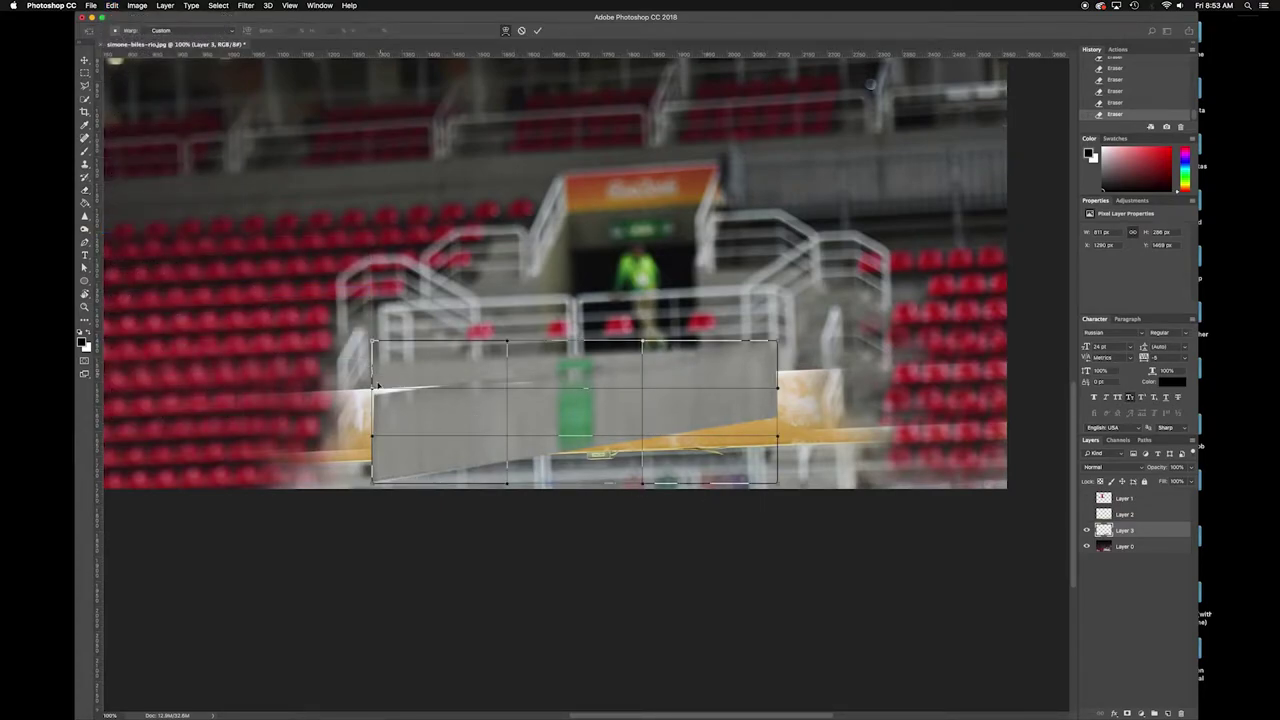
{"action": "left_click_drag", "start_coordinate": [374, 389], "coordinate": [370, 371]}
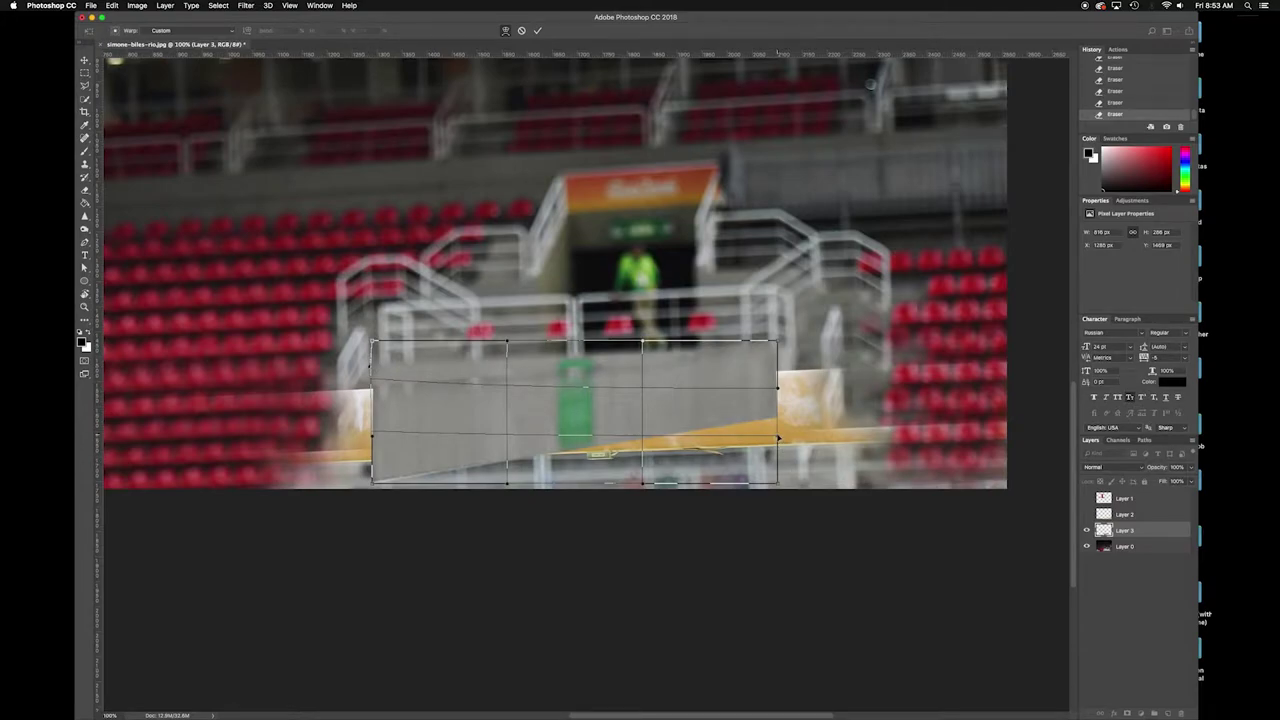
{"action": "left_click_drag", "start_coordinate": [778, 440], "coordinate": [776, 557]}
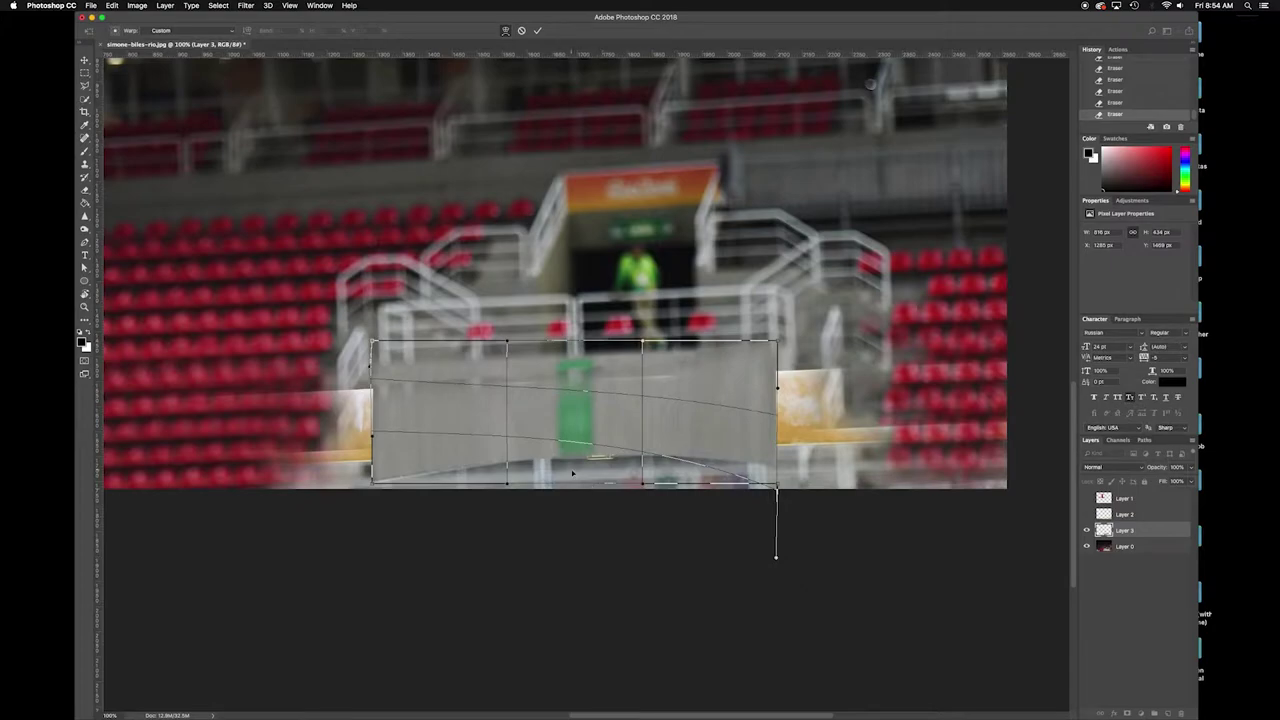
{"action": "left_click_drag", "start_coordinate": [571, 444], "coordinate": [574, 456]}
{"action": "left_click_drag", "start_coordinate": [576, 399], "coordinate": [574, 387]}
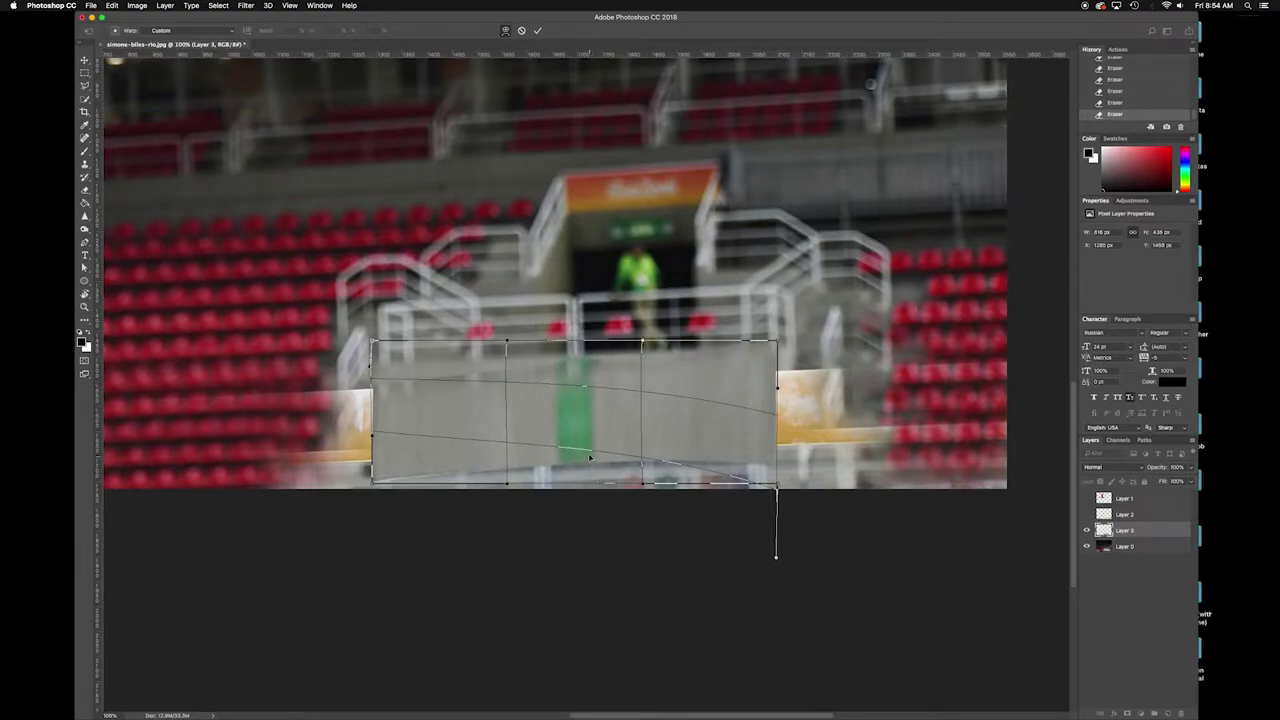
{"action": "left_click_drag", "start_coordinate": [589, 451], "coordinate": [589, 455]}
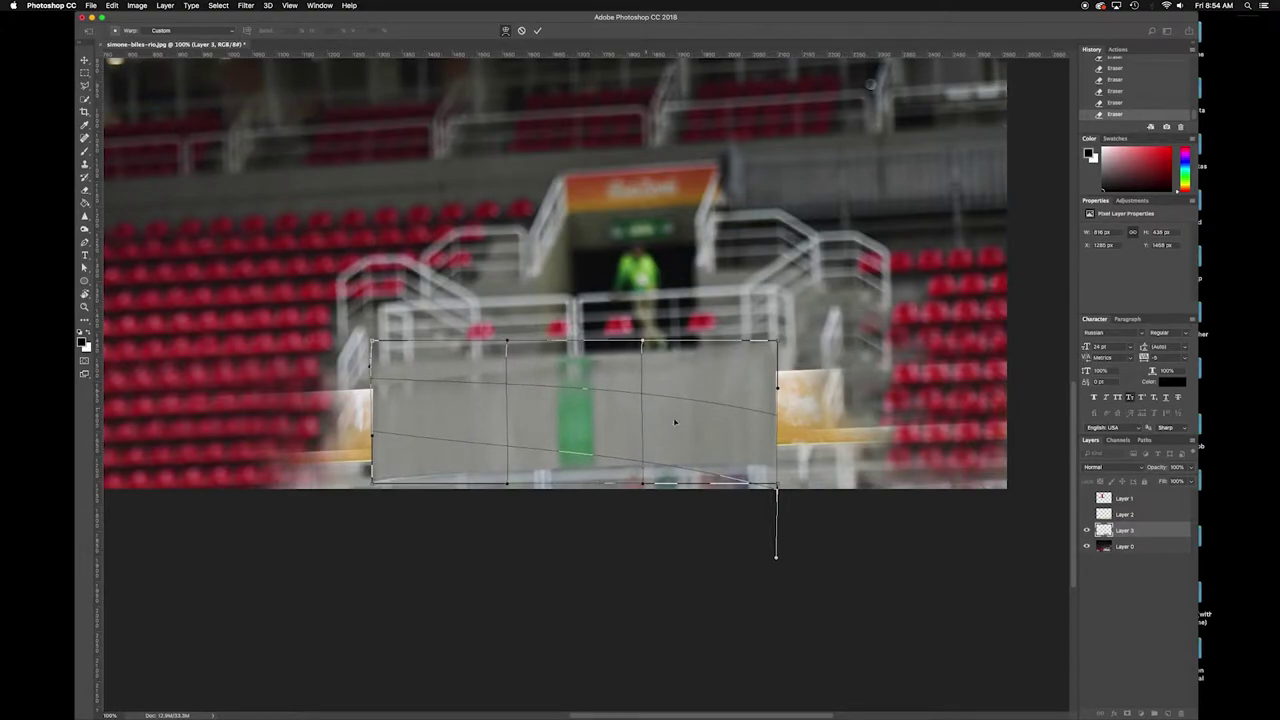
{"action": "key", "text": "Return"}
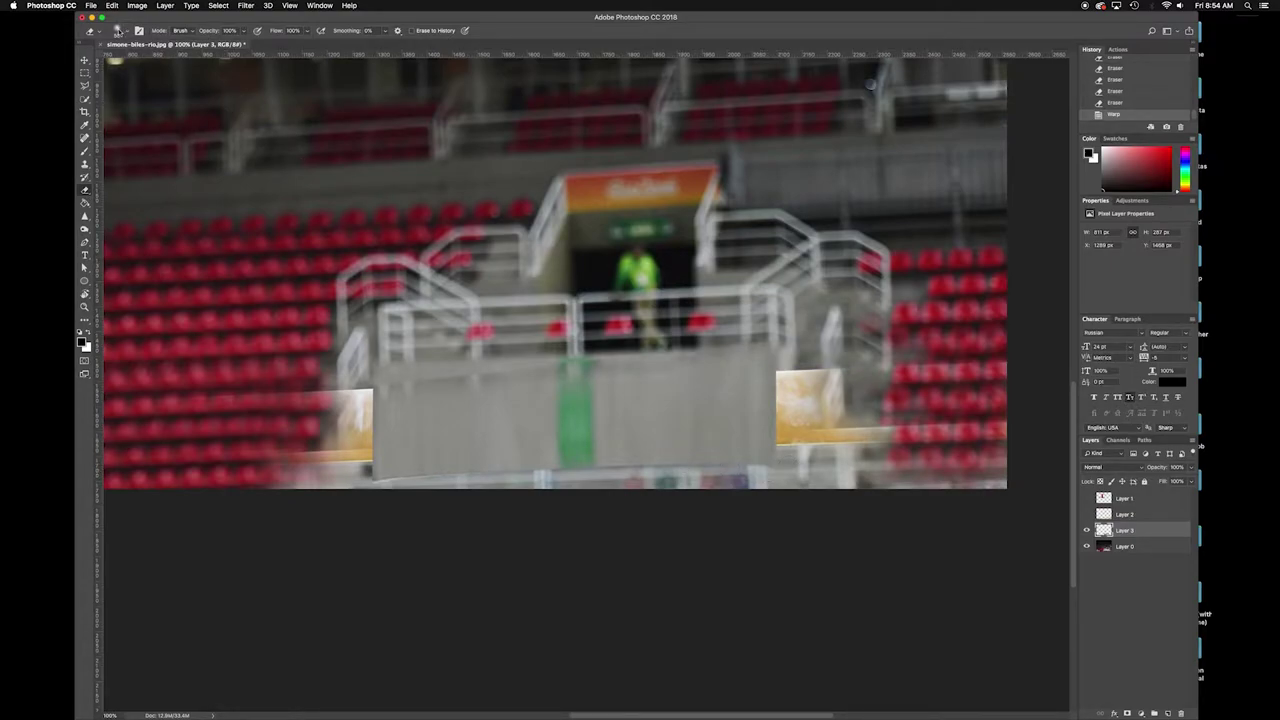
Step: Erase the hard lower edge of the warped wall patch with a large soft eraser at 100% opacity
{"action": "left_click", "coordinate": [121, 31]}
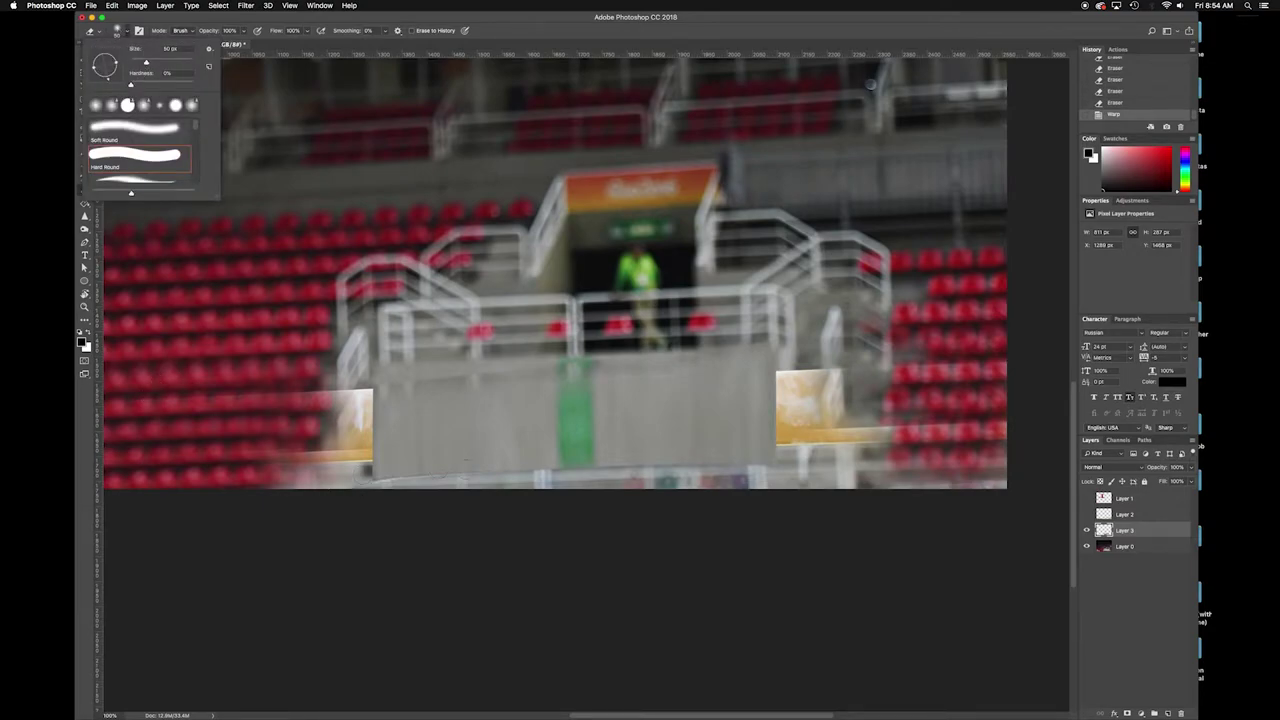
{"action": "key", "text": "Return"}
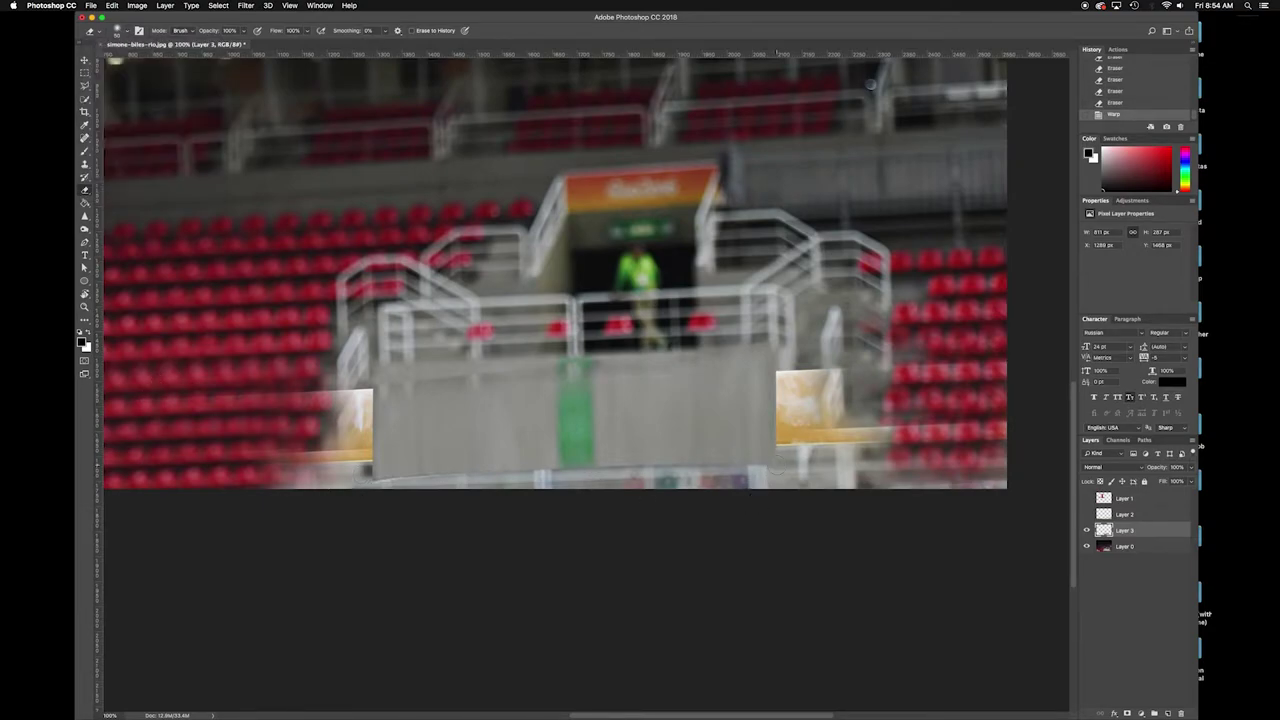
{"action": "key", "text": "Return"}
{"action": "left_click", "coordinate": [825, 568]}
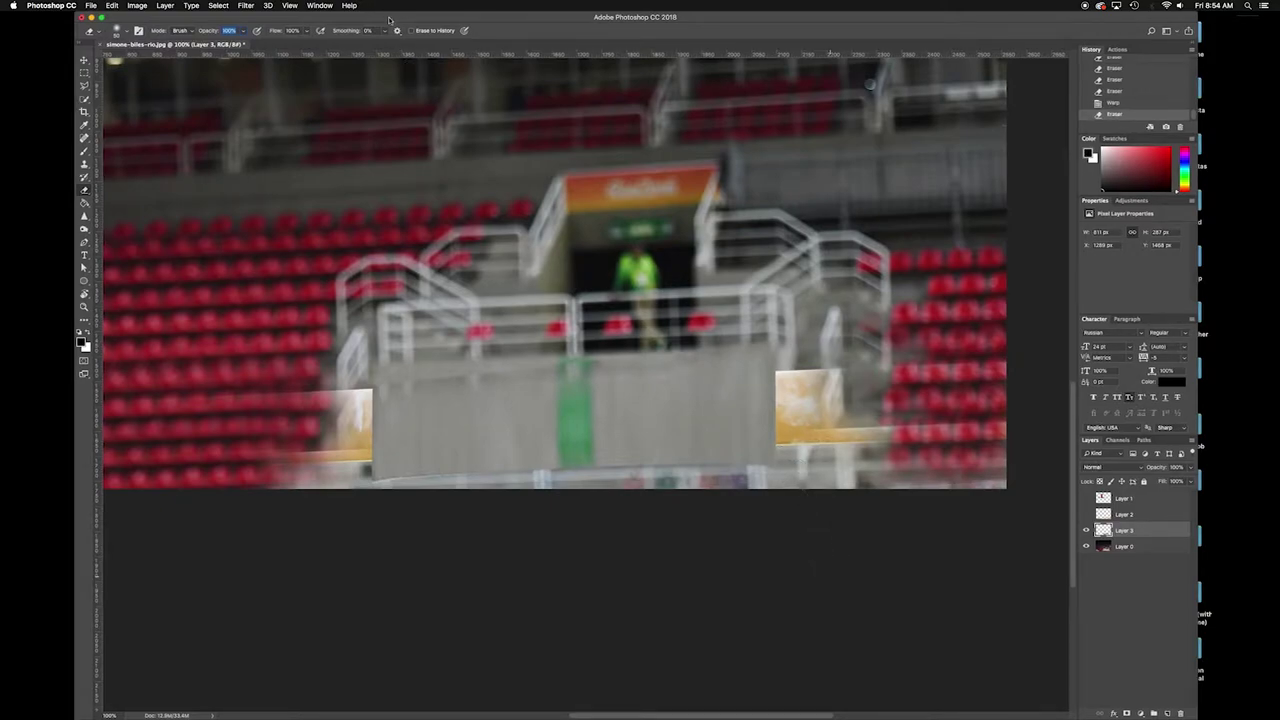
{"action": "left_click", "coordinate": [449, 689]}
{"action": "left_click", "coordinate": [182, 31]}
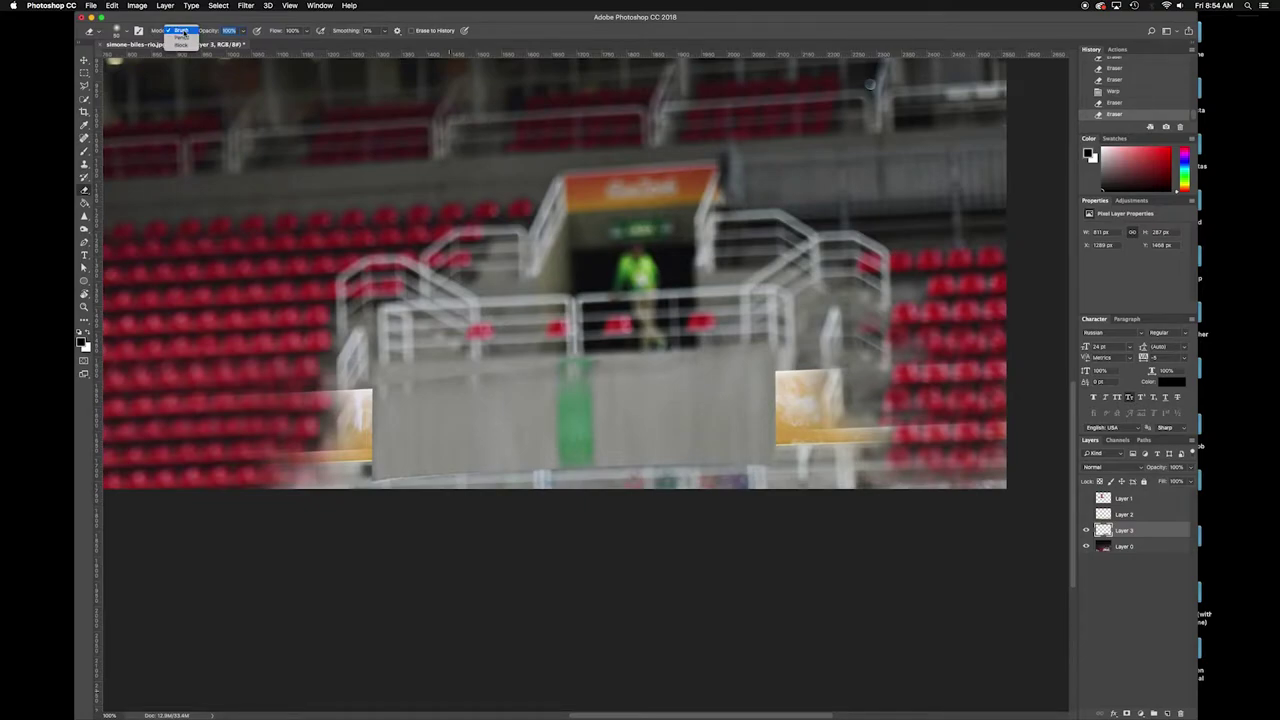
{"action": "left_click", "coordinate": [181, 32]}
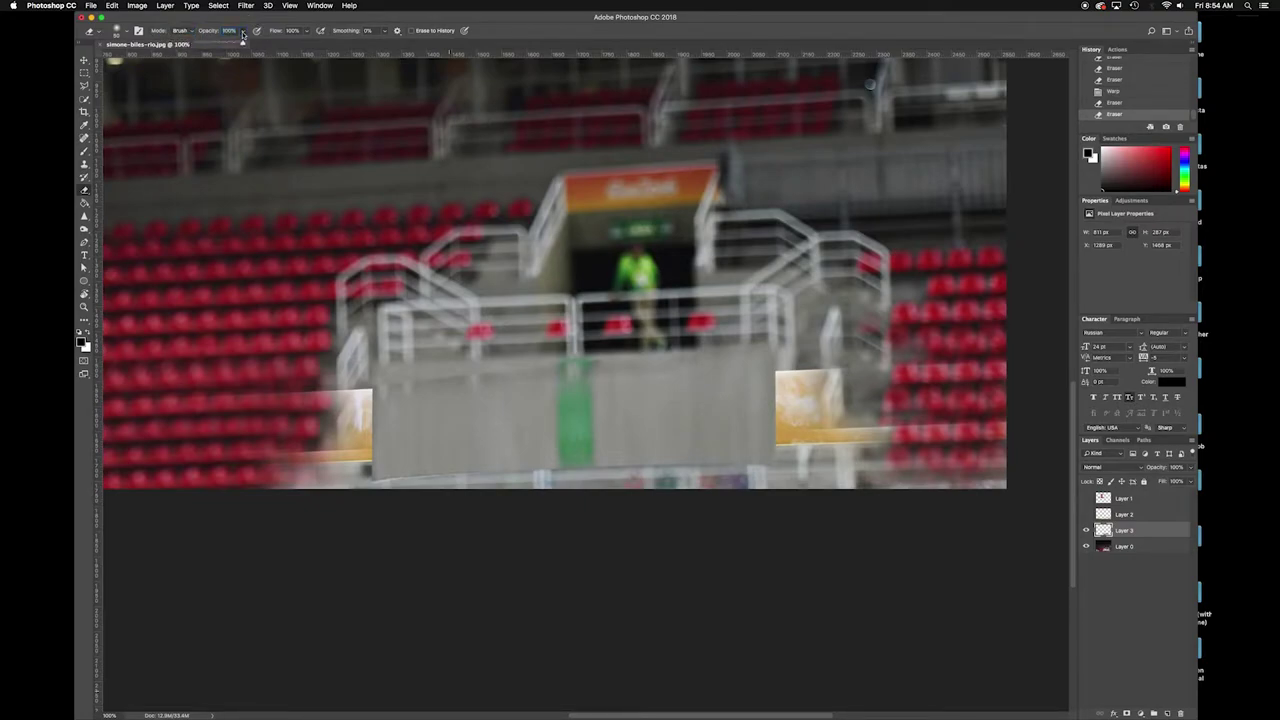
{"action": "left_click", "coordinate": [635, 648]}
{"action": "left_click", "coordinate": [776, 484]}
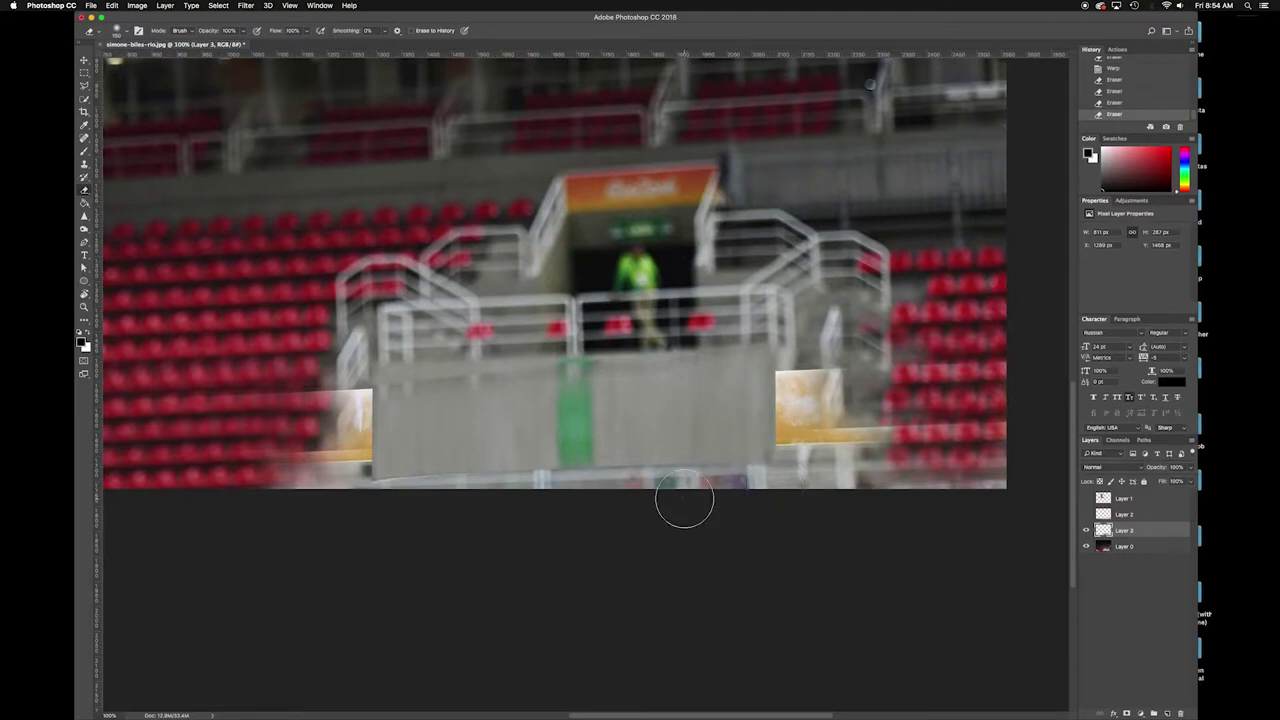
{"action": "left_click", "coordinate": [378, 510], "text": "shift"}
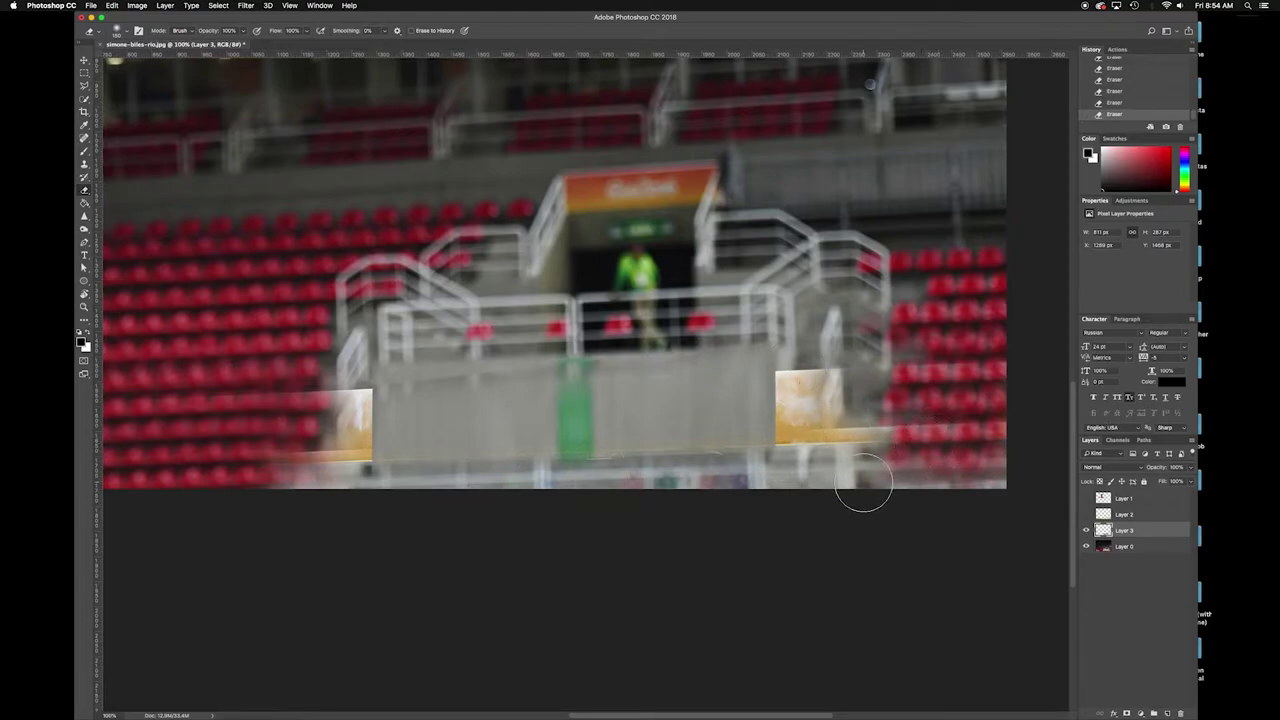
{"action": "left_click_drag", "start_coordinate": [843, 474], "coordinate": [843, 446]}
{"action": "left_click", "coordinate": [845, 440]}
{"action": "left_click", "coordinate": [1156, 551]}
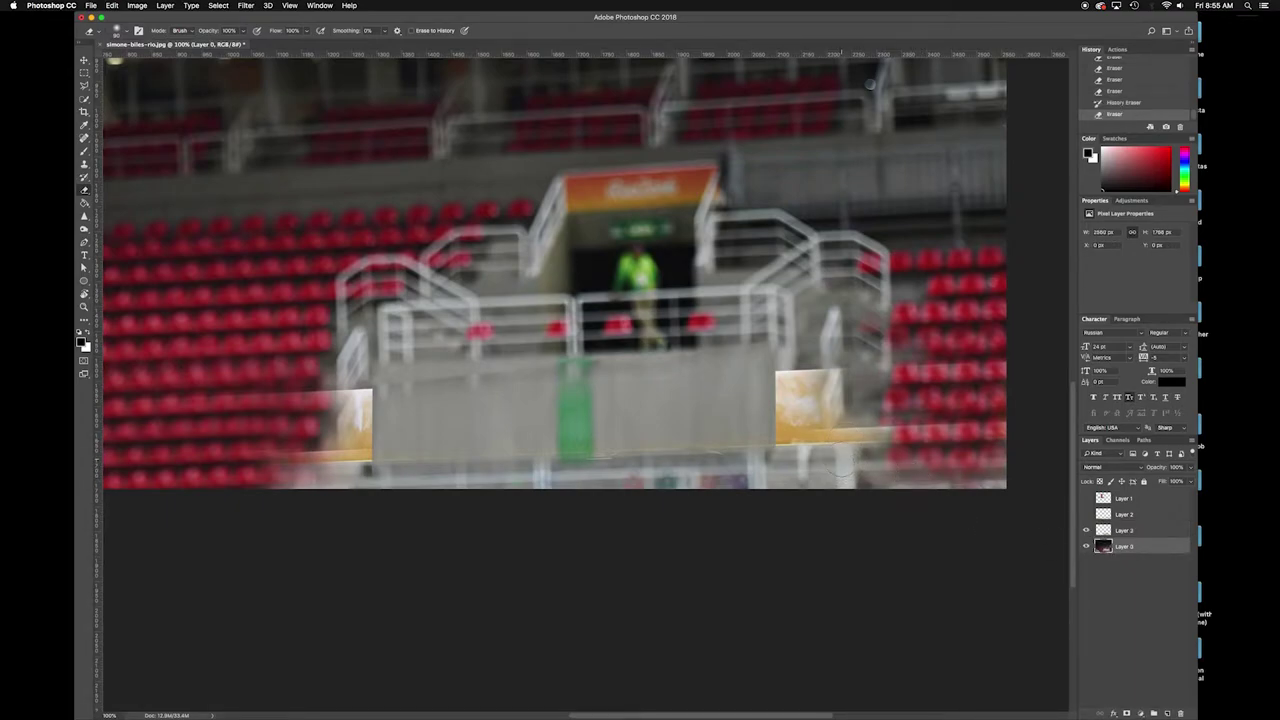
{"action": "left_click", "coordinate": [845, 460], "text": "alt"}
{"action": "left_click", "coordinate": [843, 431]}
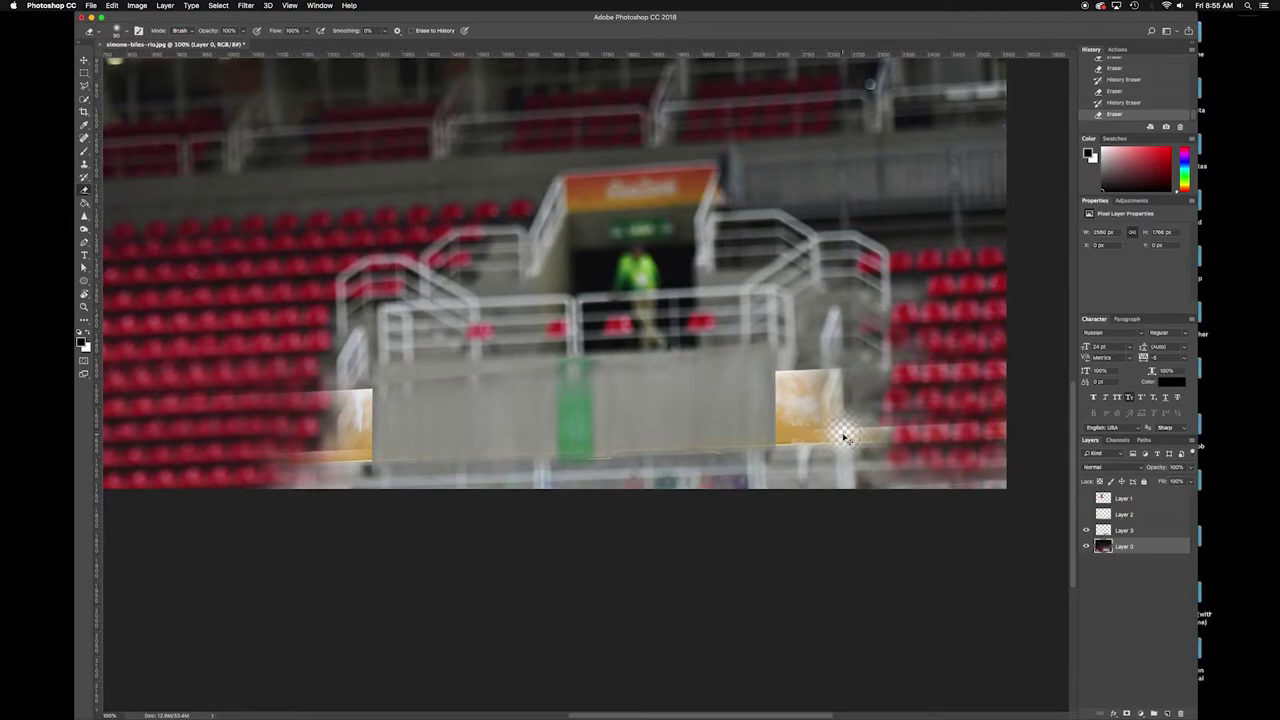
{"action": "key", "text": "super+z"}
Step: Clone the stair and railing texture on Layer 0 over the beam remnant to the right of the wall patch
{"action": "key", "text": "s"}
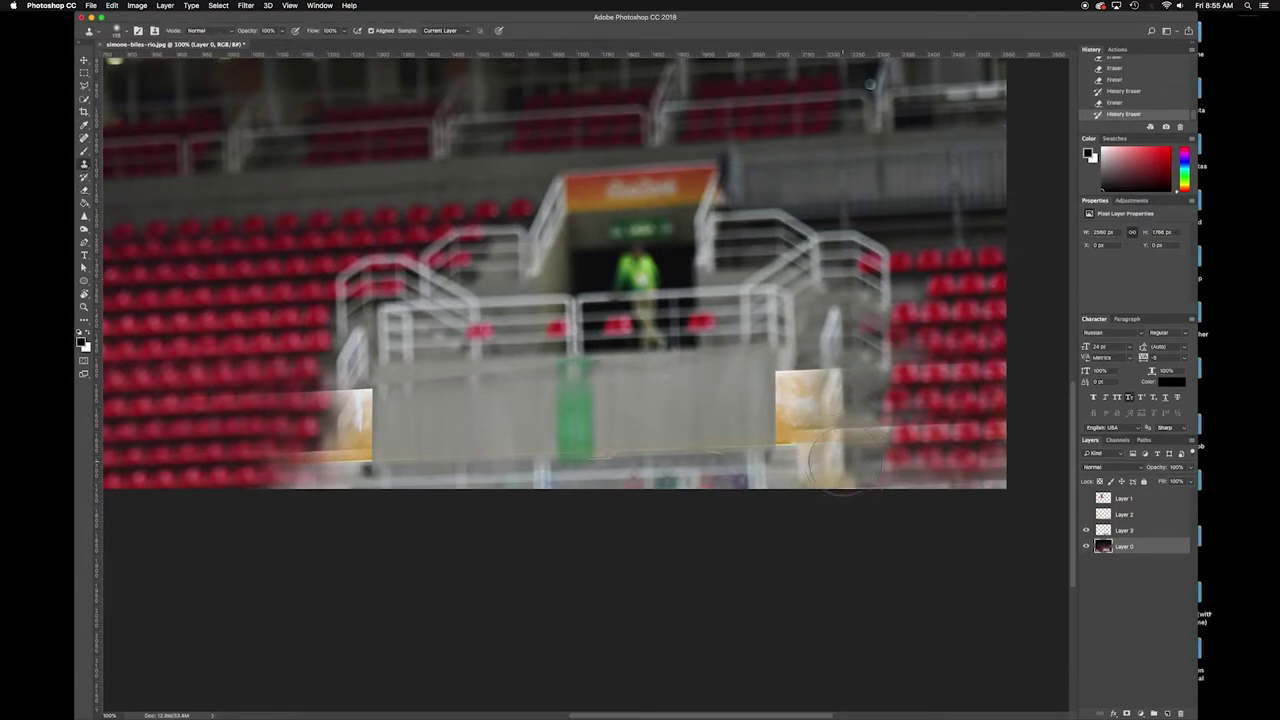
{"action": "key", "text": "["}
{"action": "key", "text": "["}
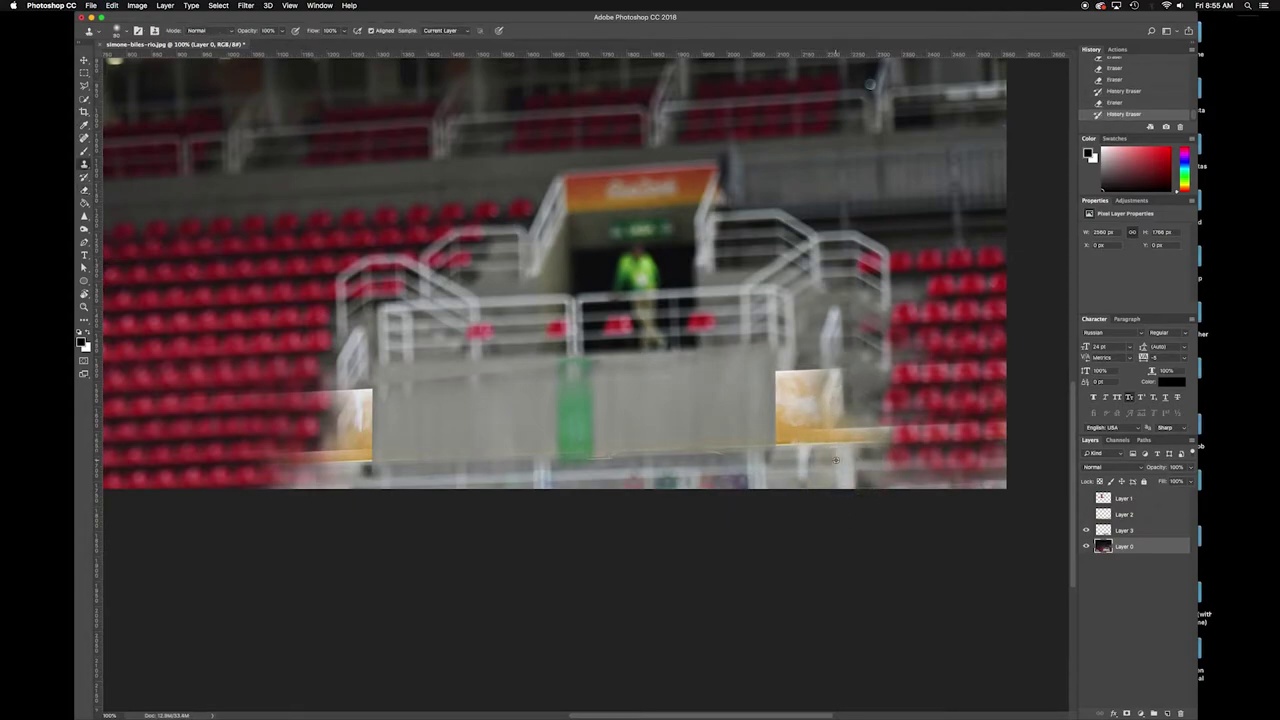
{"action": "mouse_move", "coordinate": [838, 437]}
{"action": "left_mouse_down"}
{"action": "mouse_move", "coordinate": [879, 440]}
{"action": "mouse_move", "coordinate": [795, 442]}
{"action": "left_mouse_up"}
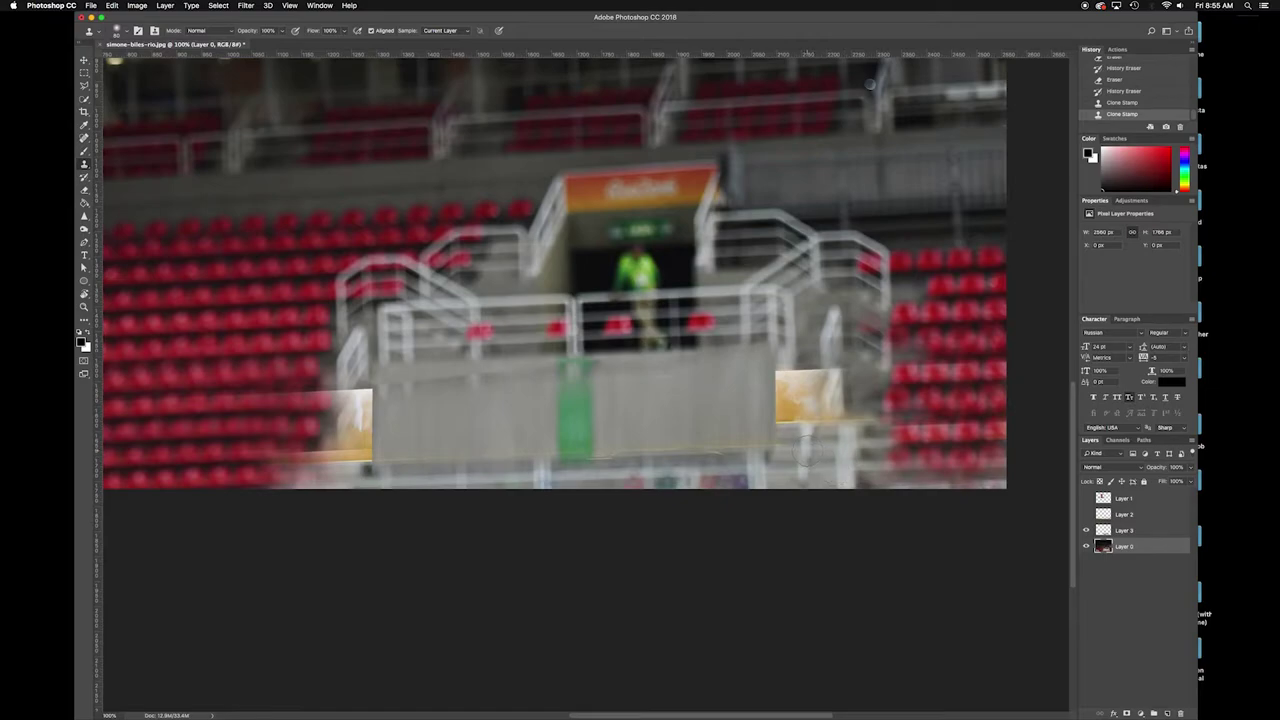
{"action": "mouse_move", "coordinate": [820, 418]}
{"action": "left_mouse_down"}
{"action": "mouse_move", "coordinate": [823, 380]}
{"action": "mouse_move", "coordinate": [787, 376]}
{"action": "left_mouse_up"}
{"action": "left_click", "coordinate": [815, 394]}
{"action": "left_click", "coordinate": [810, 384]}
{"action": "left_click", "coordinate": [857, 421]}
{"action": "left_click", "coordinate": [775, 408]}
{"action": "left_click", "coordinate": [850, 365]}
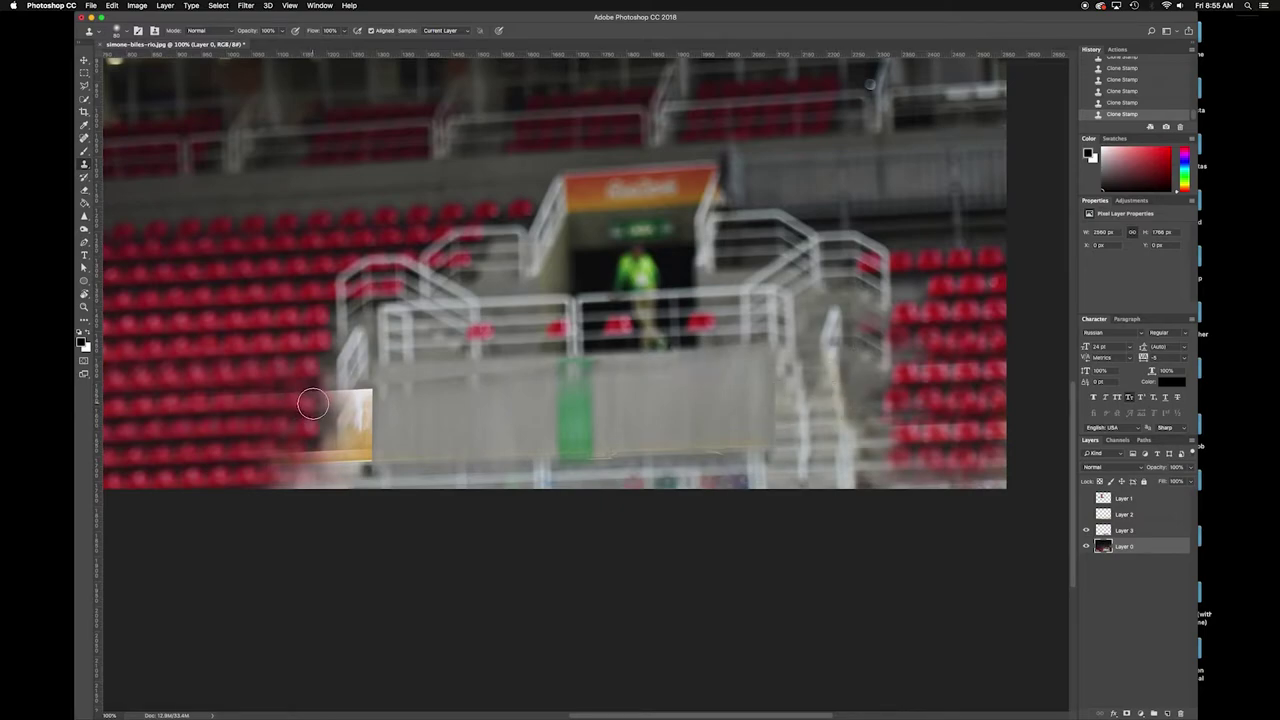
Step: Clone over the beam remnant to the left of the wall patch and along the patch's lower edge
{"action": "mouse_move", "coordinate": [364, 394]}
{"action": "left_mouse_down"}
{"action": "mouse_move", "coordinate": [360, 431]}
{"action": "mouse_move", "coordinate": [368, 396]}
{"action": "mouse_move", "coordinate": [336, 458]}
{"action": "mouse_move", "coordinate": [363, 392]}
{"action": "left_mouse_up"}
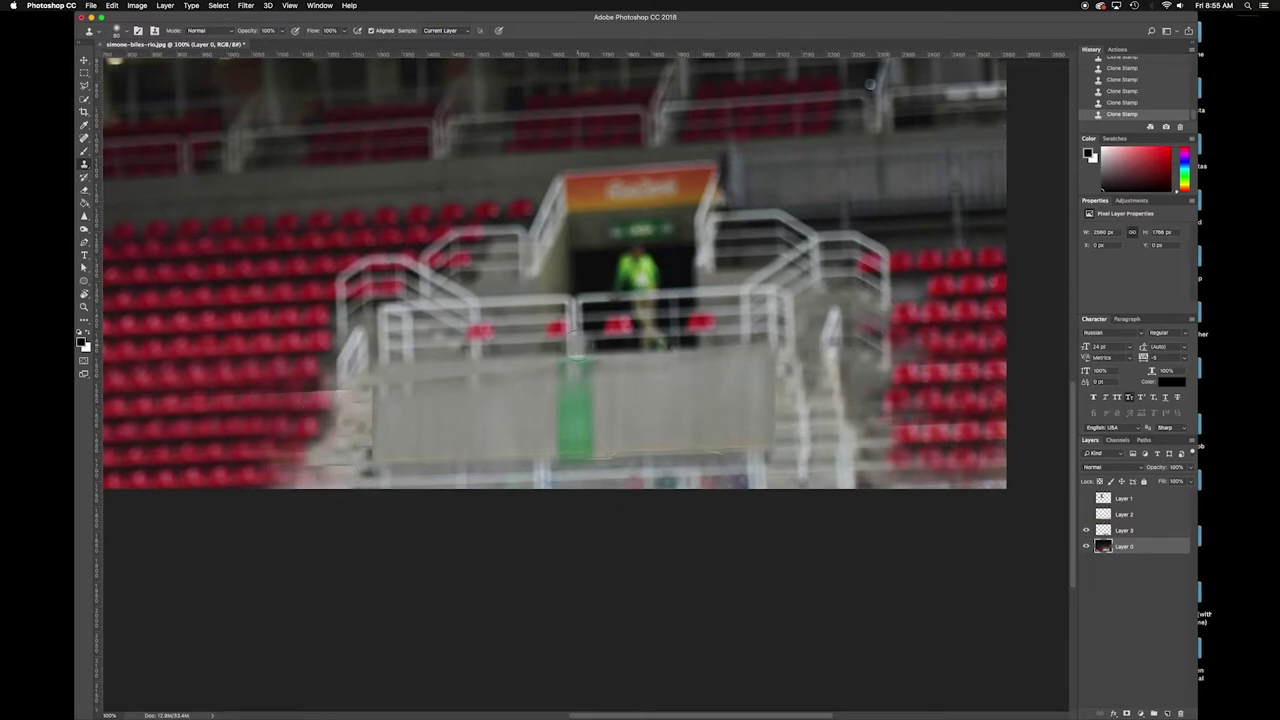
{"action": "key", "text": "super+minus"}
{"action": "key", "text": "super+minus"}
{"action": "left_click", "coordinate": [1086, 514]}
{"action": "left_click", "coordinate": [1086, 514]}
{"action": "key", "text": "super+plus"}
{"action": "key", "text": "super+plus"}
{"action": "left_click_drag", "start_coordinate": [515, 448], "coordinate": [909, 158]}
{"action": "left_click", "coordinate": [345, 443], "text": "alt"}
{"action": "mouse_move", "coordinate": [389, 483]}
{"action": "left_mouse_down"}
{"action": "mouse_move", "coordinate": [405, 510]}
{"action": "mouse_move", "coordinate": [362, 517]}
{"action": "mouse_move", "coordinate": [375, 517]}
{"action": "mouse_move", "coordinate": [335, 501]}
{"action": "mouse_move", "coordinate": [411, 569]}
{"action": "mouse_move", "coordinate": [510, 521]}
{"action": "mouse_move", "coordinate": [549, 543]}
{"action": "mouse_move", "coordinate": [647, 501]}
{"action": "left_mouse_up"}
Step: Clone red seats with a much larger brush over the smeared area at the photo's lower edge beside the wall
{"action": "key", "text": "bracketright"}
{"action": "key", "text": "bracketright"}
{"action": "key", "text": "bracketright"}
{"action": "key", "text": "bracketright"}
{"action": "key", "text": "bracketright"}
{"action": "key", "text": "bracketright"}
{"action": "key", "text": "bracketright"}
{"action": "key", "text": "super+minus"}
{"action": "key", "text": "super+minus"}
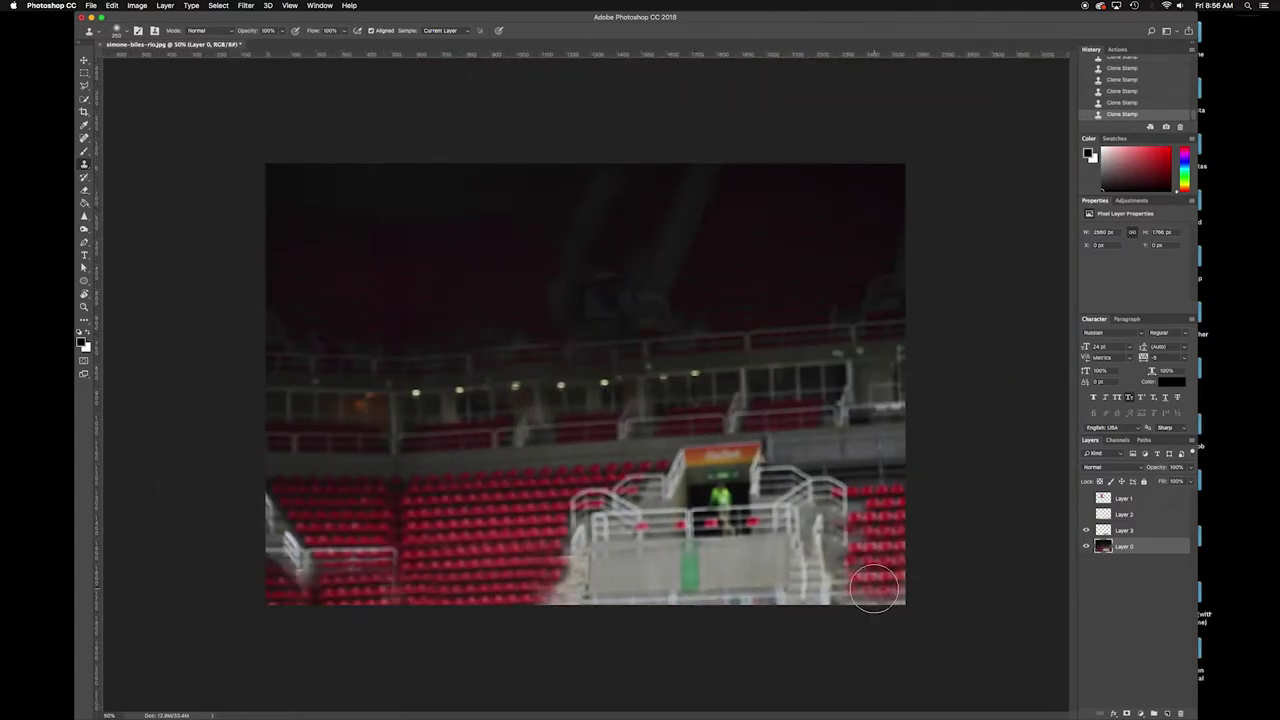
{"action": "mouse_move", "coordinate": [374, 589]}
{"action": "left_mouse_down"}
{"action": "mouse_move", "coordinate": [549, 586]}
{"action": "mouse_move", "coordinate": [553, 600]}
{"action": "left_mouse_up"}
{"action": "left_click", "coordinate": [558, 609]}
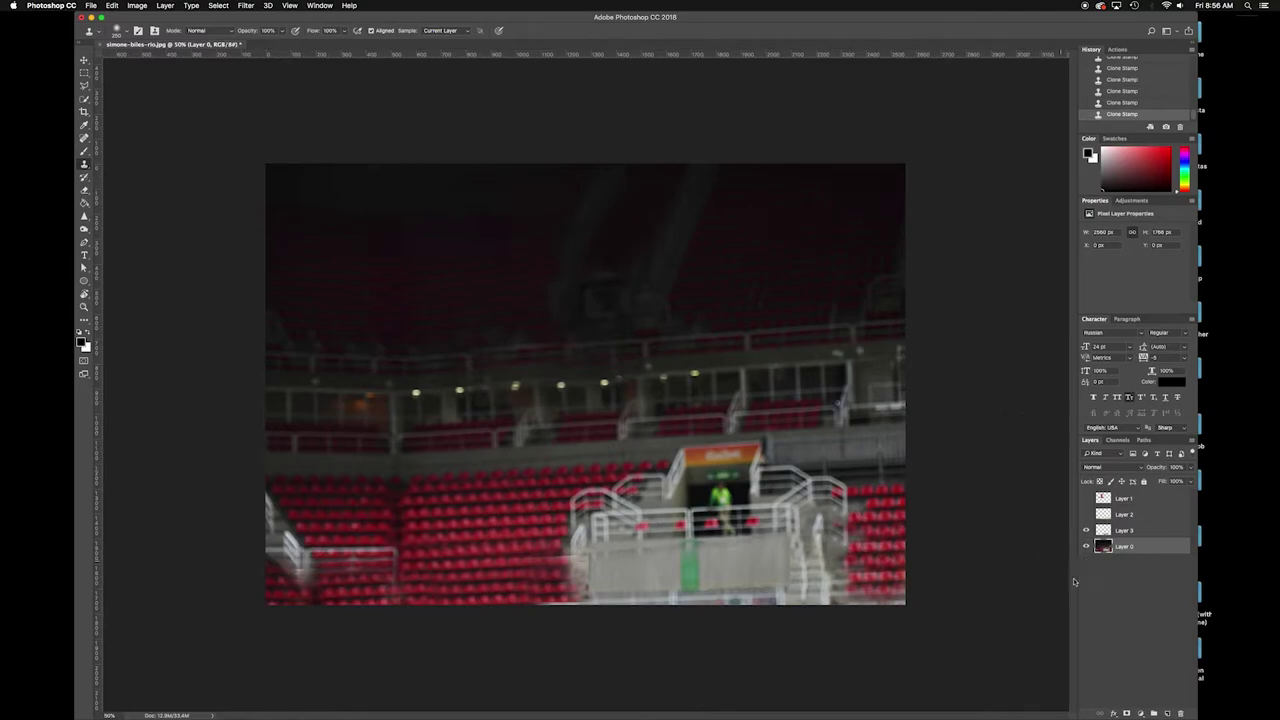
Step: Show Layer 2 and Layer 1, and save a layered Photoshop-format copy as simone-biles-rio sep.psd in the Gymnast parallax folder
{"action": "left_click", "coordinate": [1086, 501]}
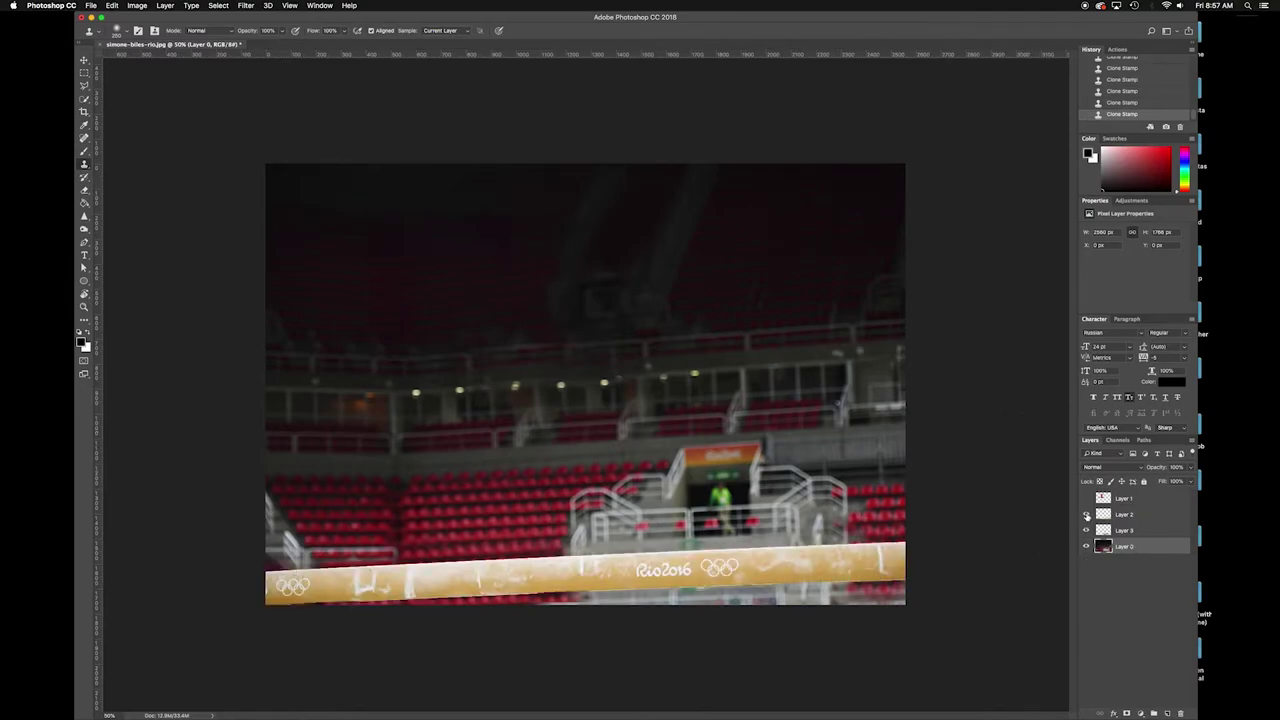
{"action": "left_click", "coordinate": [1087, 500]}
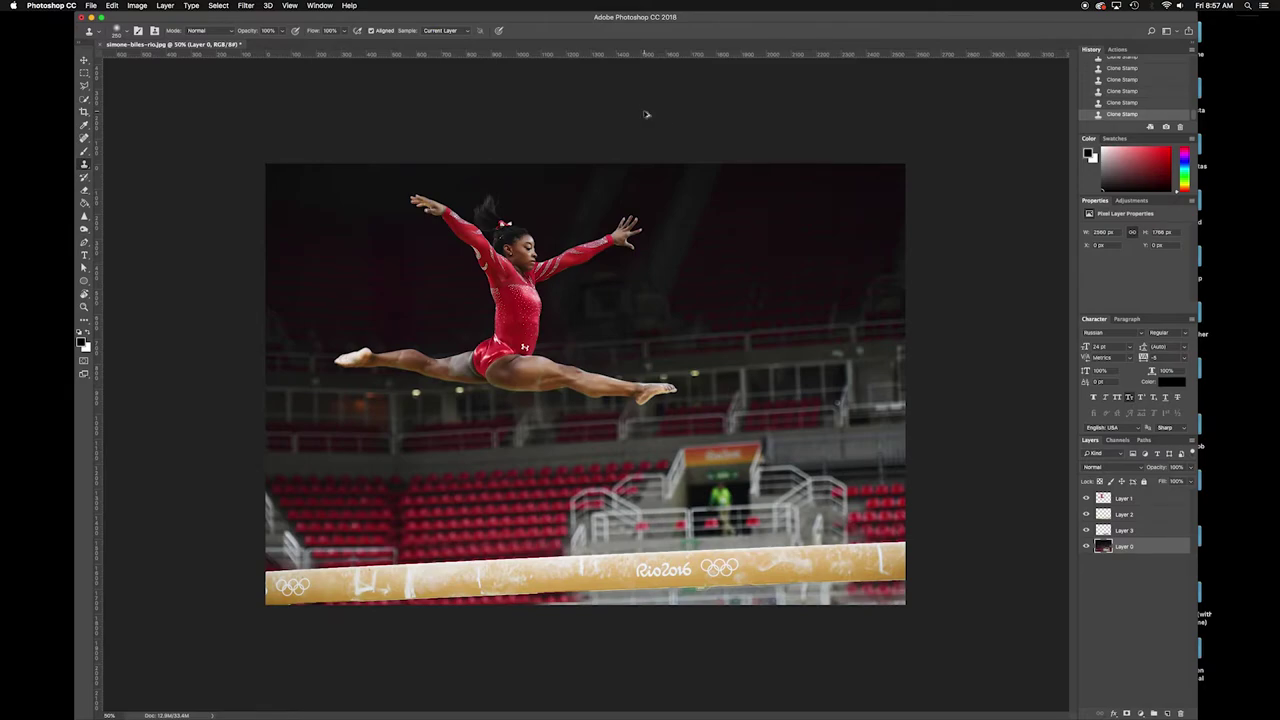
{"action": "key", "text": "super+shift+s"}
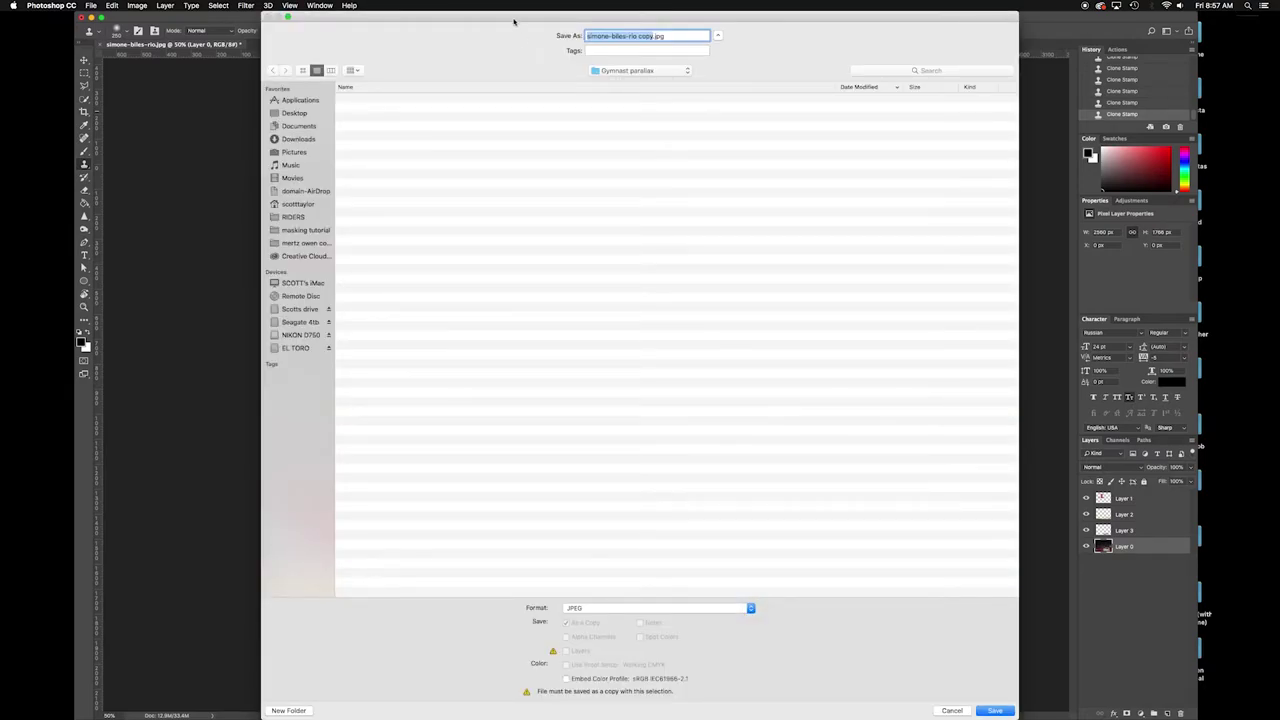
{"action": "left_click_drag", "start_coordinate": [514, 21], "coordinate": [481, 26]}
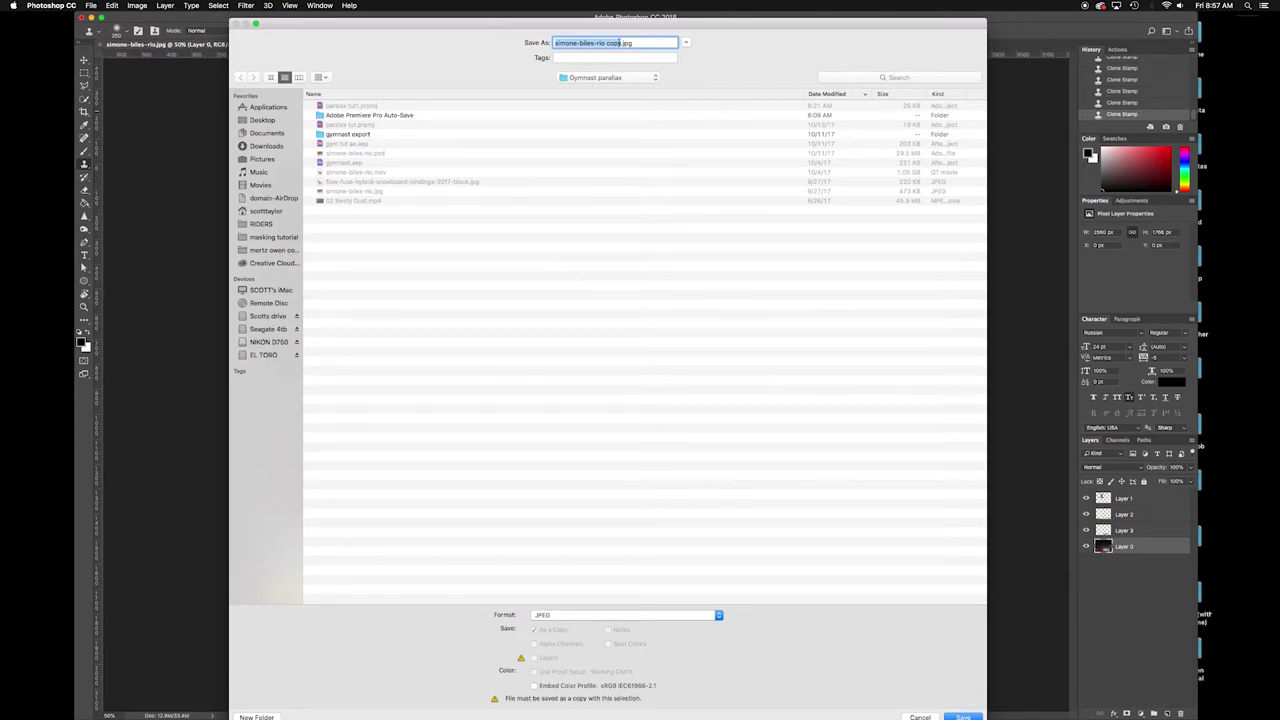
{"action": "left_click", "coordinate": [621, 43]}
{"action": "left_click", "coordinate": [720, 616]}
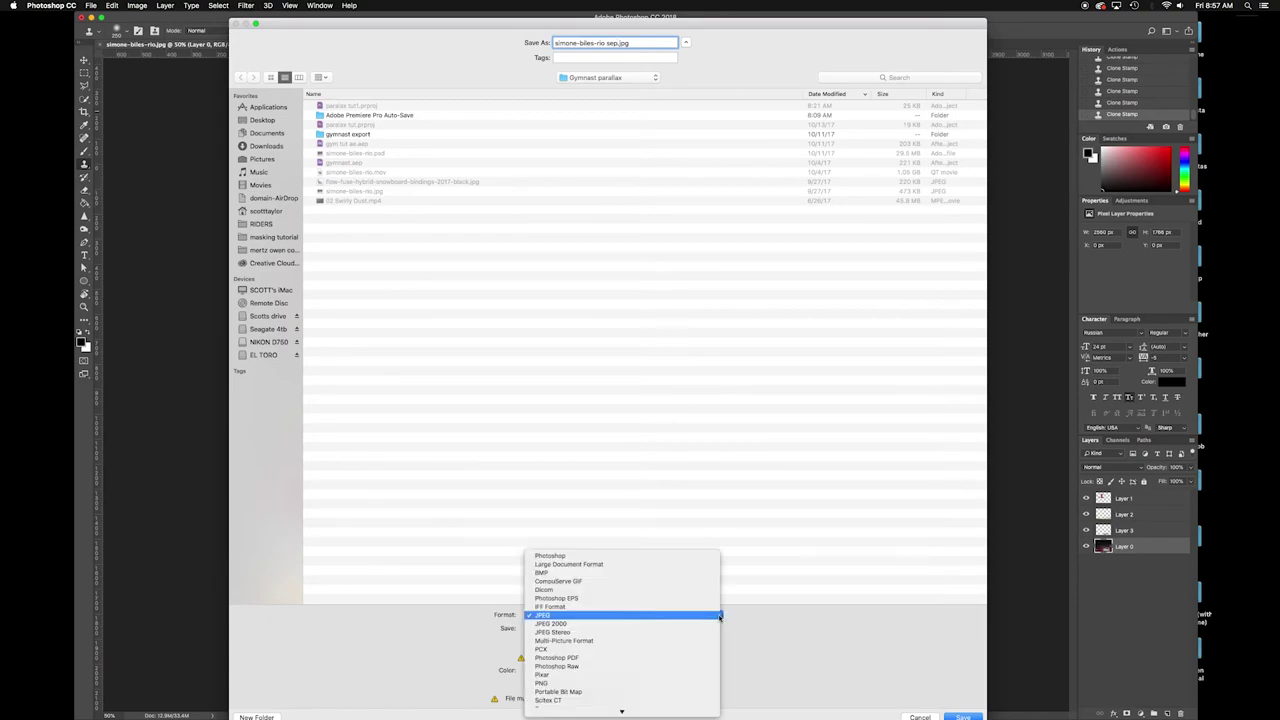
{"action": "left_click", "coordinate": [552, 557]}
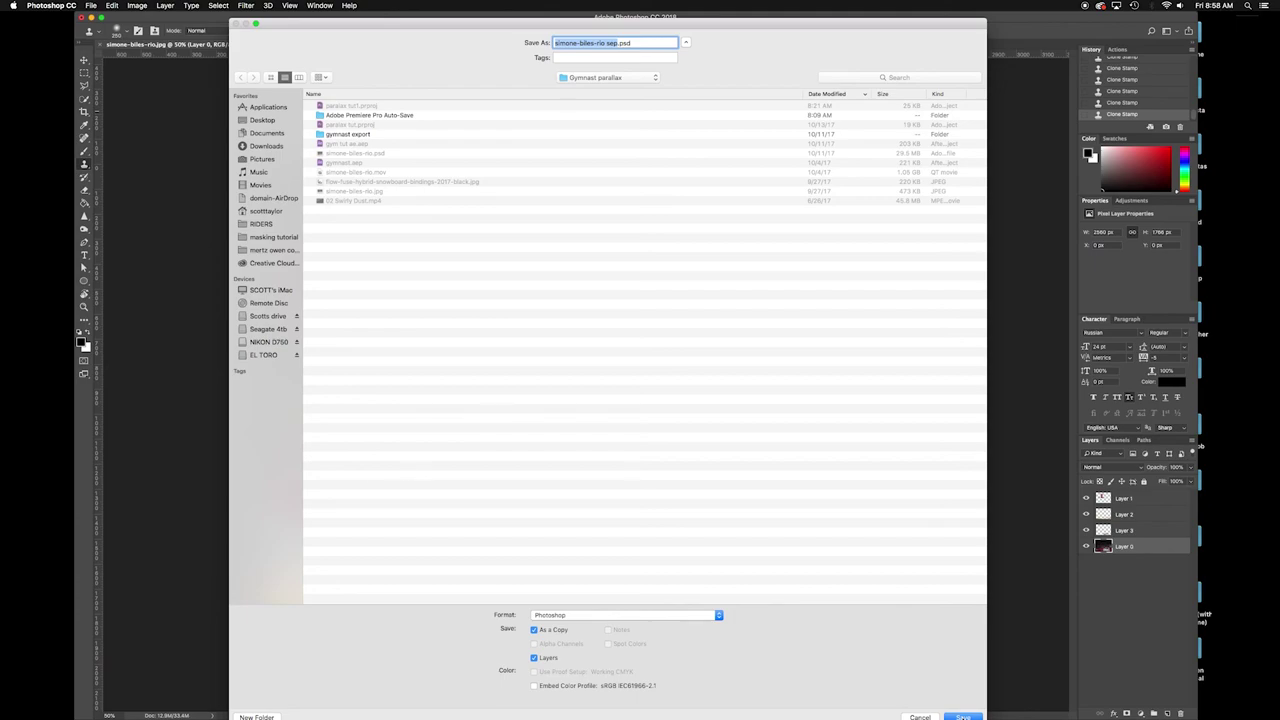
{"action": "key", "text": "Return"}
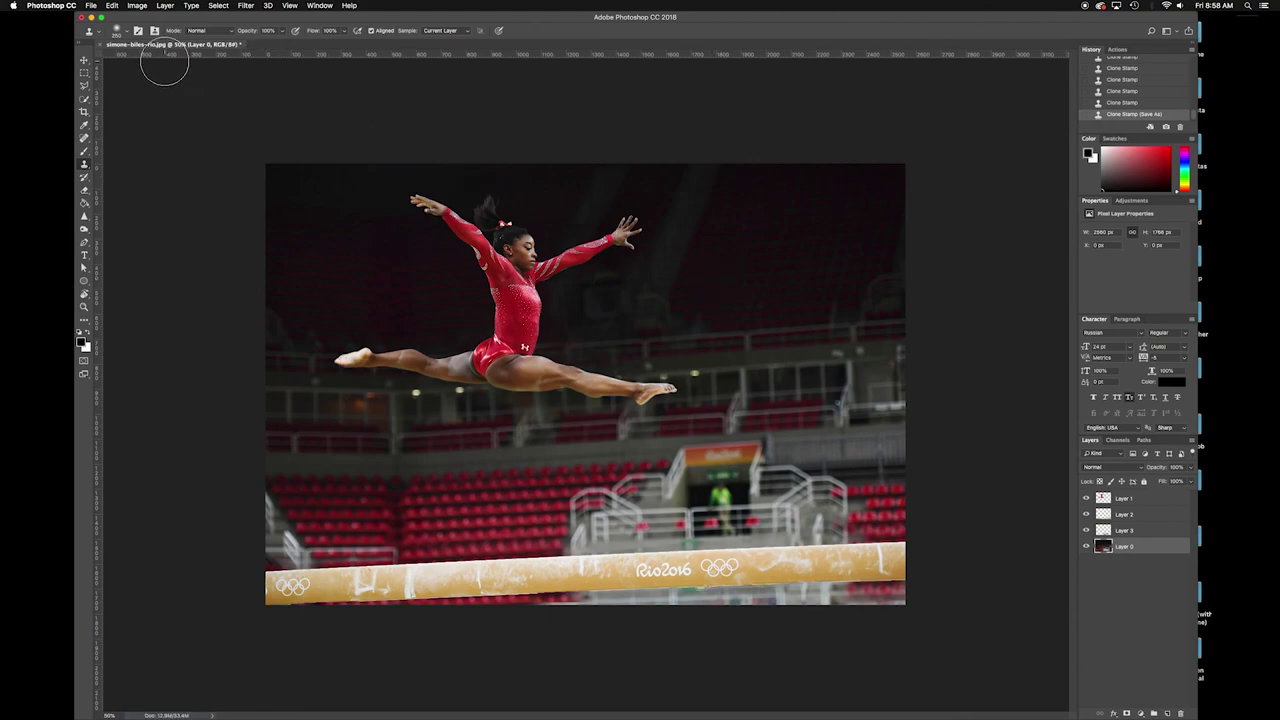